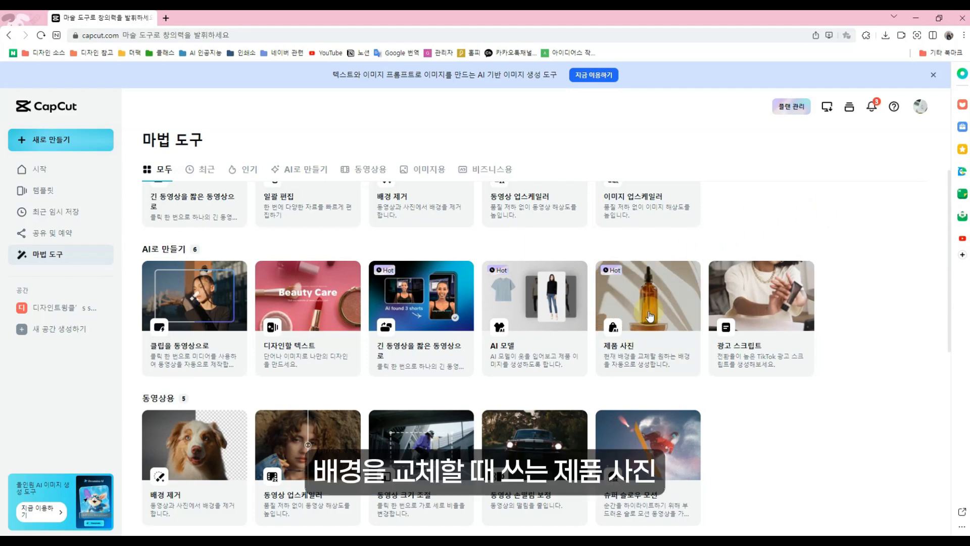
- Open the product photo tool (제품 사진) and upload the green perfume bottle image from the 240914-배경변경 folder
left_click(651, 299)
left_click(115, 160)
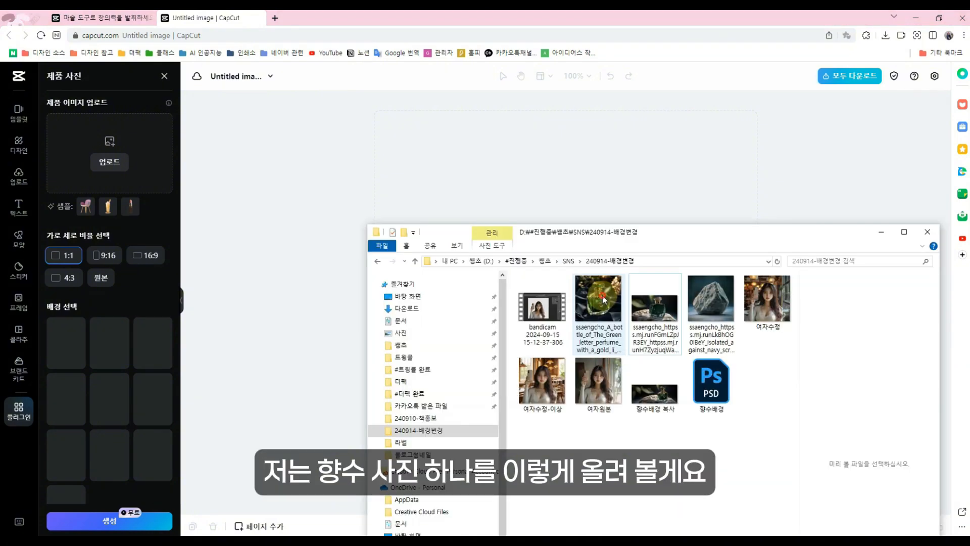
left_click(599, 298)
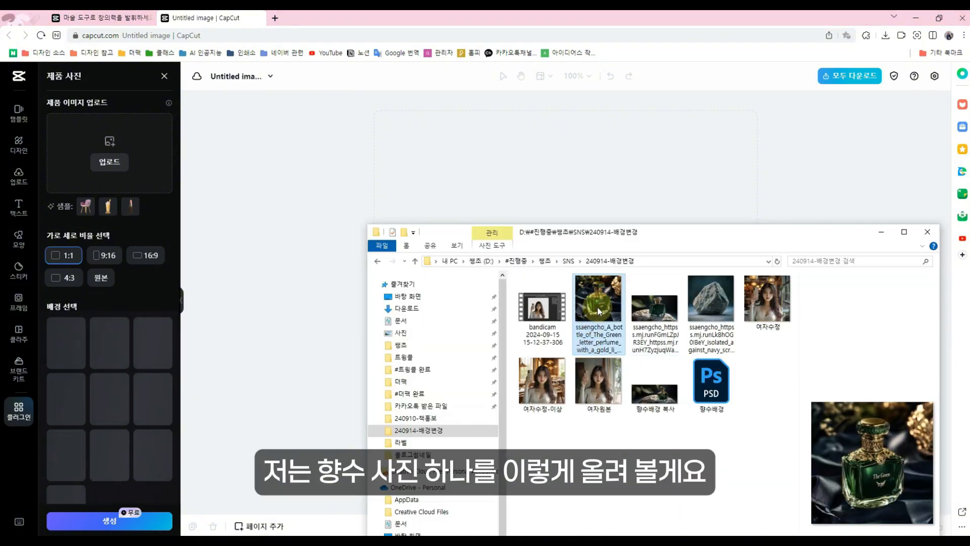
left_click_drag(598, 298, 130, 170)
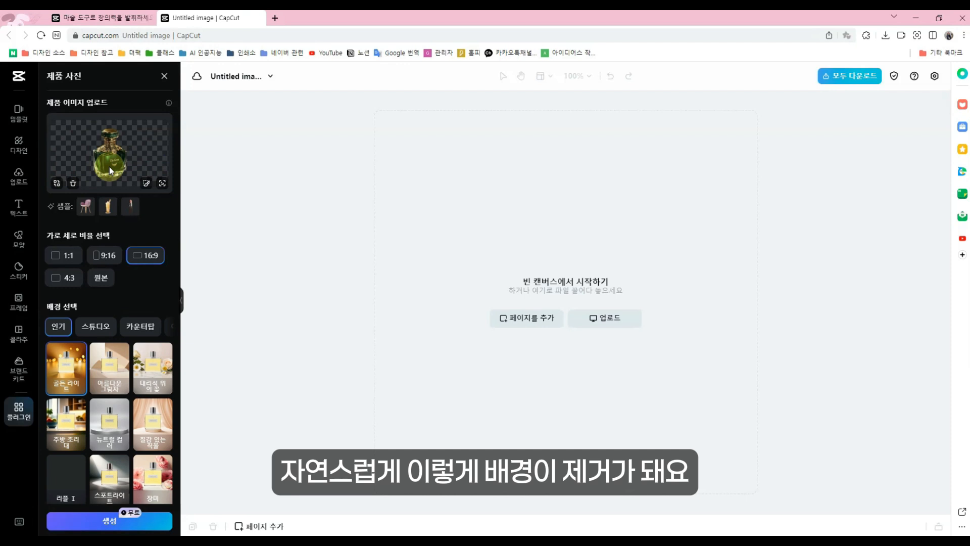
- Choose the first background in the 카운터탑 category and generate 16:9 product photos of the perfume bottle
scroll(121, 321, "down", 2)
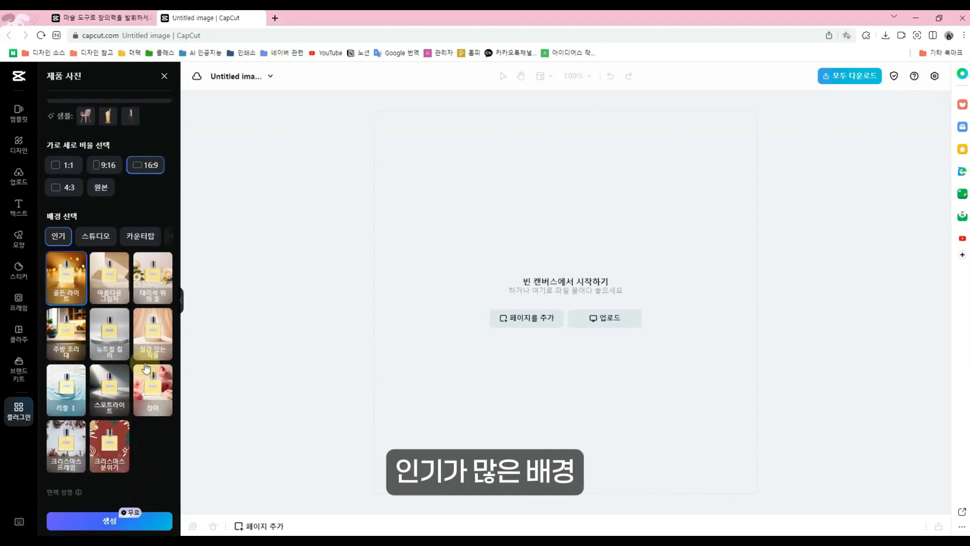
left_click(96, 236)
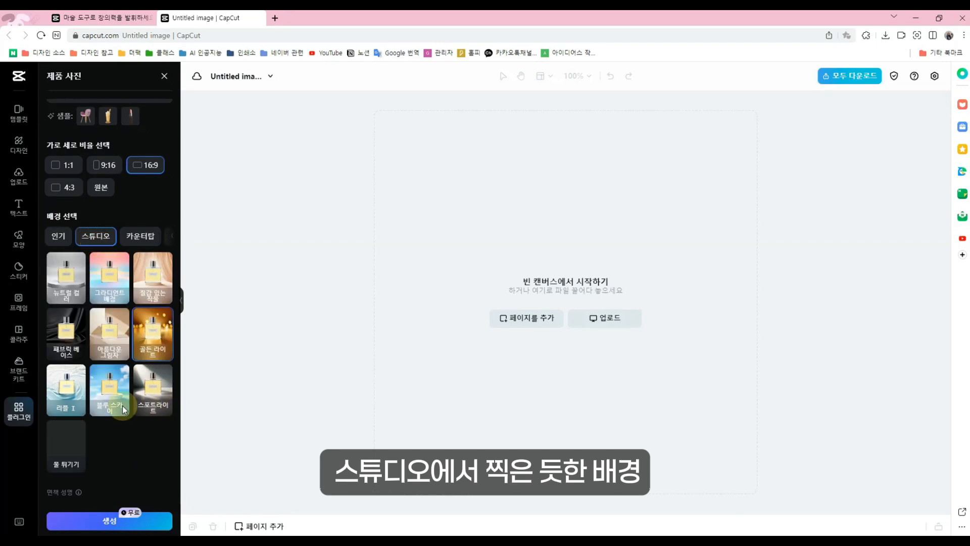
left_click(140, 236)
left_click(169, 326)
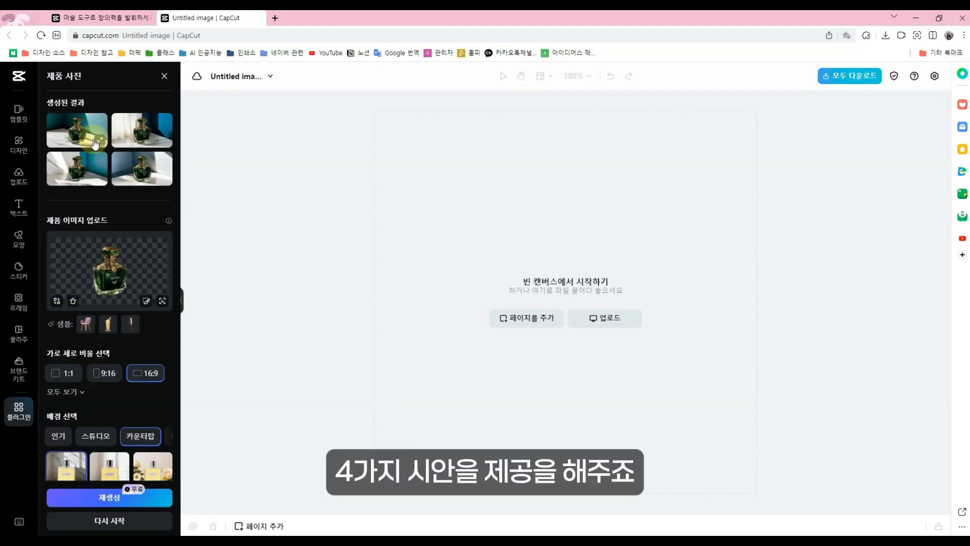
- Place the first generated result on the canvas and delete the second result added on top of it
left_click(141, 140)
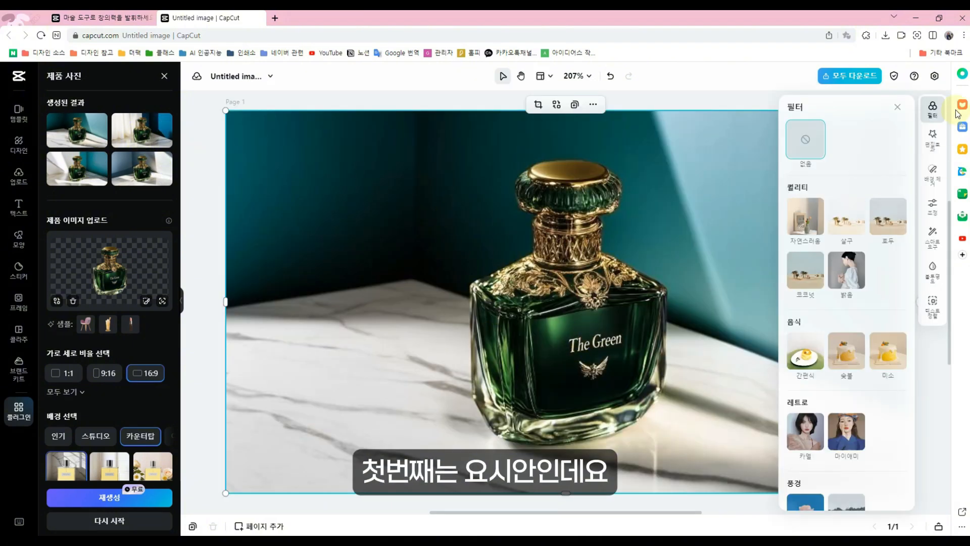
left_click(697, 308)
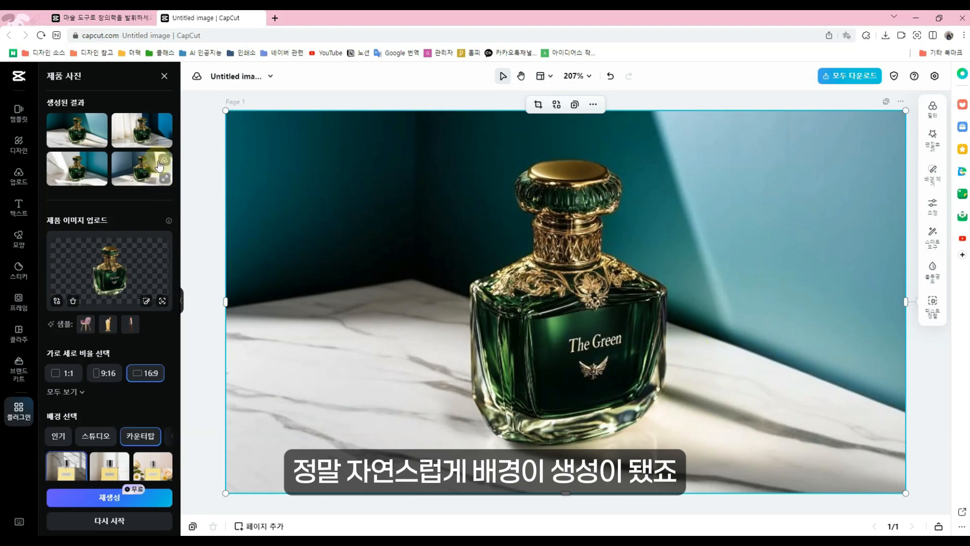
left_click(139, 137)
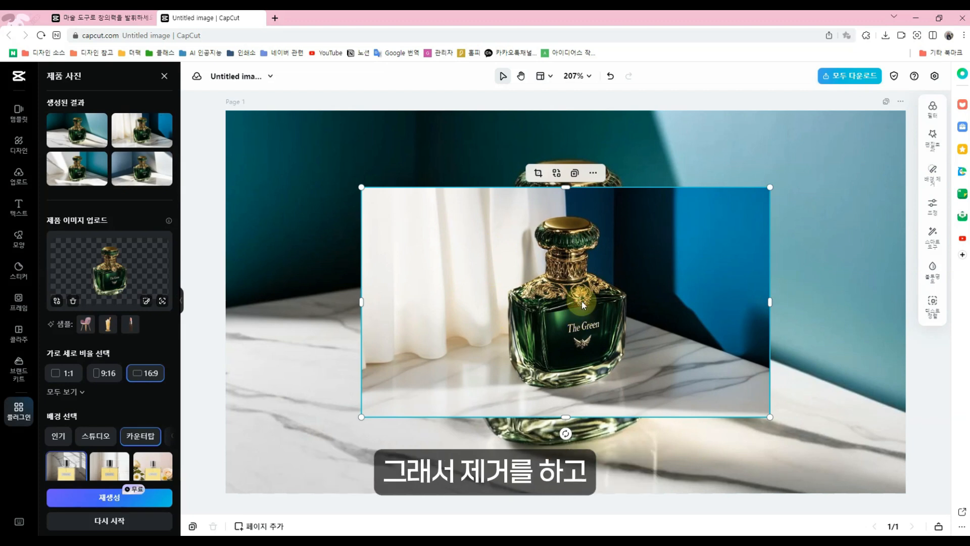
key("Delete")
- Add a second page of the same size and place the second generated result on it, scaled to fill the canvas
left_click(260, 526)
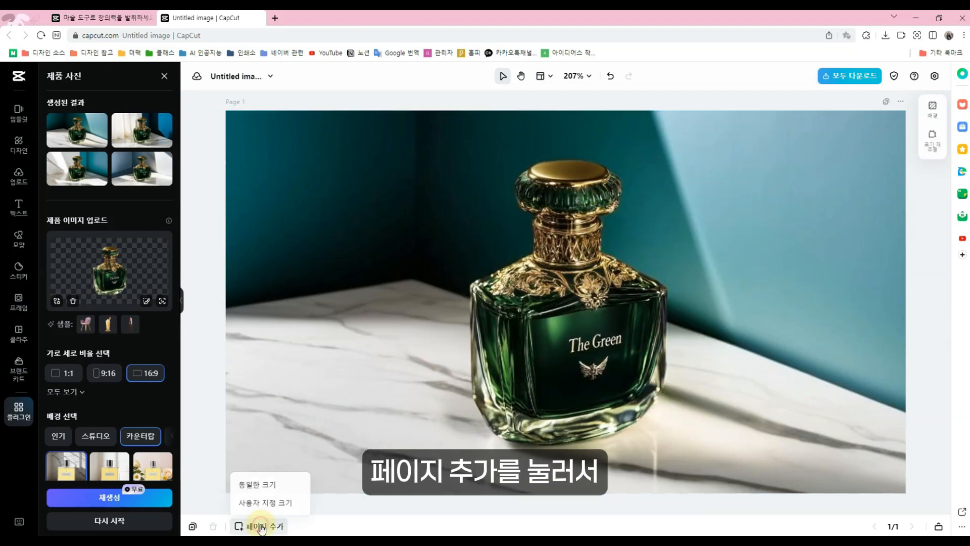
left_click(265, 482)
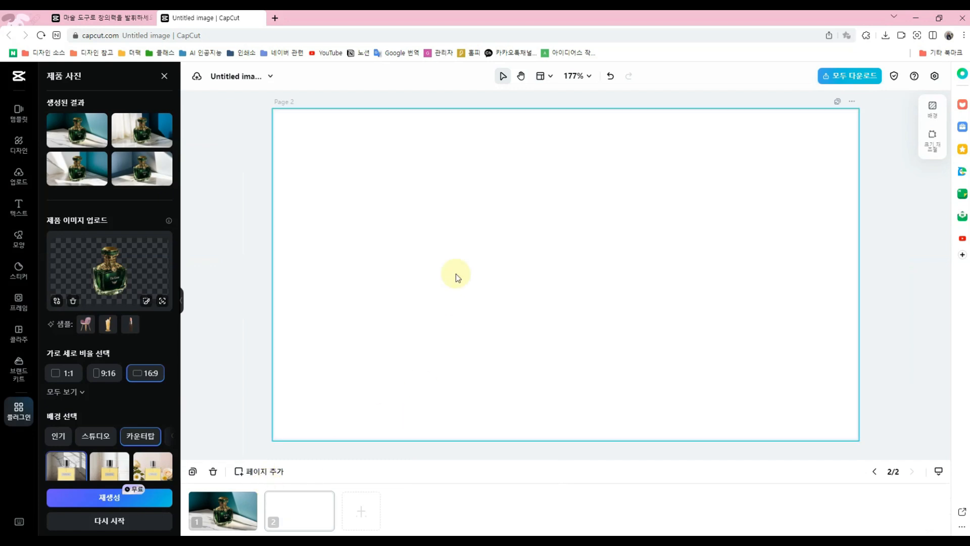
left_click(137, 144)
left_click_drag(391, 373, 274, 438)
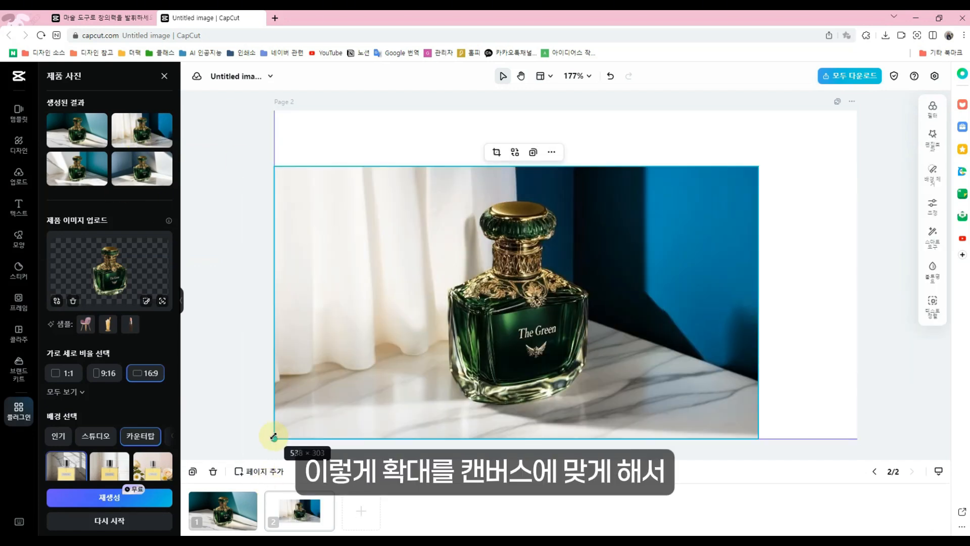
left_click_drag(758, 166, 857, 111)
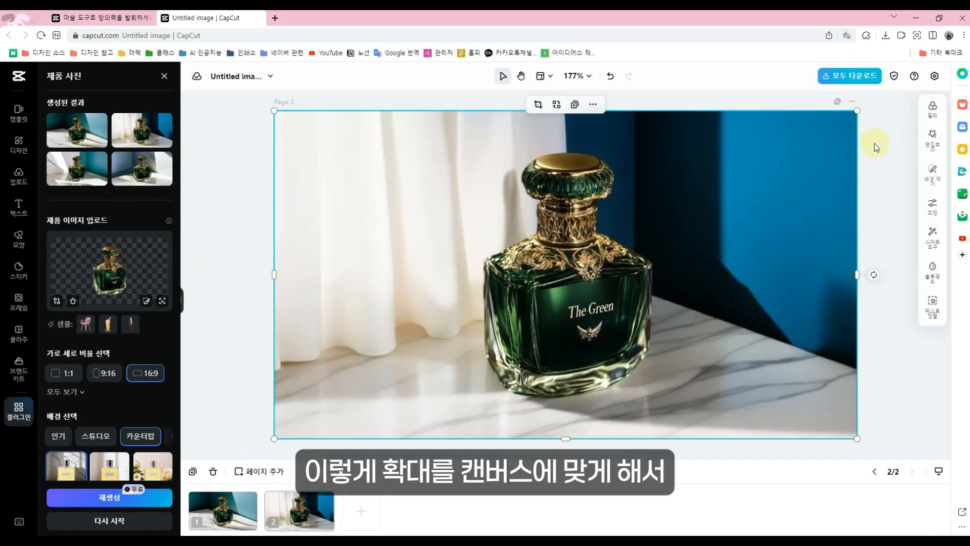
- Add two more pages of the same size for the third and fourth generated results
left_click(253, 469)
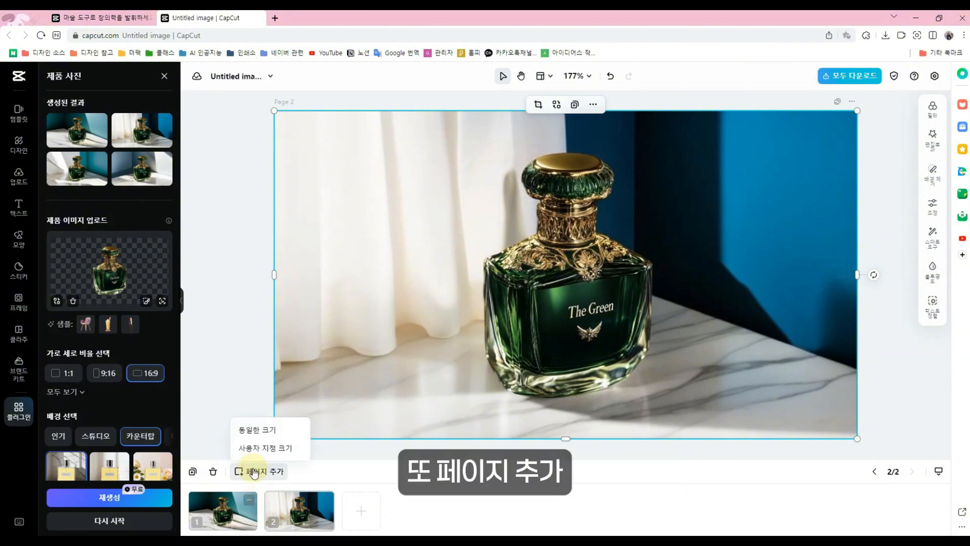
left_click(265, 433)
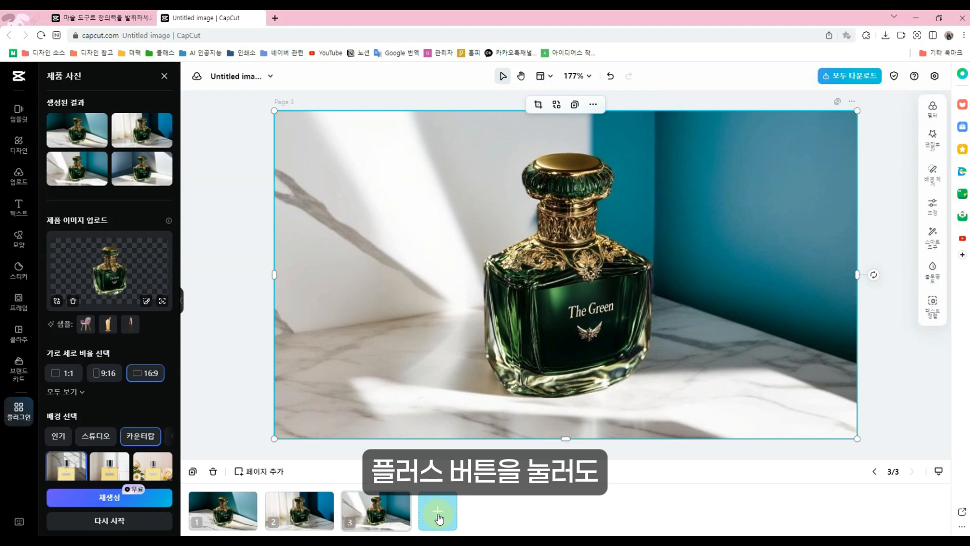
left_click(437, 511)
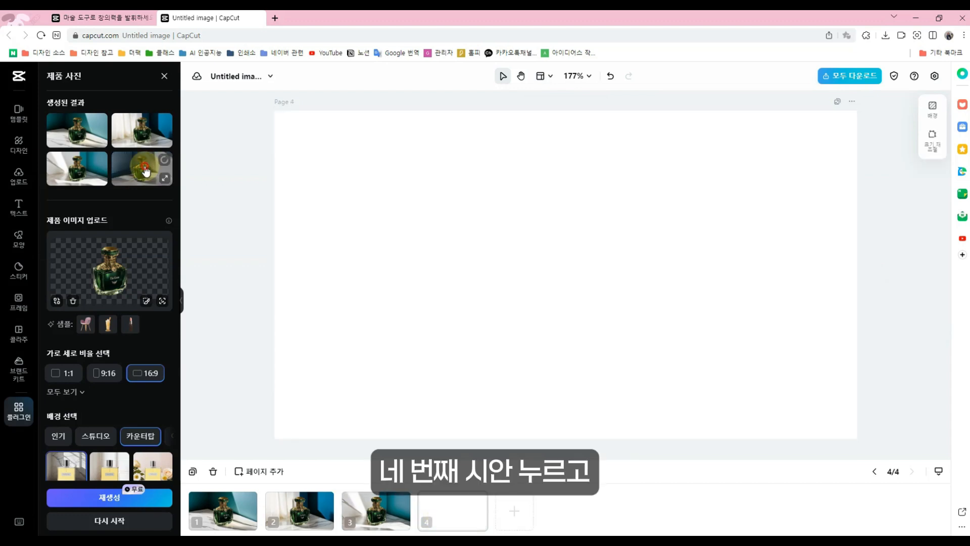
- Compare the generated backgrounds on pages 1 to 4, checking the bottle's shape, and return to page 3
left_click(217, 510)
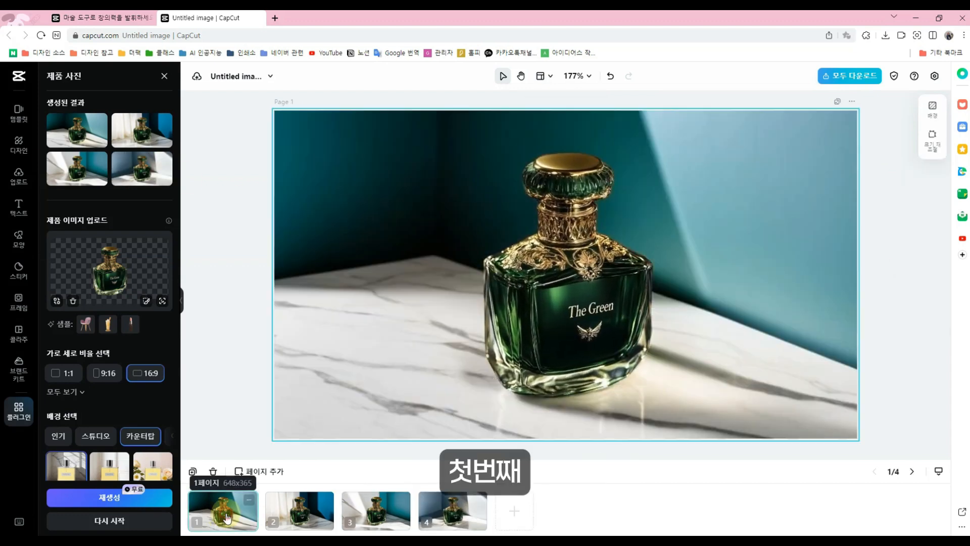
left_click(303, 514)
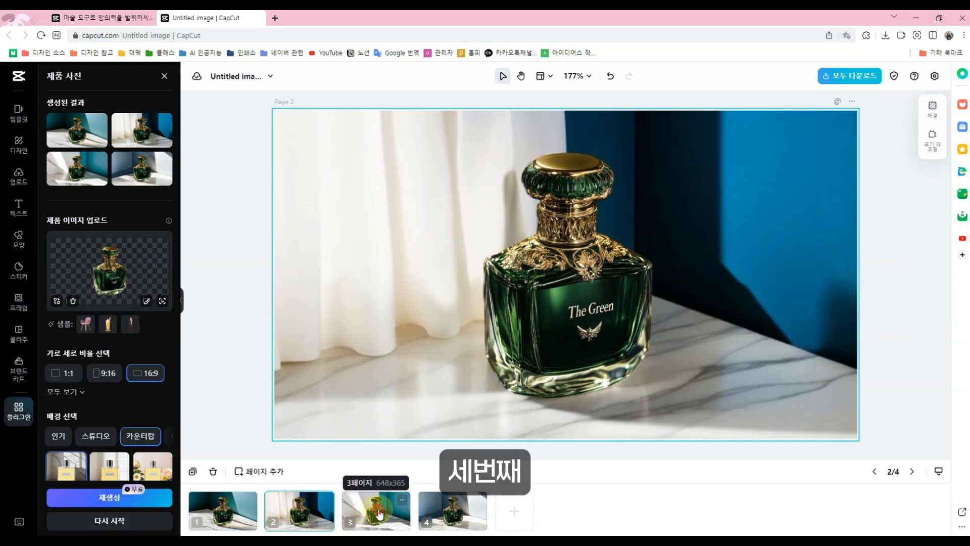
left_click(379, 511)
left_click(443, 515)
left_click(303, 510)
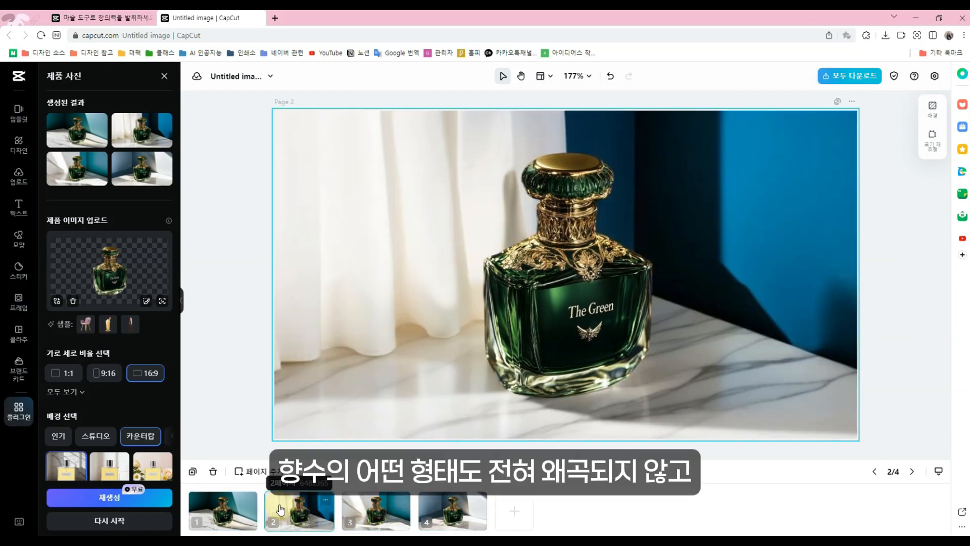
left_click(230, 516)
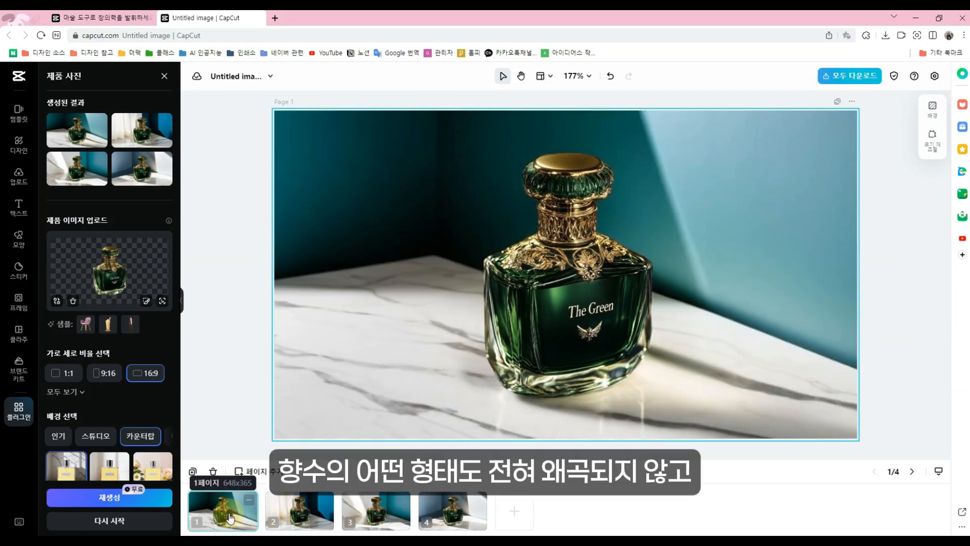
left_click(303, 518)
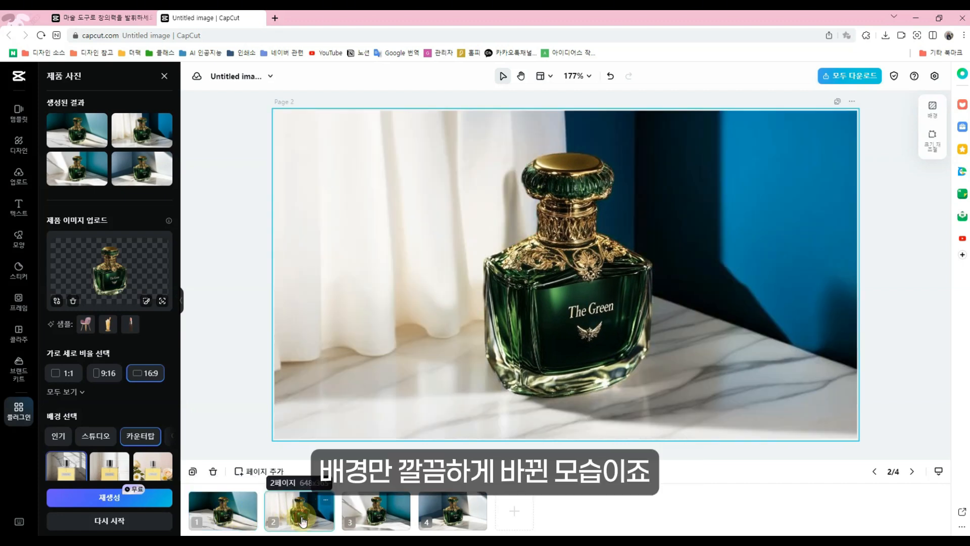
left_click(383, 518)
left_click(452, 510)
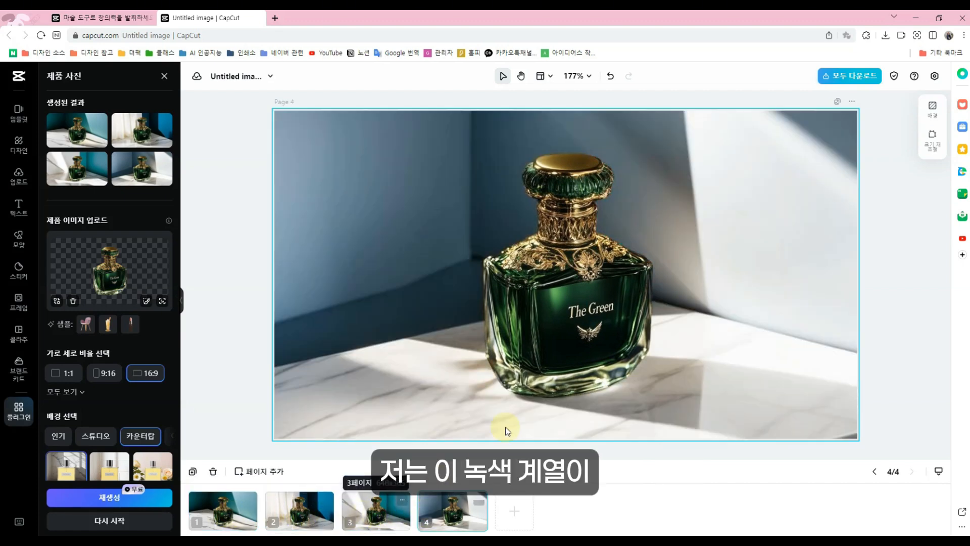
left_click(380, 515)
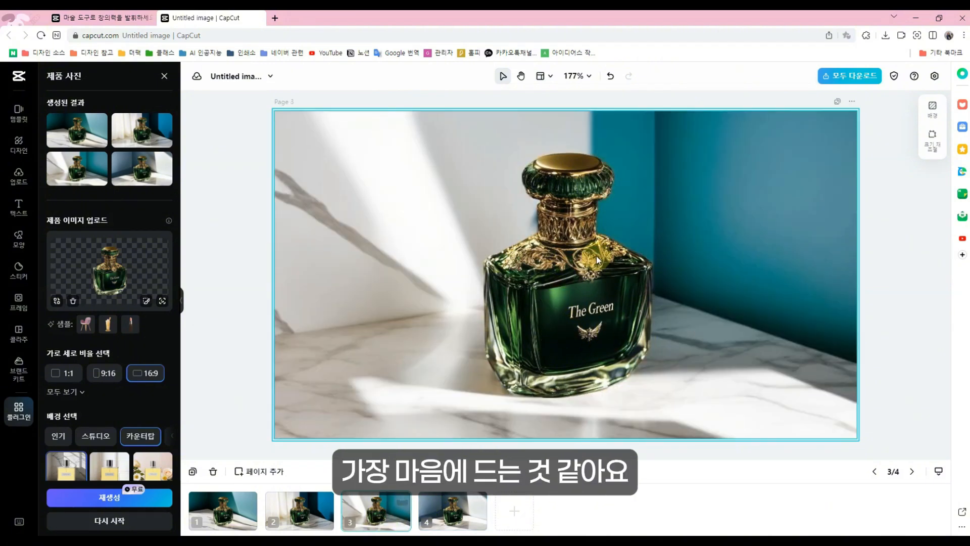
- Open the download settings and limit the export to page 3 only
left_click(854, 82)
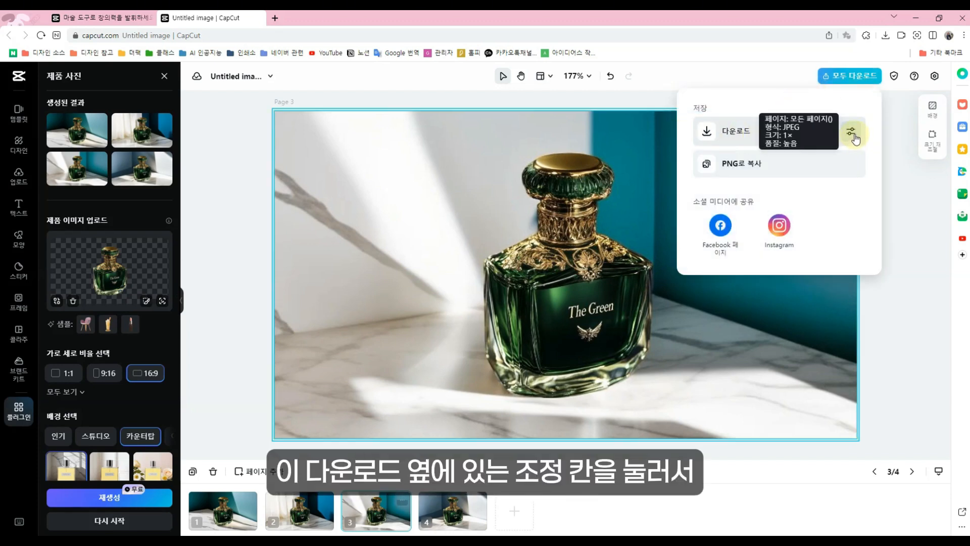
left_click(852, 135)
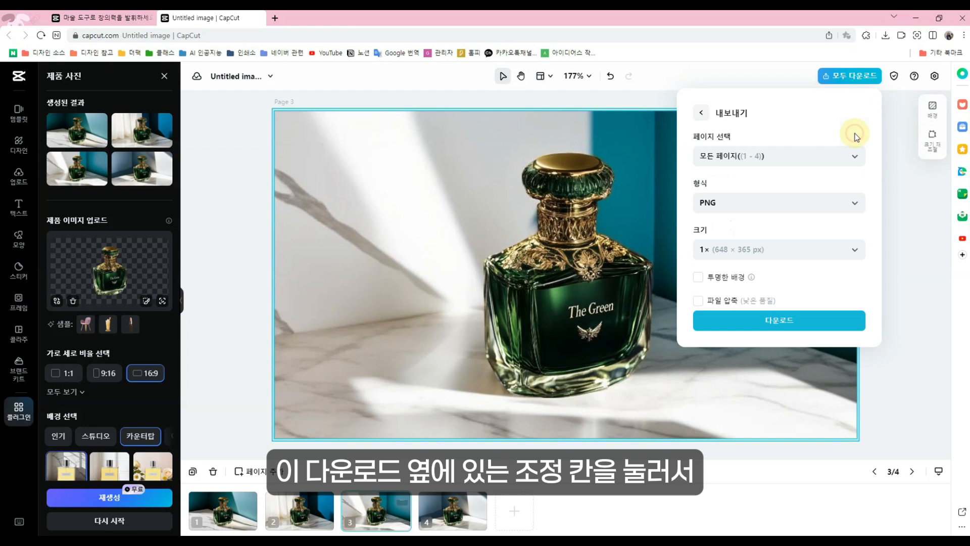
left_click(756, 157)
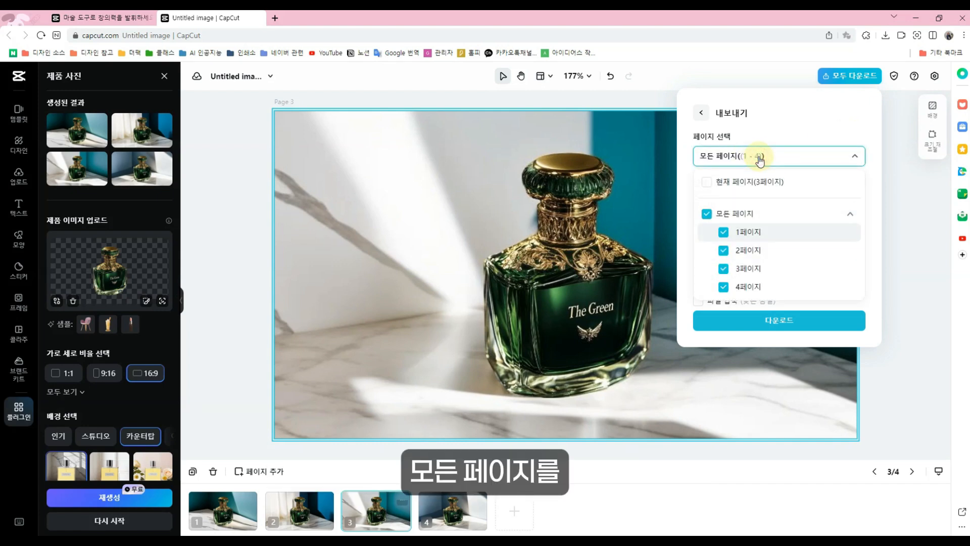
left_click(707, 216)
left_click(724, 249)
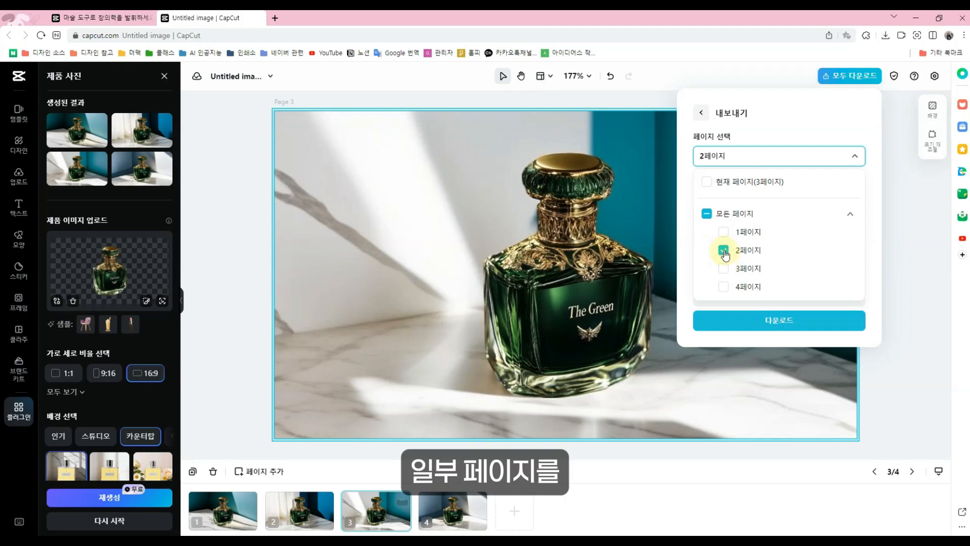
left_click(724, 250)
left_click(724, 286)
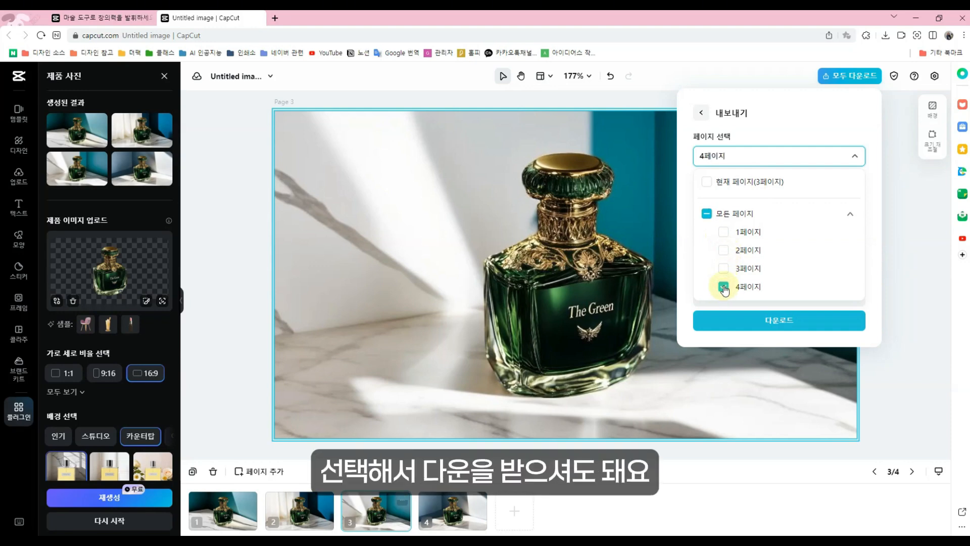
left_click(723, 287)
left_click(724, 268)
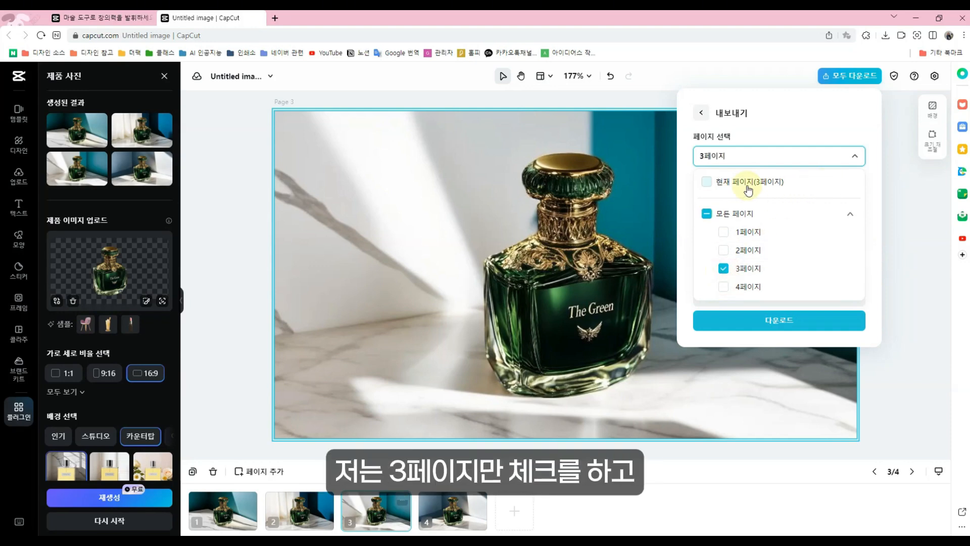
left_click(855, 156)
- Set the export format to PNG and the size to 3× (1944 × 1095 px), and download the image
left_click(748, 207)
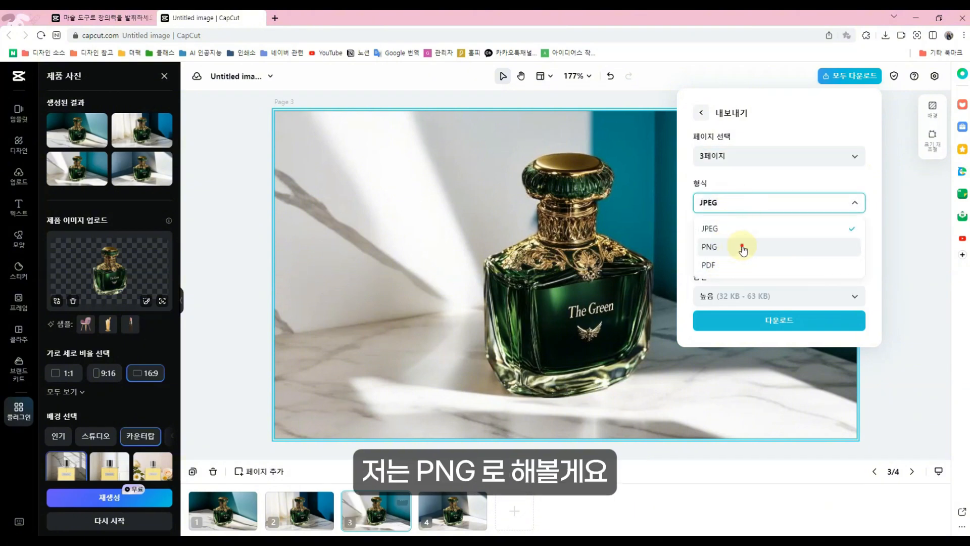
left_click(738, 247)
left_click(732, 249)
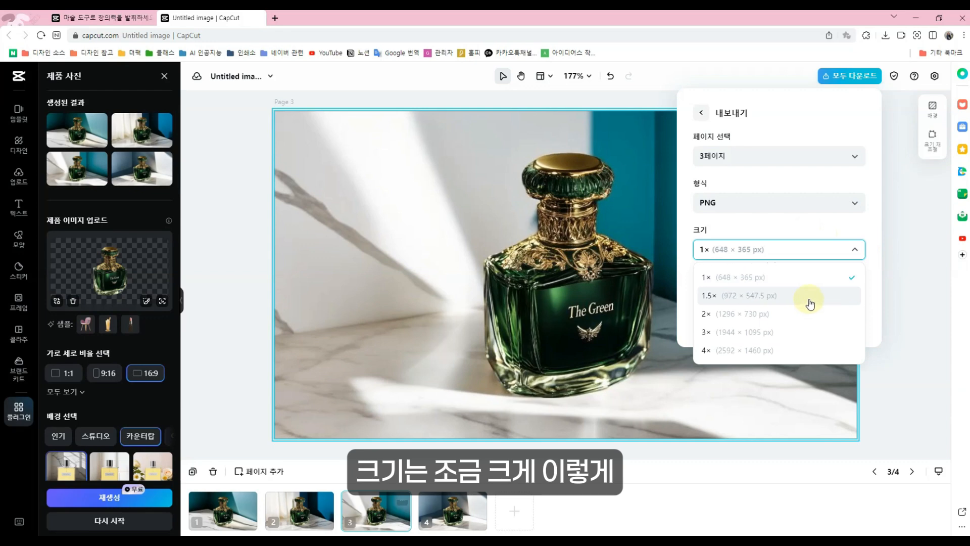
scroll(742, 312, "down", 1)
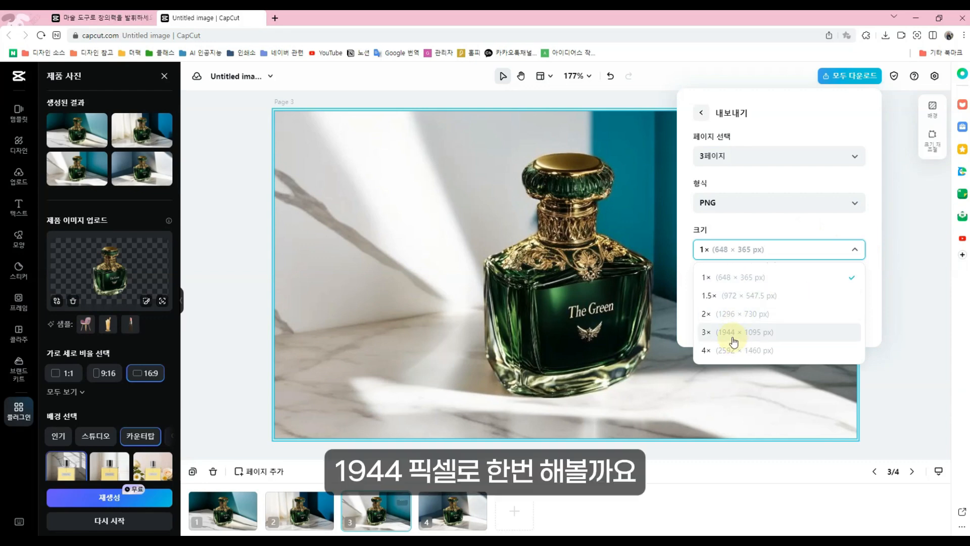
left_click(733, 338)
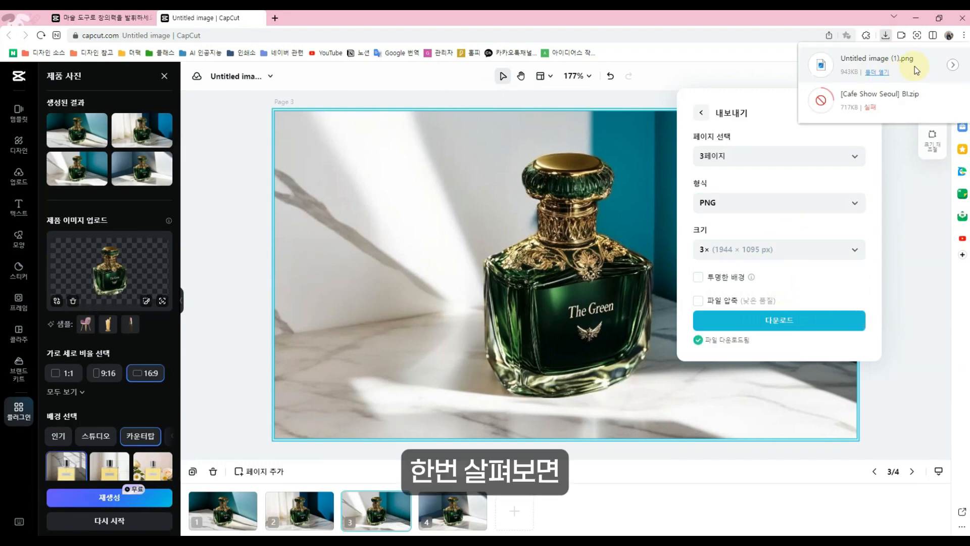
left_click(953, 69)
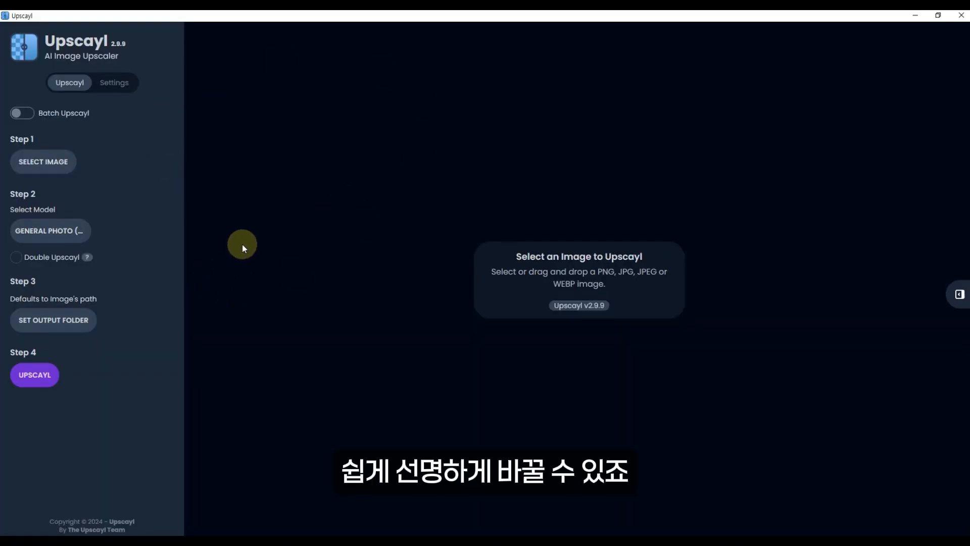
- Switch to Upscayl and load the downloaded Untitled image (1) as the image for upscaling
left_click(43, 161)
double_click(457, 108)
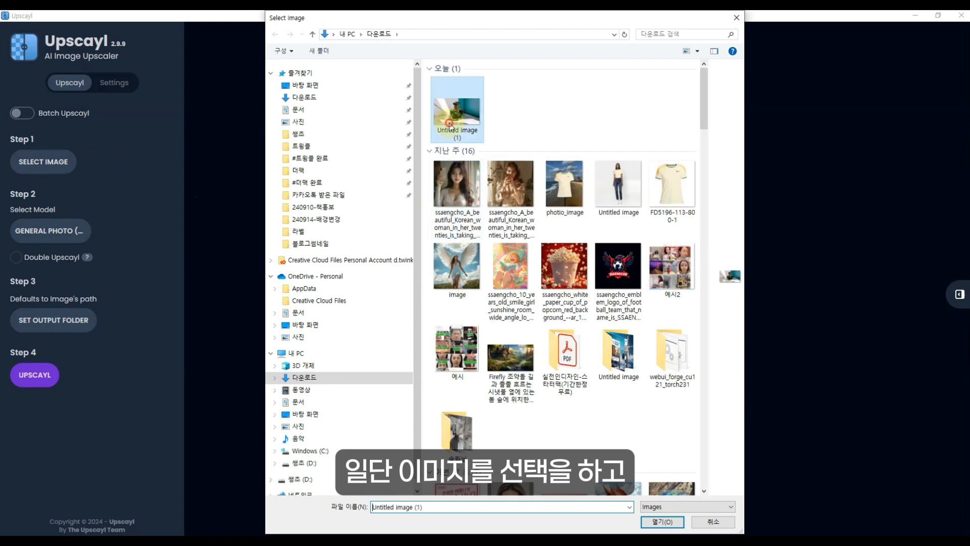
- Upscale the loaded perfume image with the General Photo model and compare the result with the original in the image viewer
left_click(34, 389)
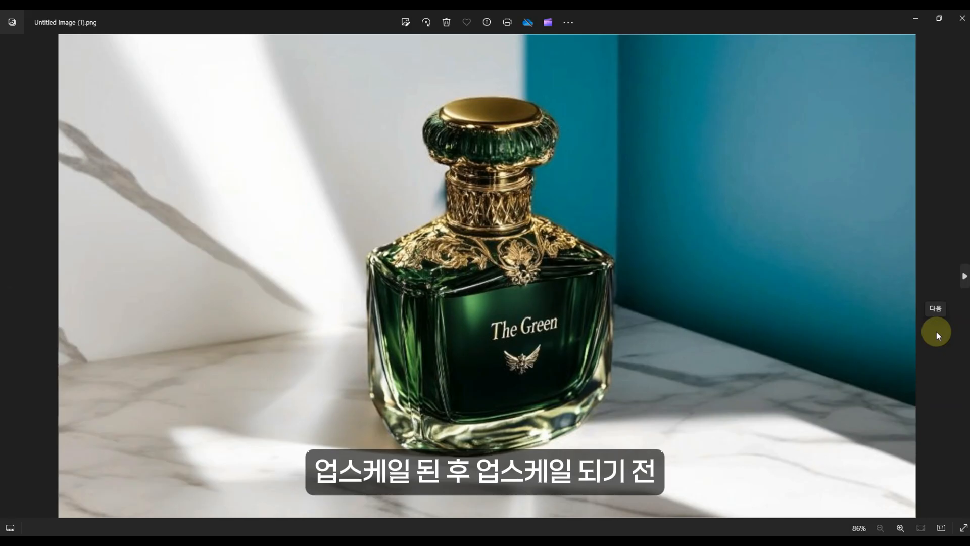
left_click(935, 331)
left_click(936, 332)
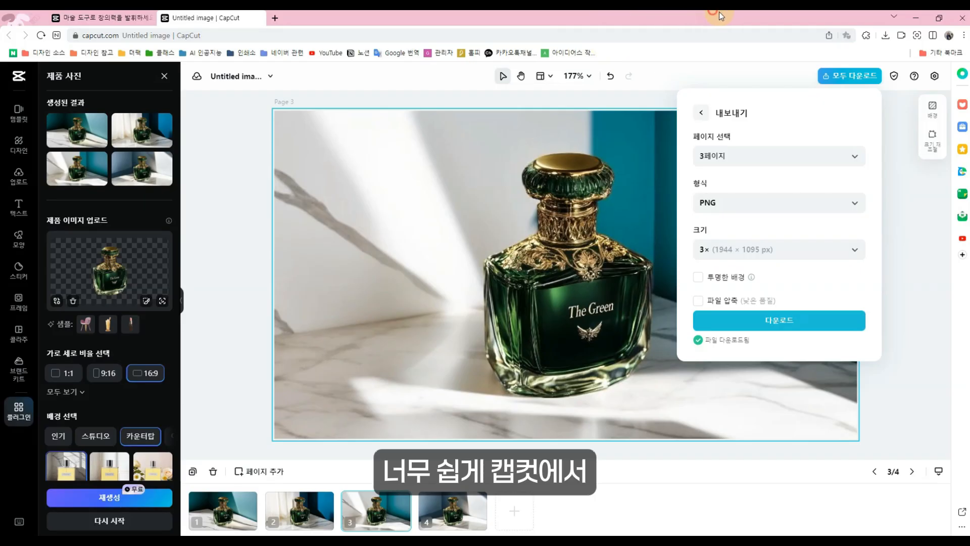
left_click(906, 268)
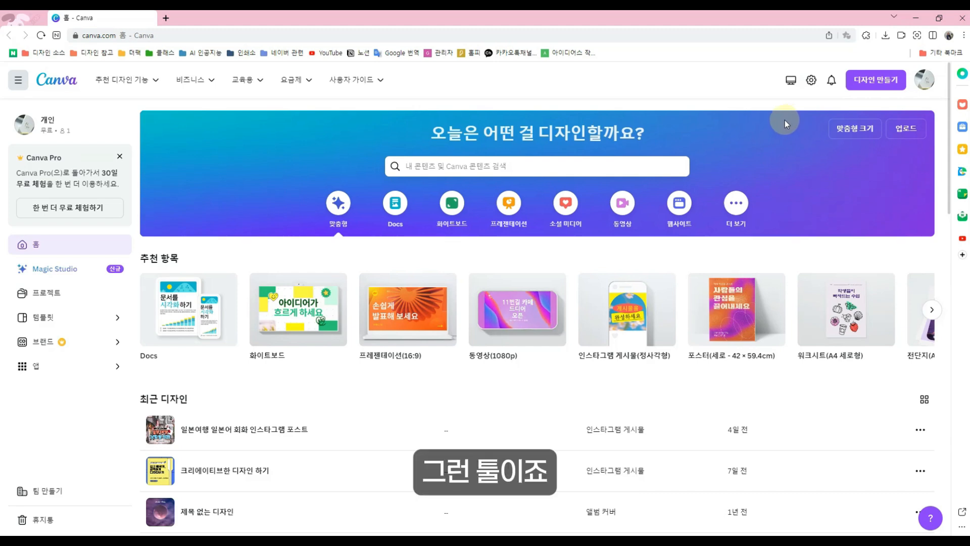
- Switch to Canva and create a new custom-size design of 1920 × 1080 px
left_click(879, 87)
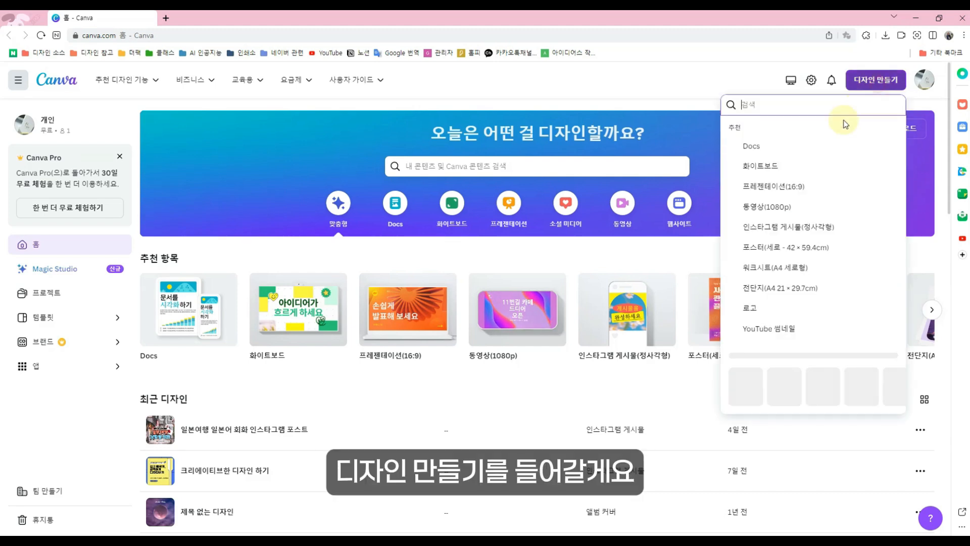
left_click(747, 396)
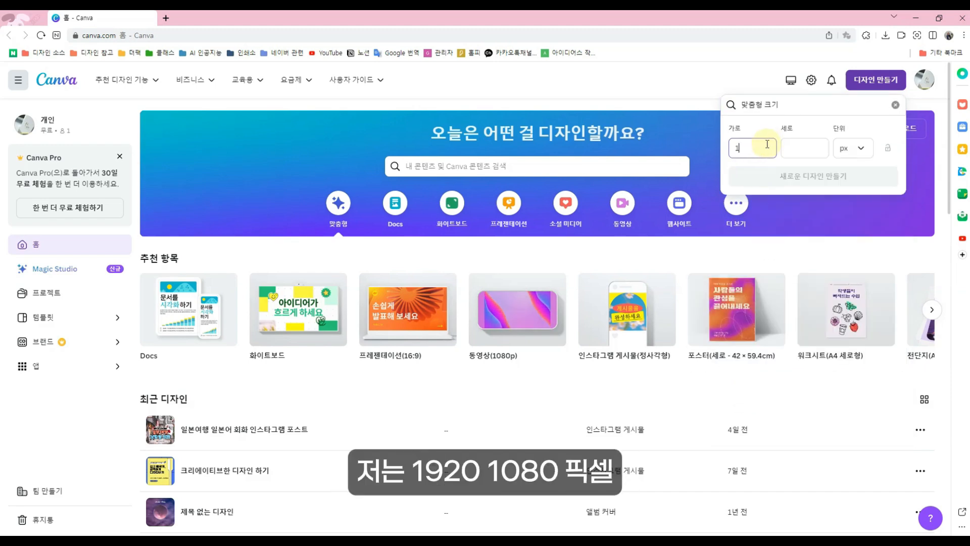
type("1080")
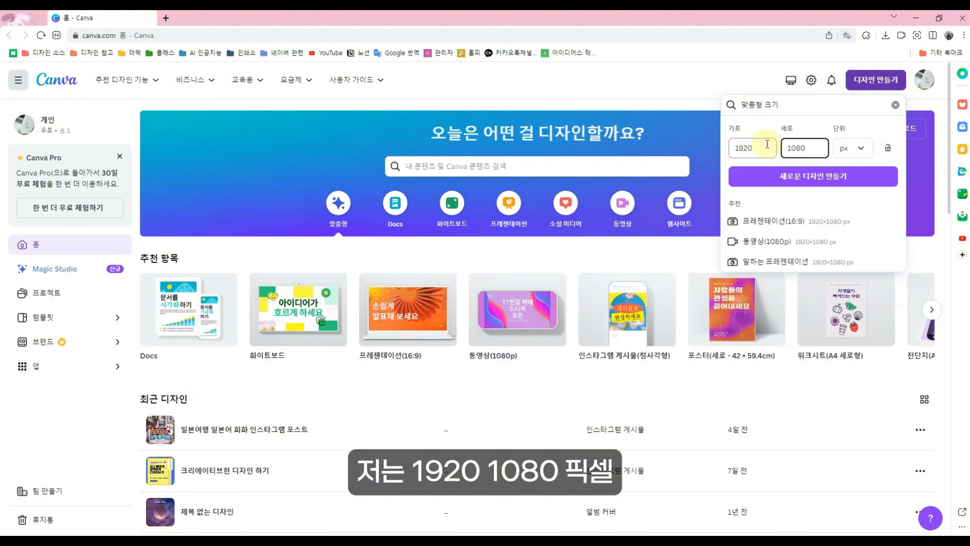
left_click(787, 168)
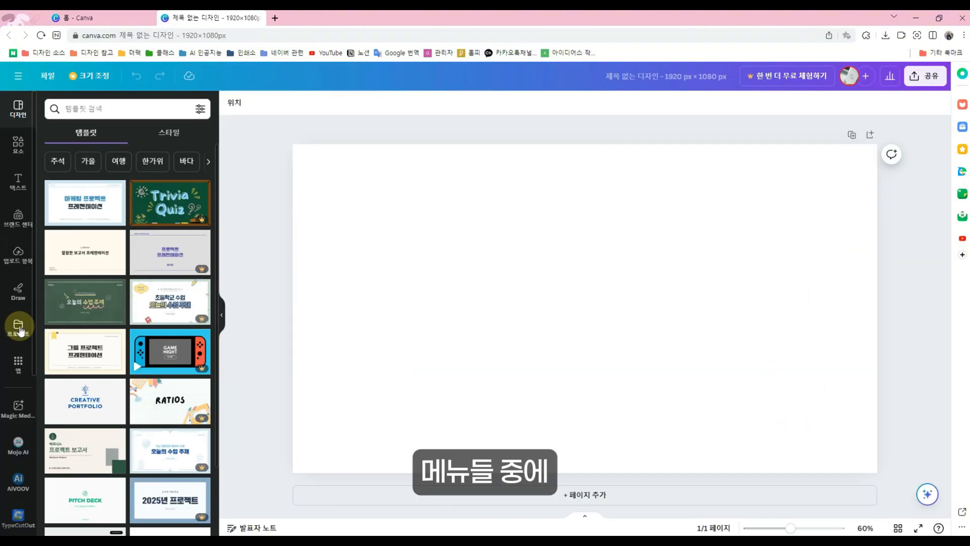
- Browse Canva's AI-powered apps and open the Replace Background app
left_click(18, 361)
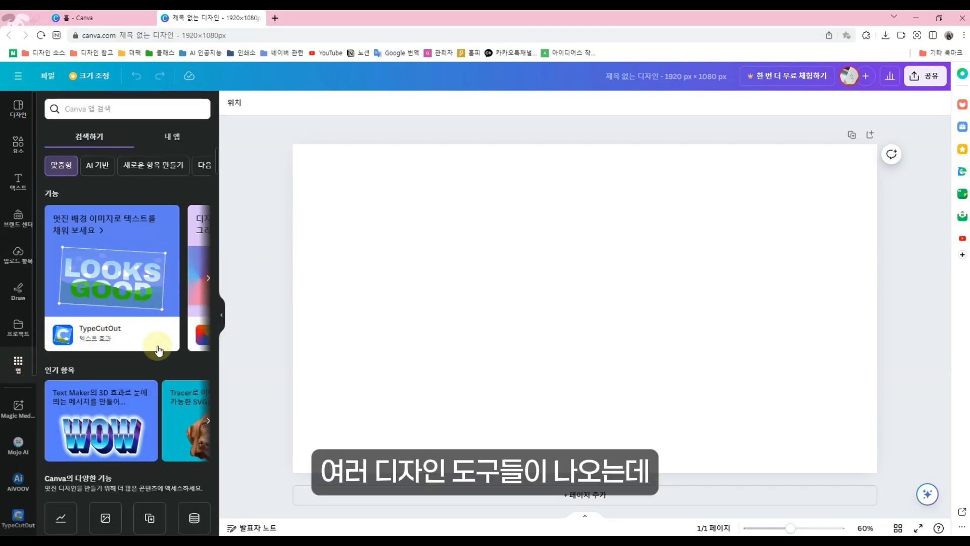
left_click(105, 166)
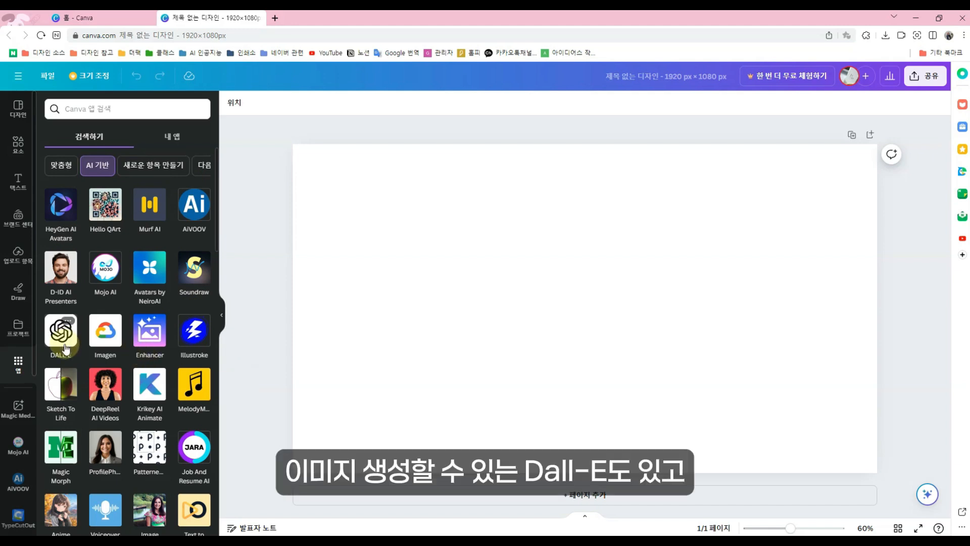
scroll(65, 333, "down", 2)
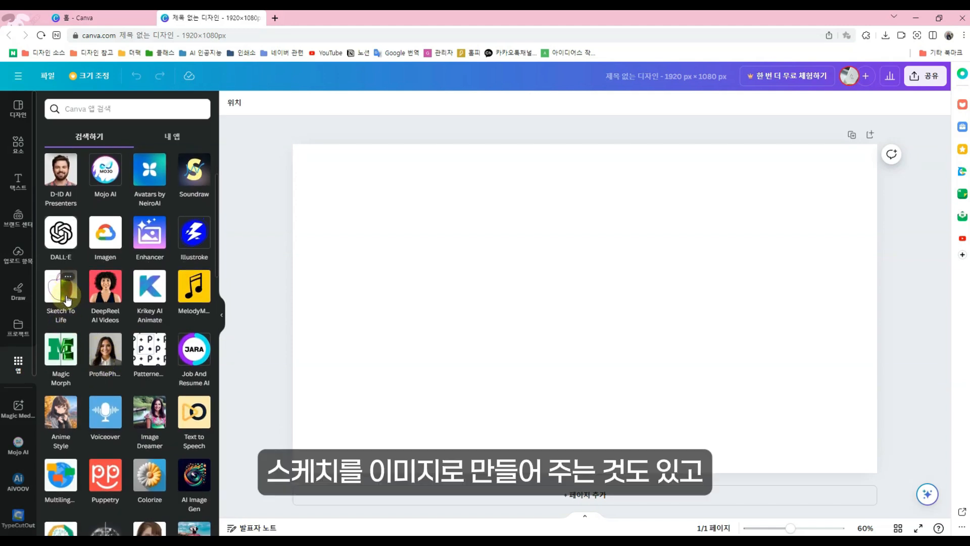
scroll(67, 509, "down", 10)
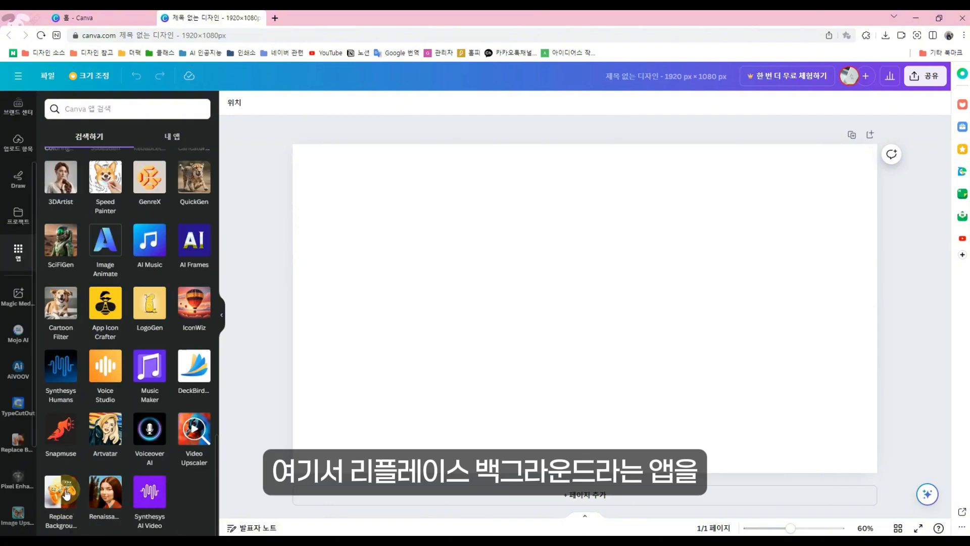
left_click(18, 443)
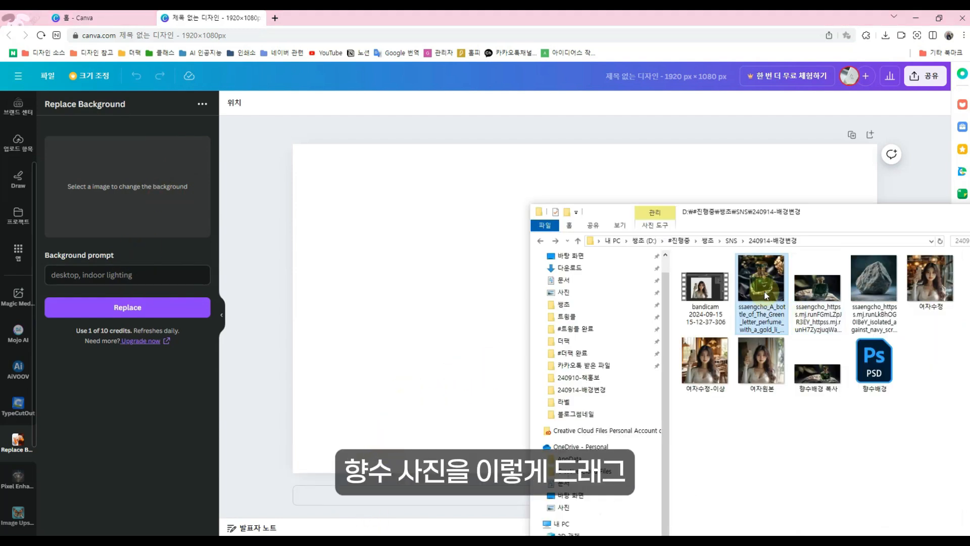
- Add the green perfume bottle photo from the 240914-배경변경 folder to the page and enlarge it to the full page height
left_click_drag(764, 282, 453, 310)
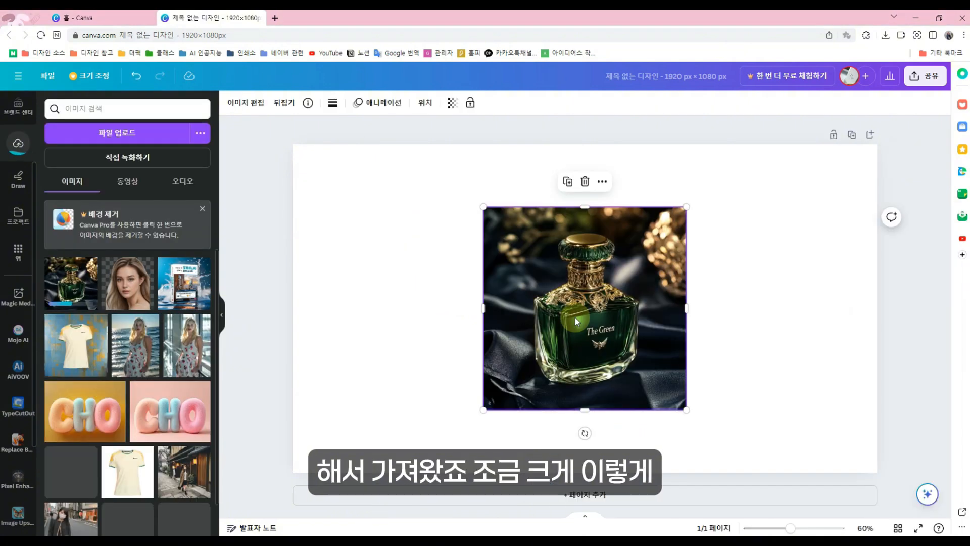
left_click_drag(687, 207, 751, 143)
left_click_drag(481, 411, 415, 485)
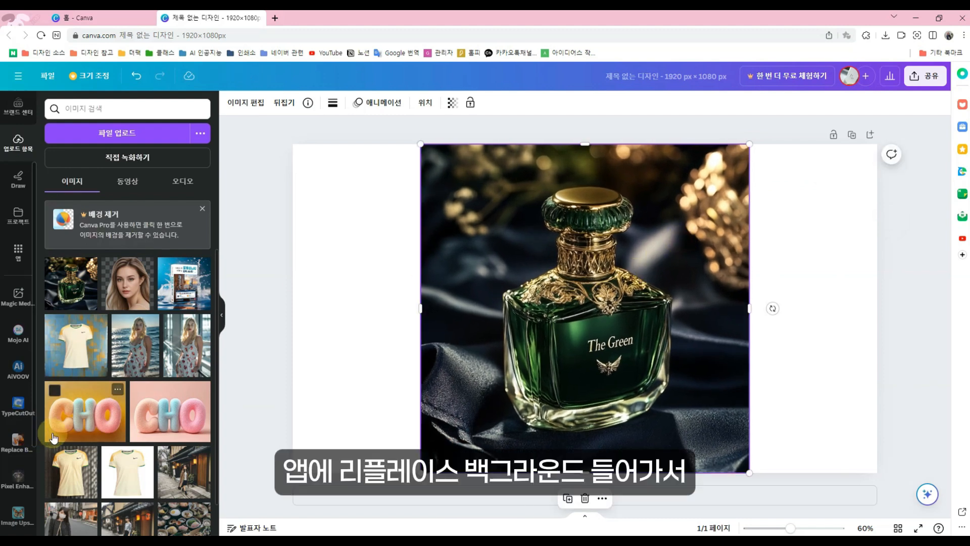
- Load the placed photo into Replace Background and translate "돌 위에 올려진 향수병" into English with Papago, copying the translation
left_click(17, 443)
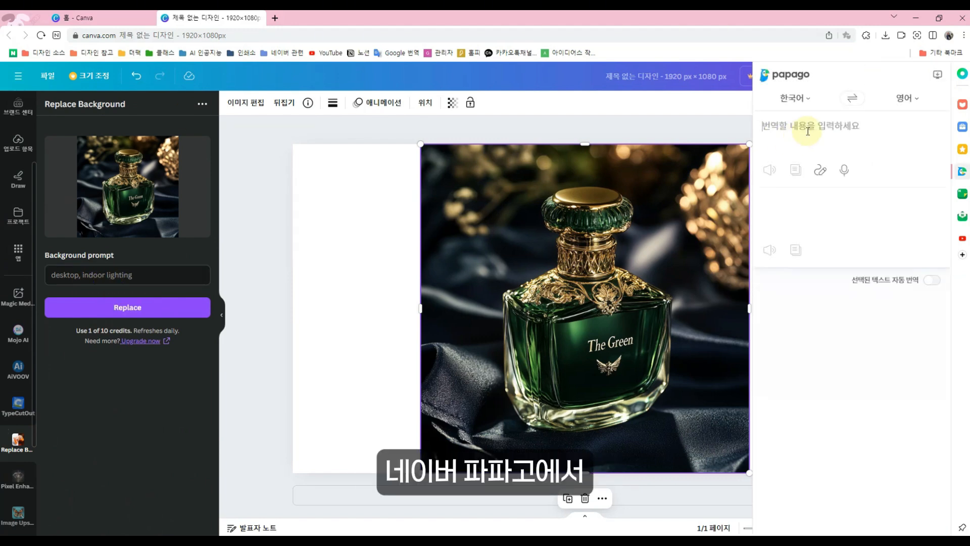
left_click(814, 123)
type("돌 위에 올려진 향수병")
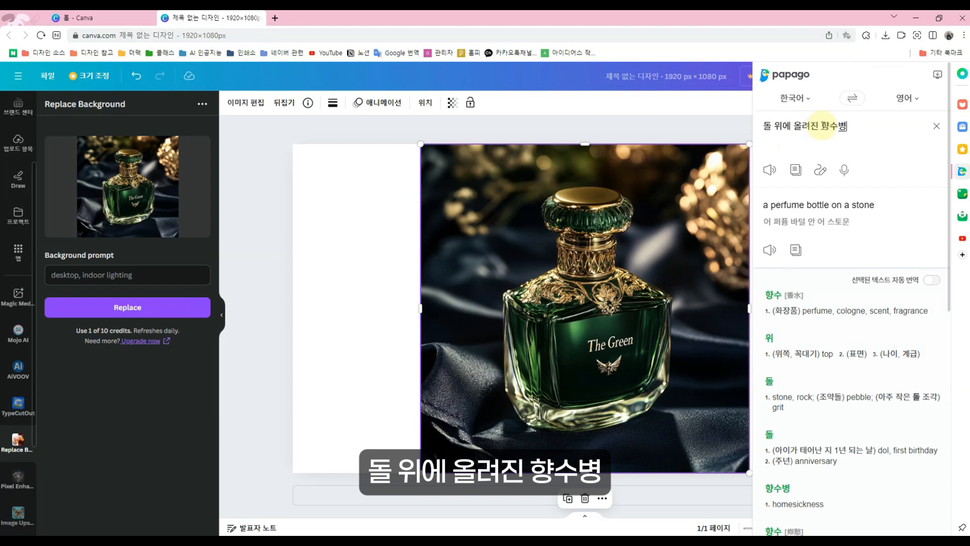
left_click(795, 250)
left_click(962, 171)
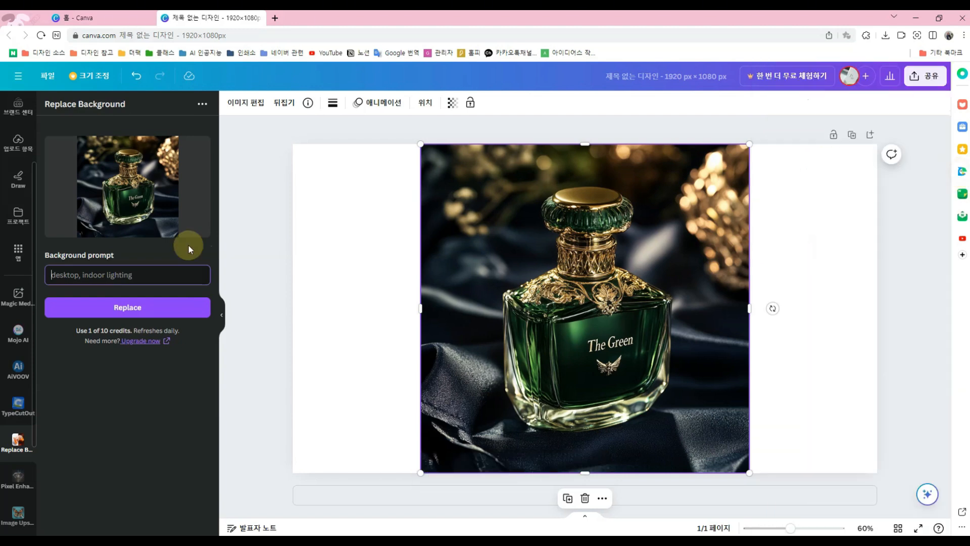
- Replace the photo's background using the prompt "a perfume bottle on a stone"
left_click(85, 274)
key("ctrl+v")
left_click(139, 304)
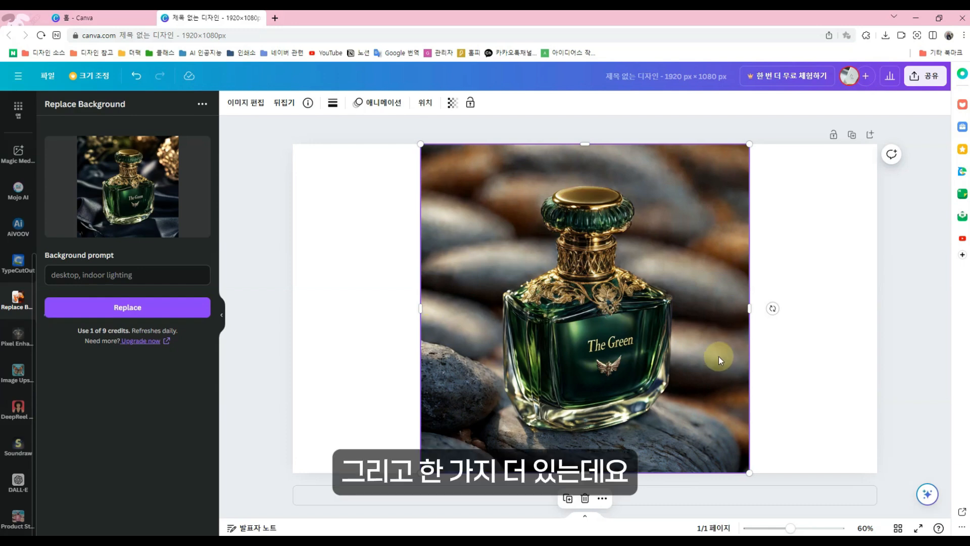
- Generate a Product Studio picture from Untitled image (1).png with the background description "a perfume bottle on a stone"
left_click(19, 519)
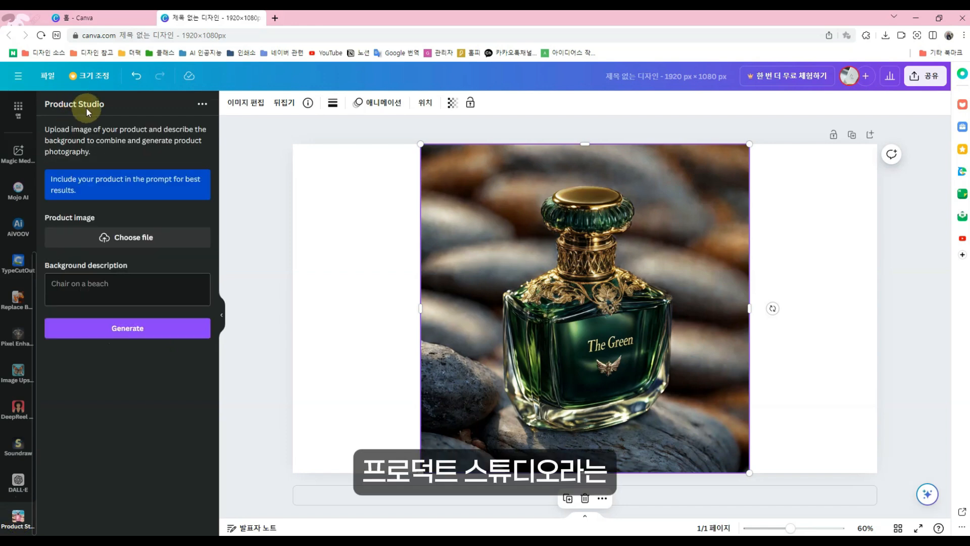
left_click(138, 238)
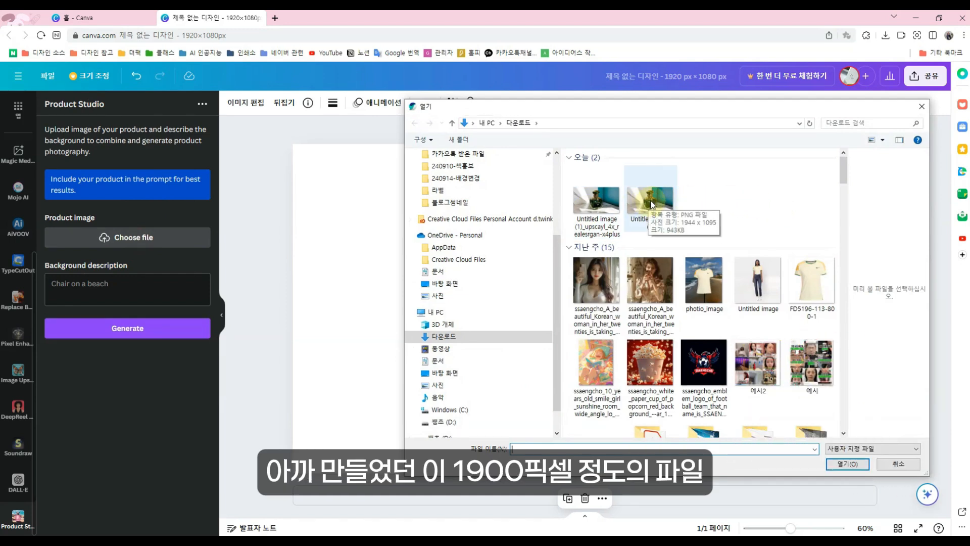
double_click(652, 205)
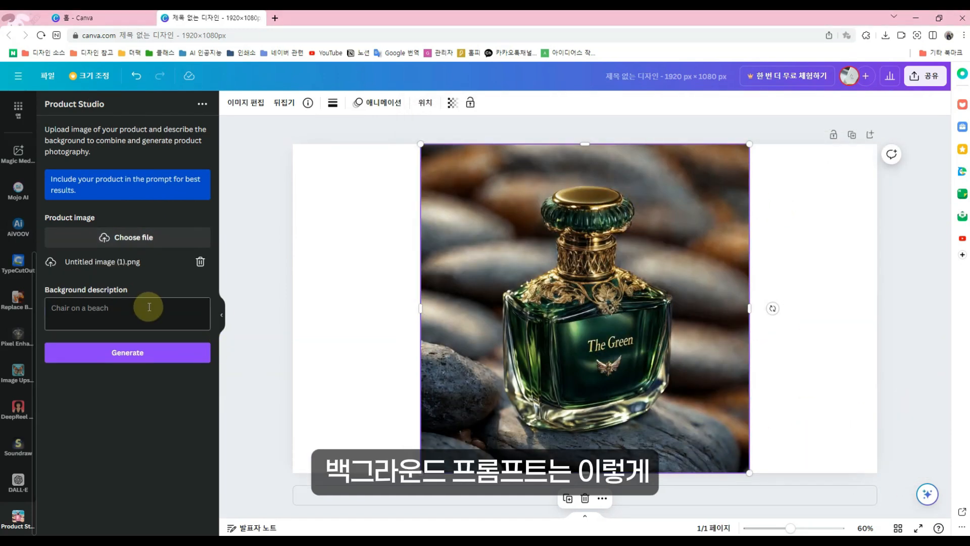
key("ctrl+v")
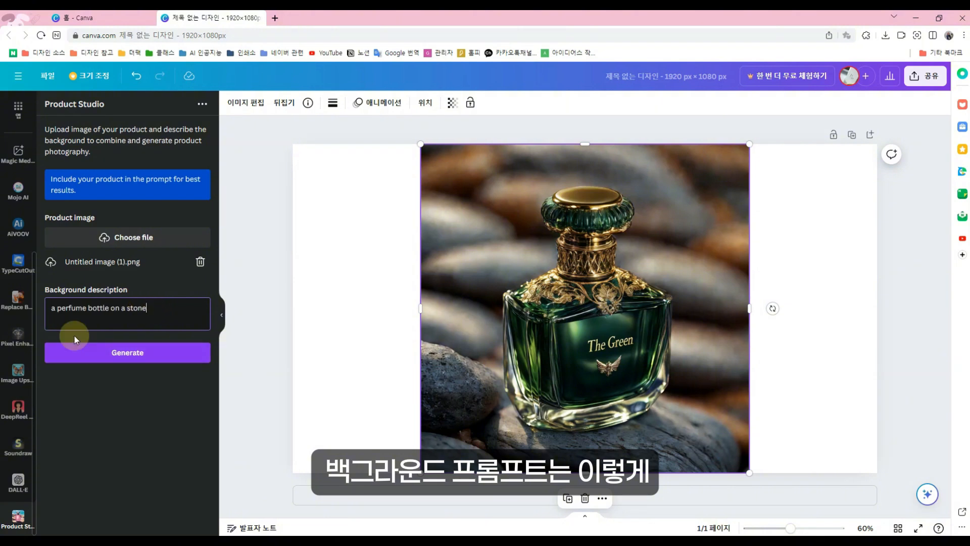
left_click(116, 355)
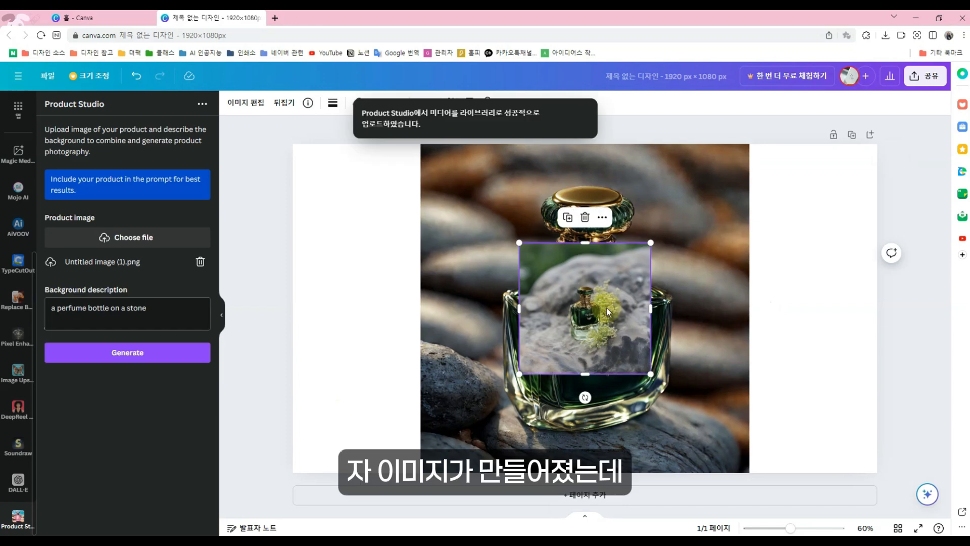
- Arrange the enlarged Product Studio image and the Replace Background image side by side for comparison, and return to the Replace Background app
left_click_drag(591, 278, 310, 232)
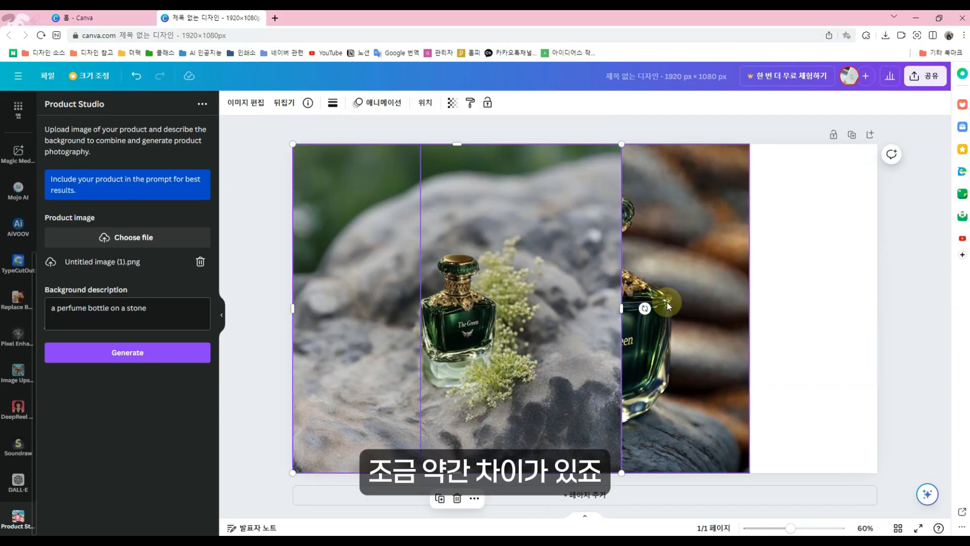
left_click_drag(643, 310, 821, 291)
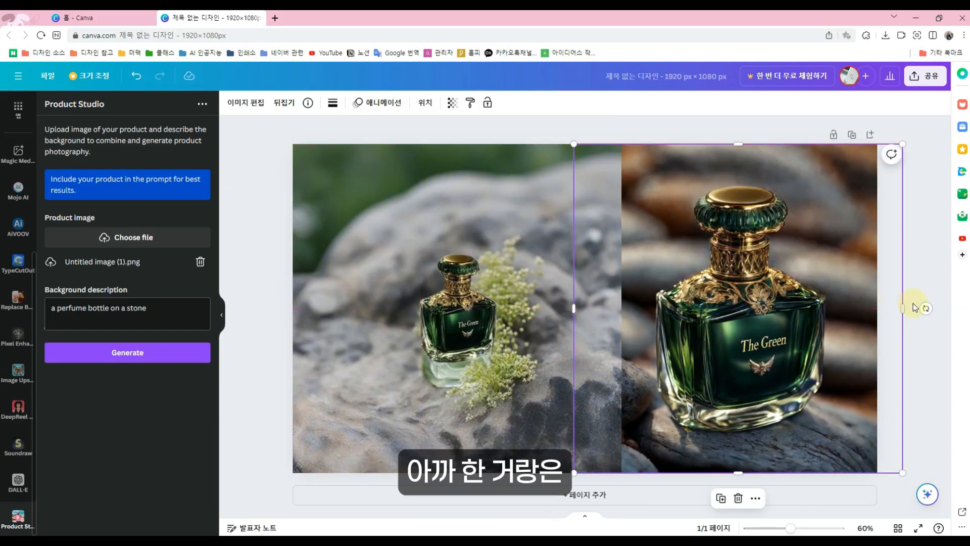
left_click(336, 197)
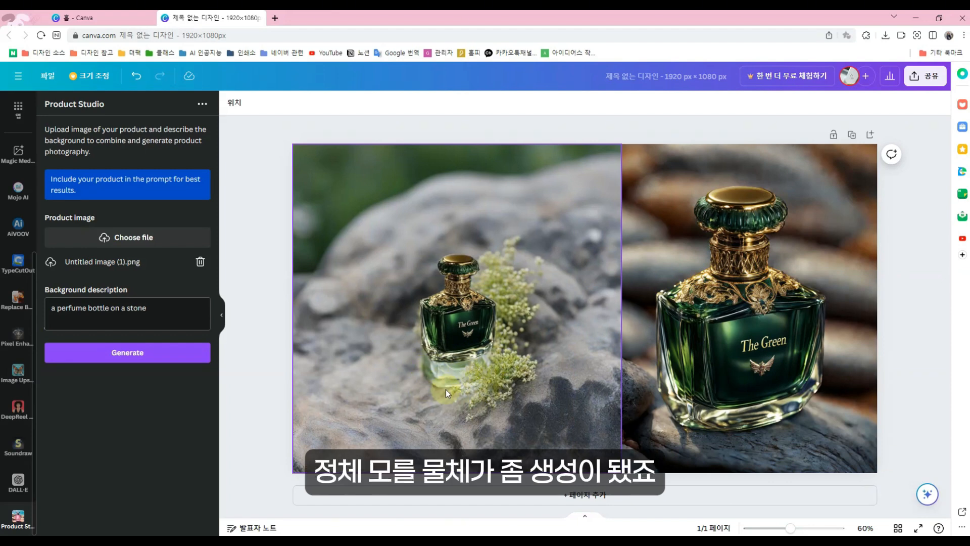
left_click(18, 301)
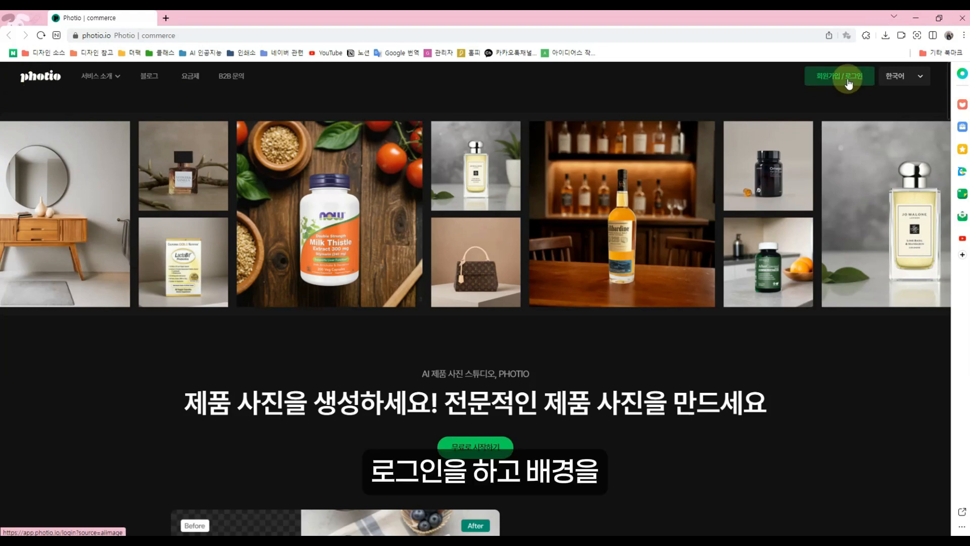
- Switch to Photio, log in, and start background generation (배경 생성) with the uploaded perfume bottle image, accepting its suggested cutout and title
left_click(849, 81)
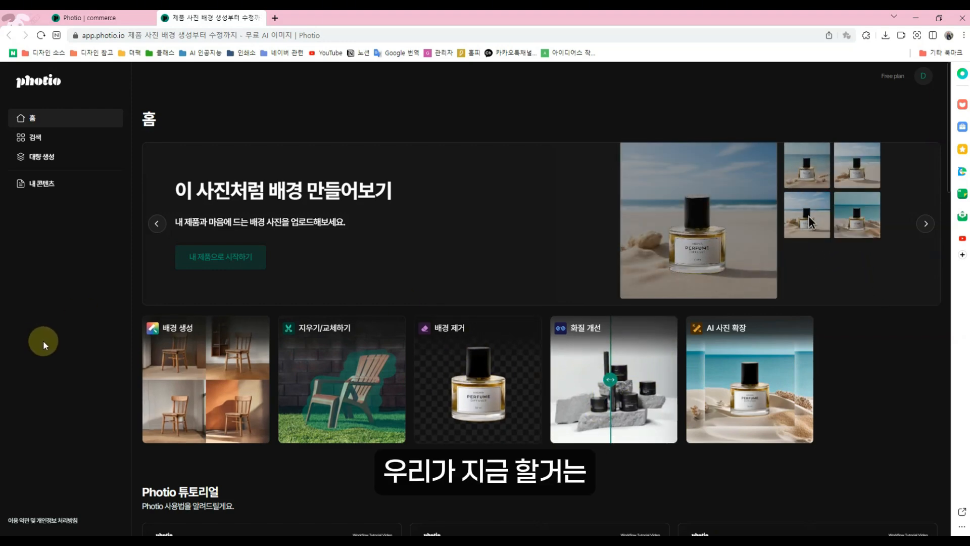
left_click(213, 384)
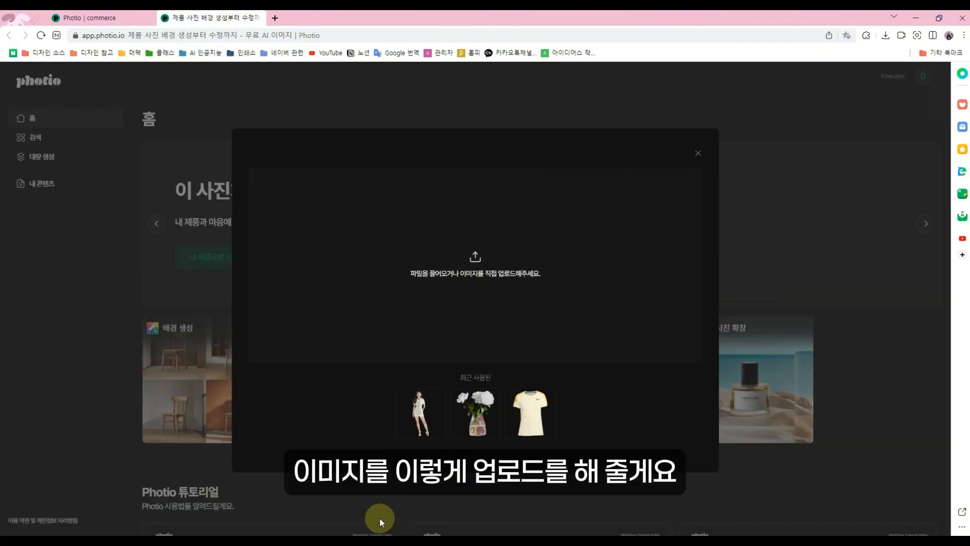
left_click(380, 531)
left_click_drag(826, 303, 437, 296)
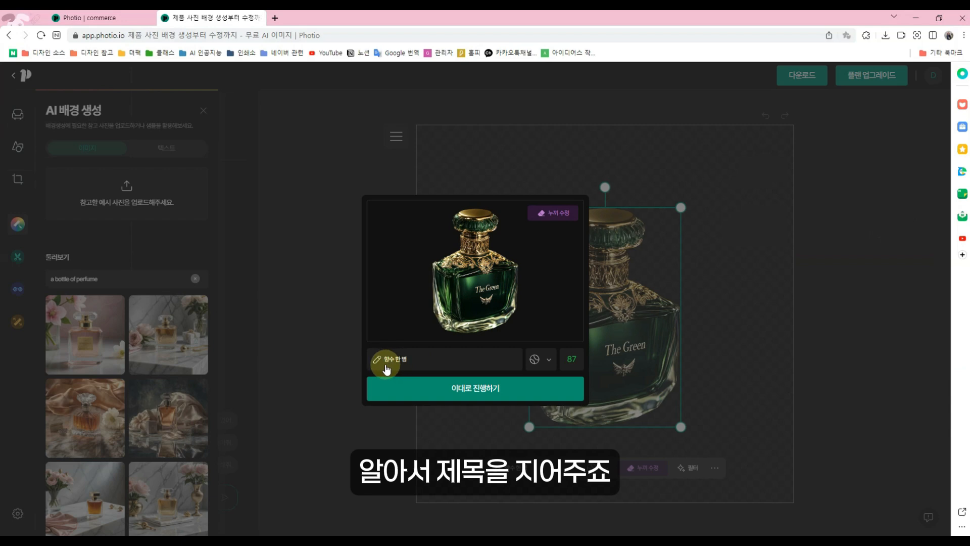
left_click(483, 396)
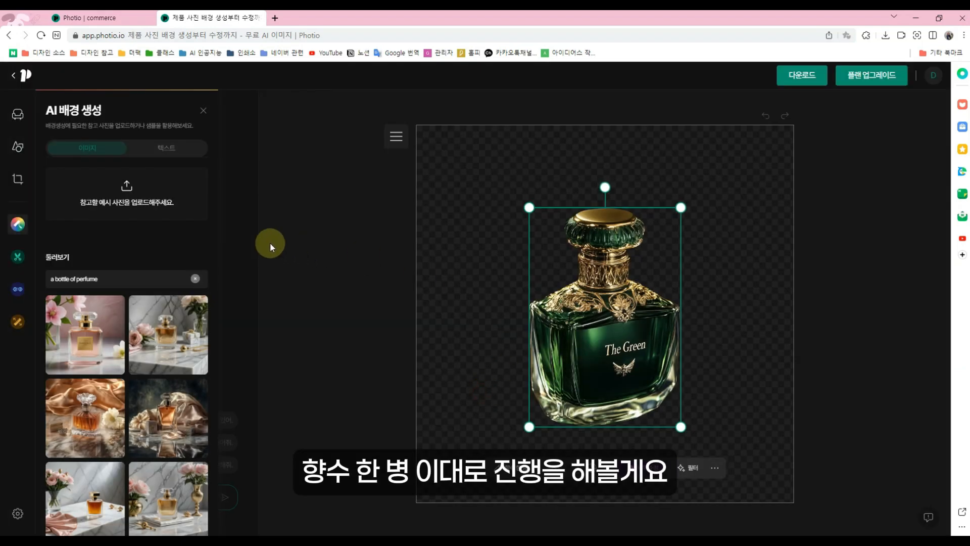
- Browse the sample backgrounds for "a bottle of perfume" and generate backgrounds from the sample with draped gold fabric and a white flower
scroll(169, 384, "down", 3)
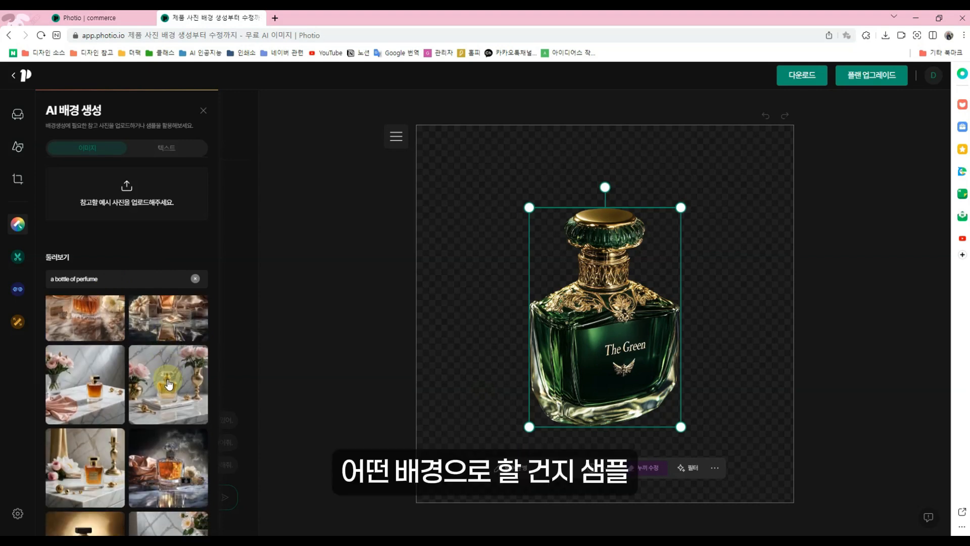
scroll(170, 384, "down", 6)
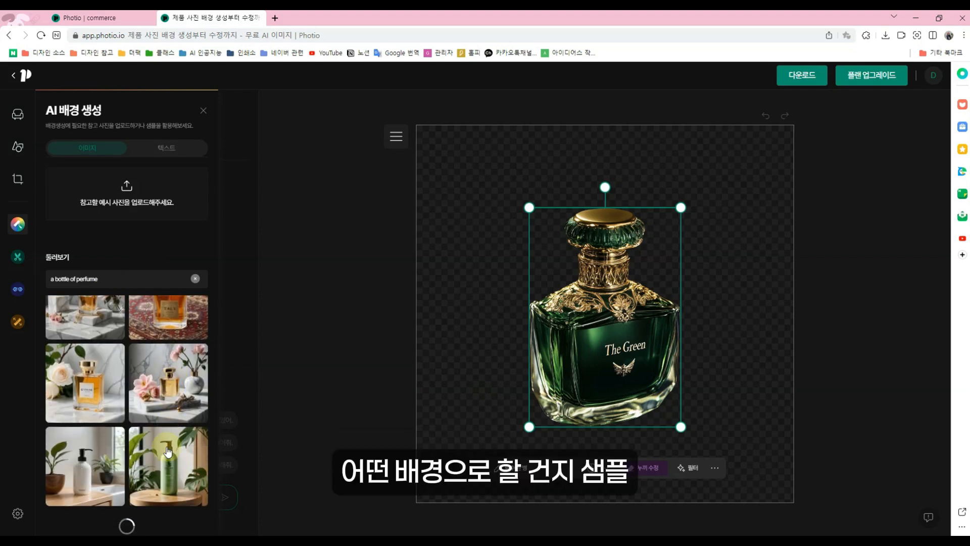
scroll(168, 451, "down", 8)
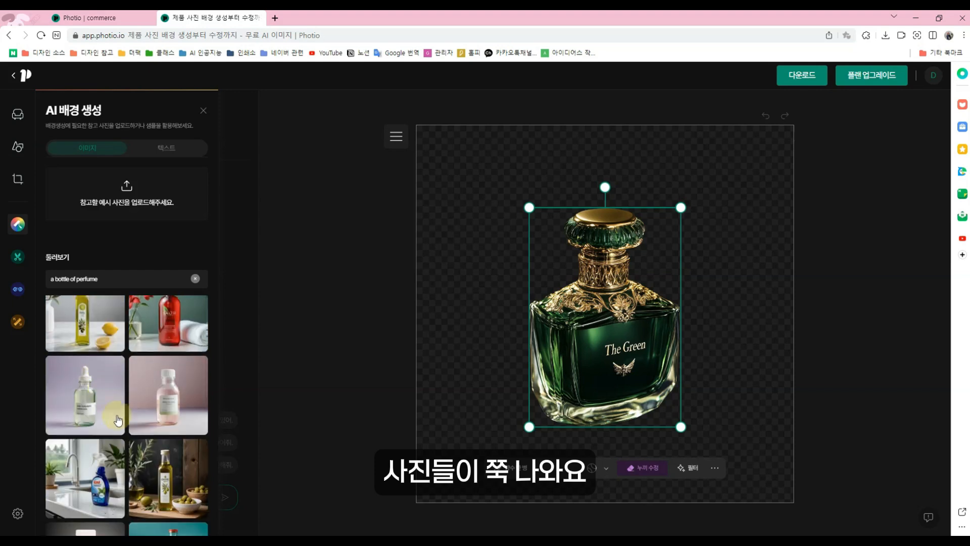
scroll(118, 420, "down", 8)
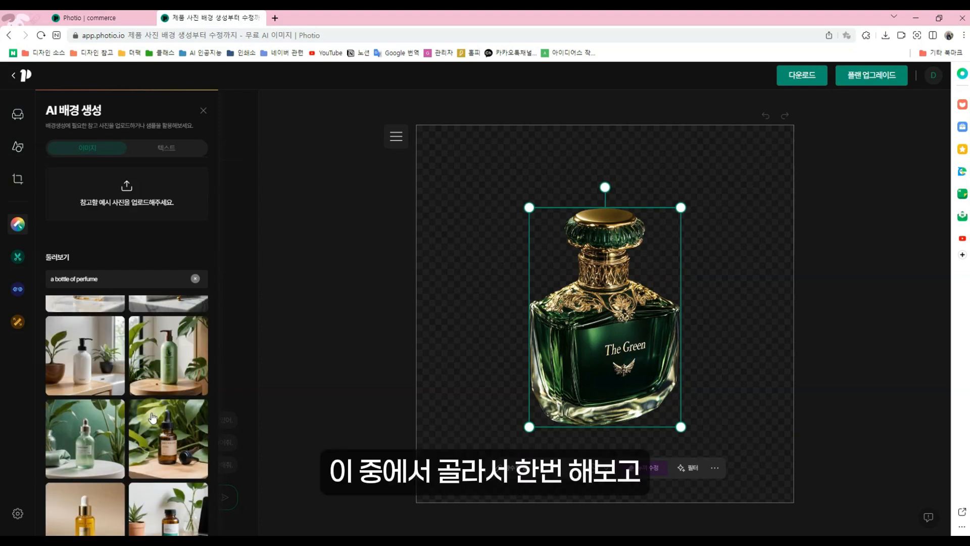
scroll(152, 416, "down", 3)
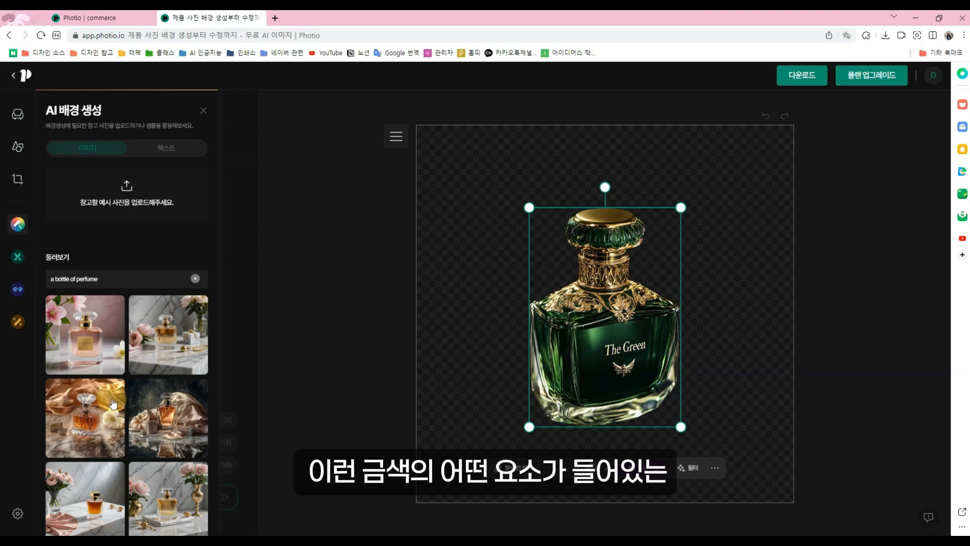
left_click(88, 413)
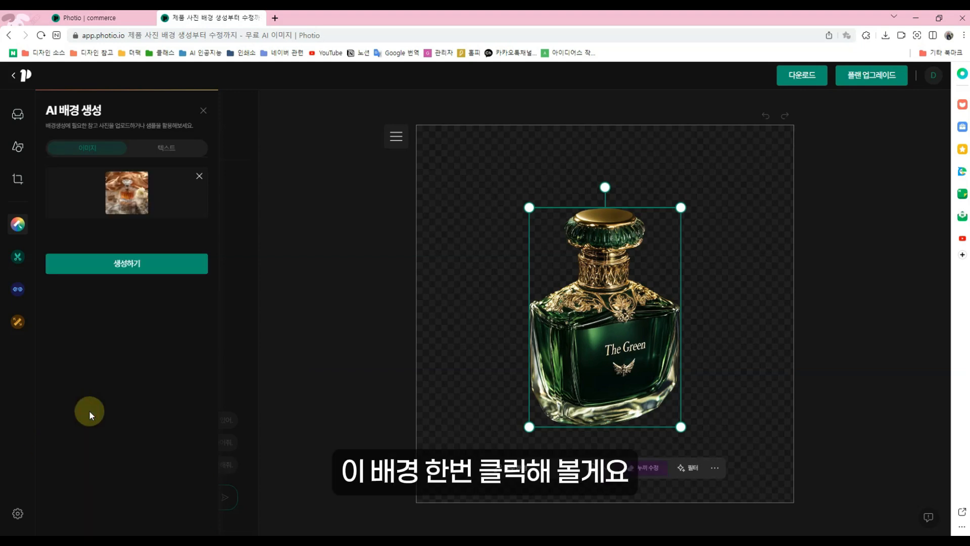
left_click(135, 272)
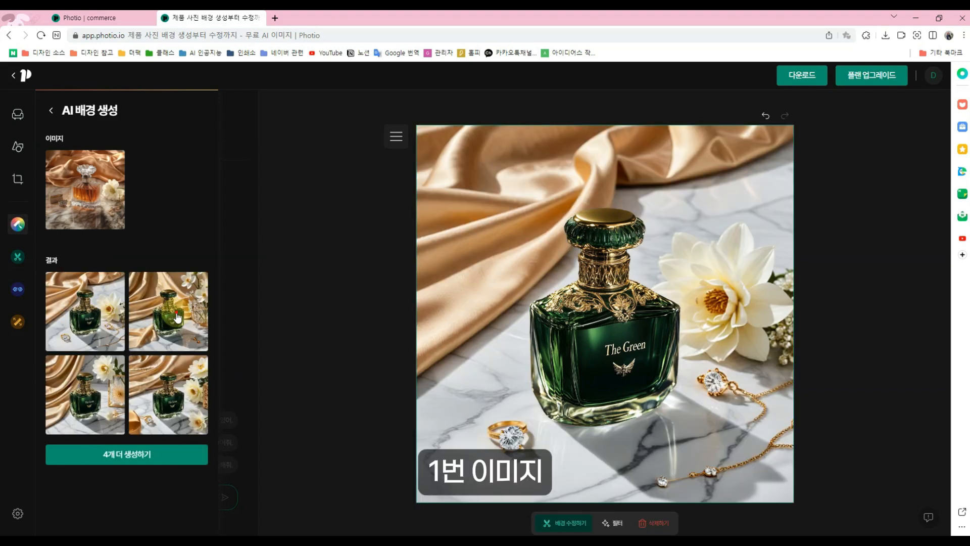
- Compare the generated gold-fabric backgrounds on the canvas and select the third result, with the gold-framed flower ornament
left_click(177, 317)
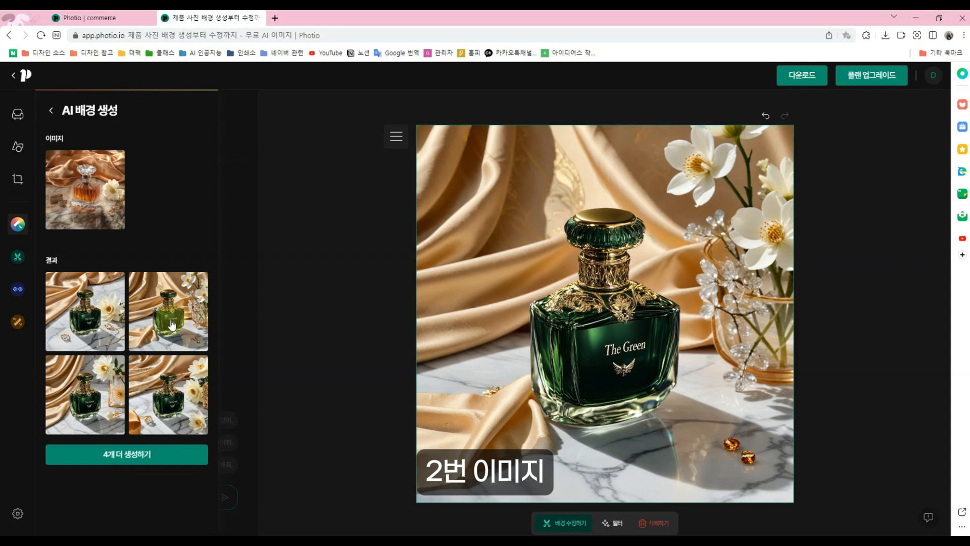
left_click(71, 399)
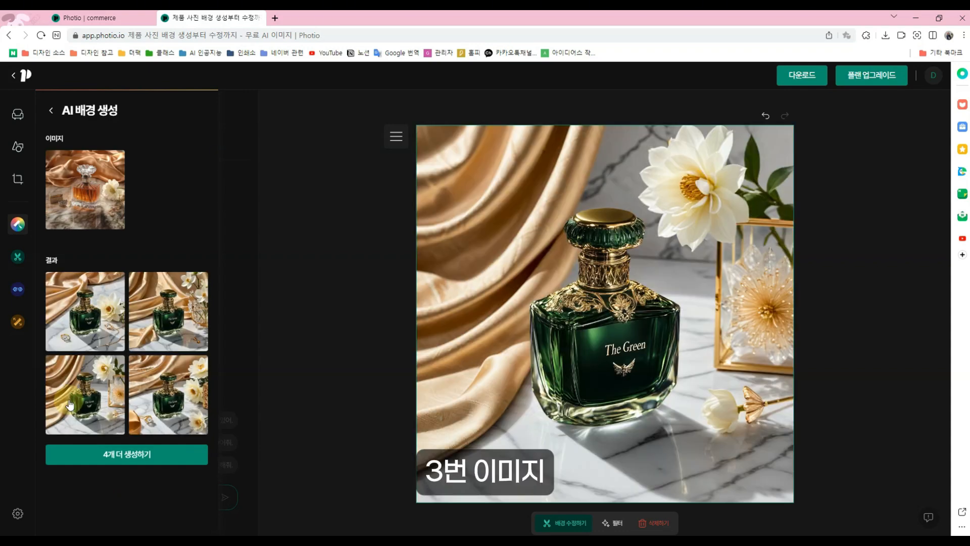
left_click(197, 403)
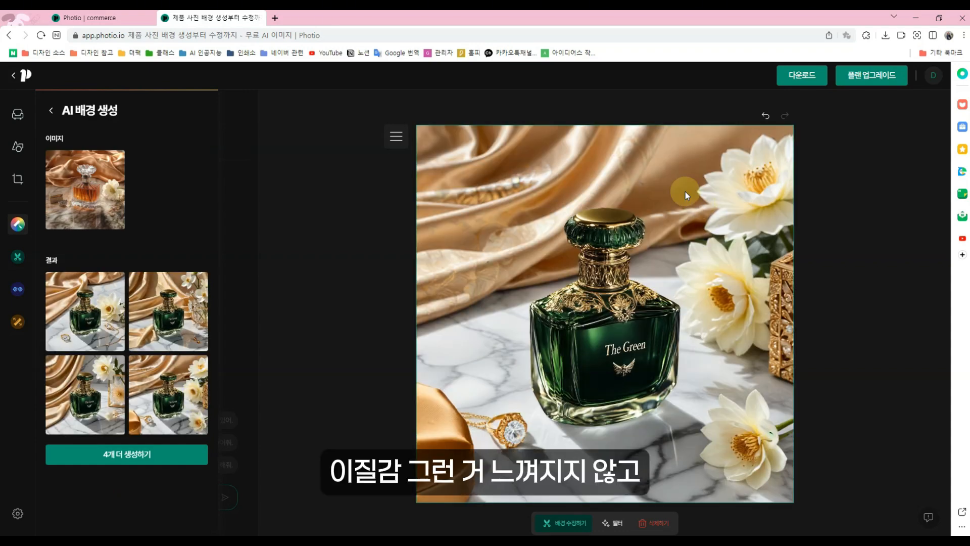
left_click(187, 326)
left_click(162, 415)
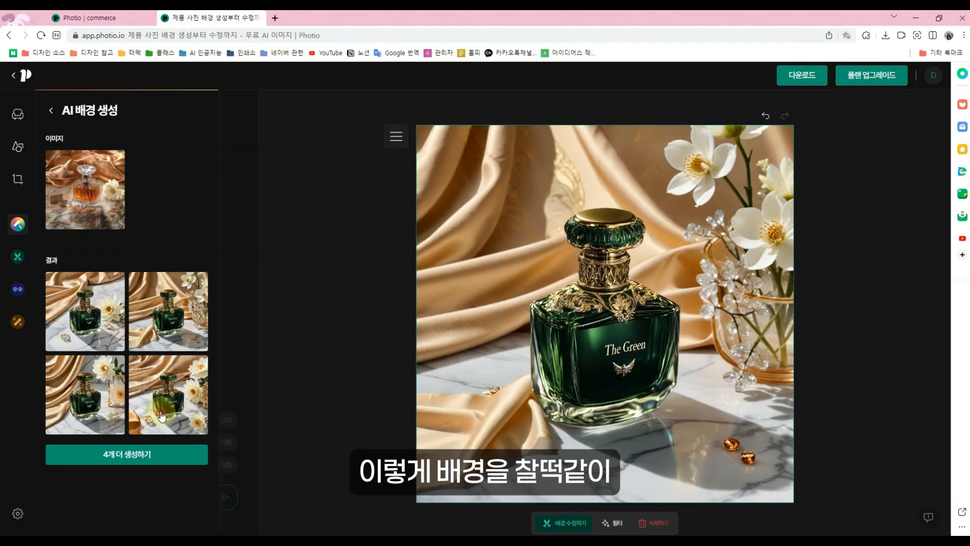
left_click(100, 404)
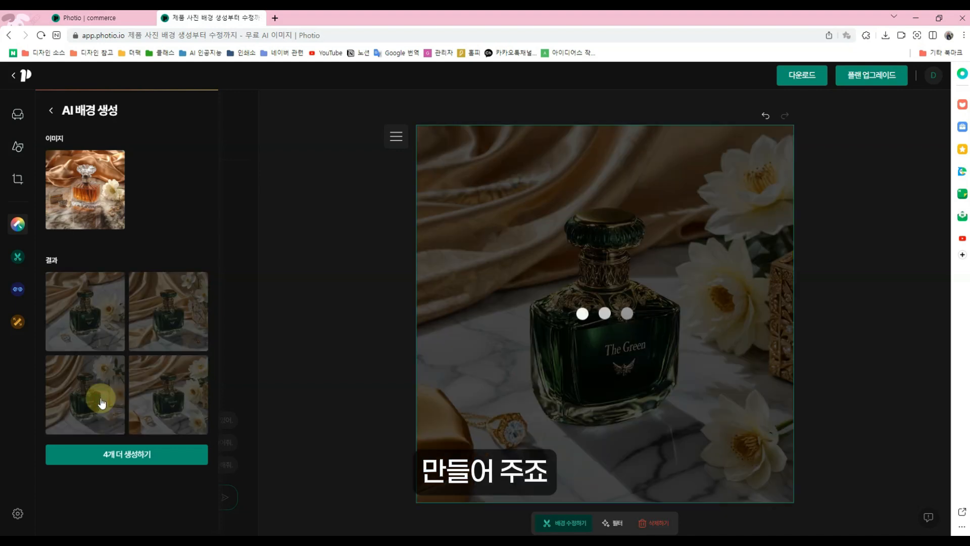
- Download the image as JPG with the watermark option 워터마크 O
left_click(803, 78)
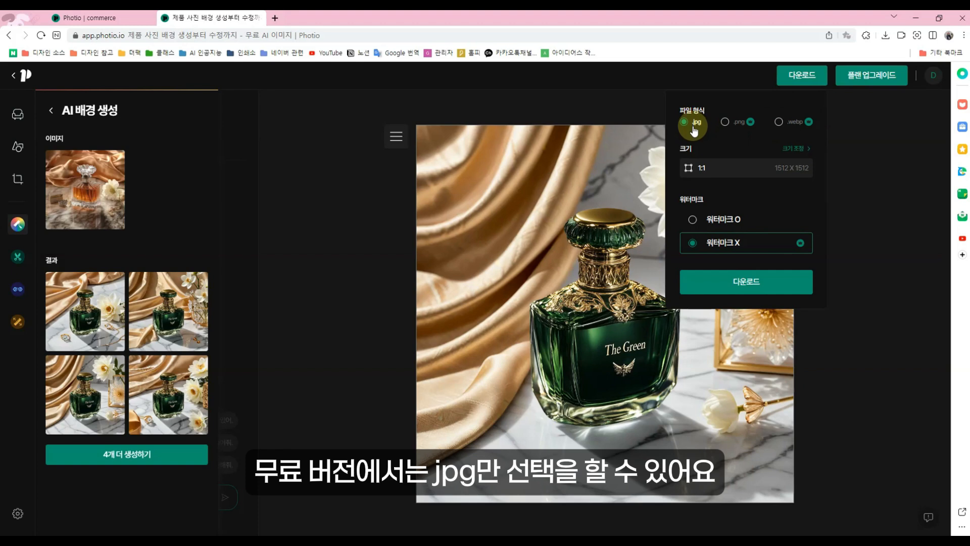
left_click(720, 225)
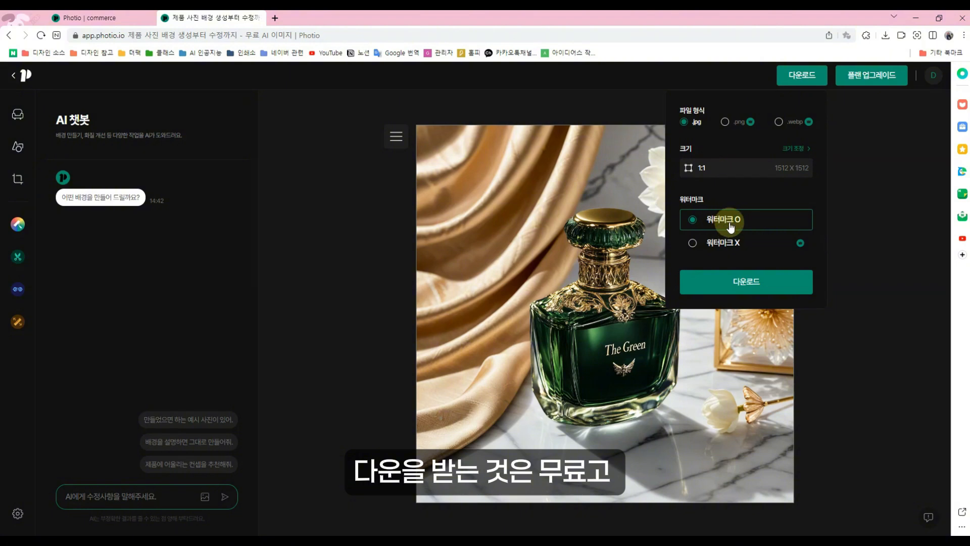
left_click(725, 247)
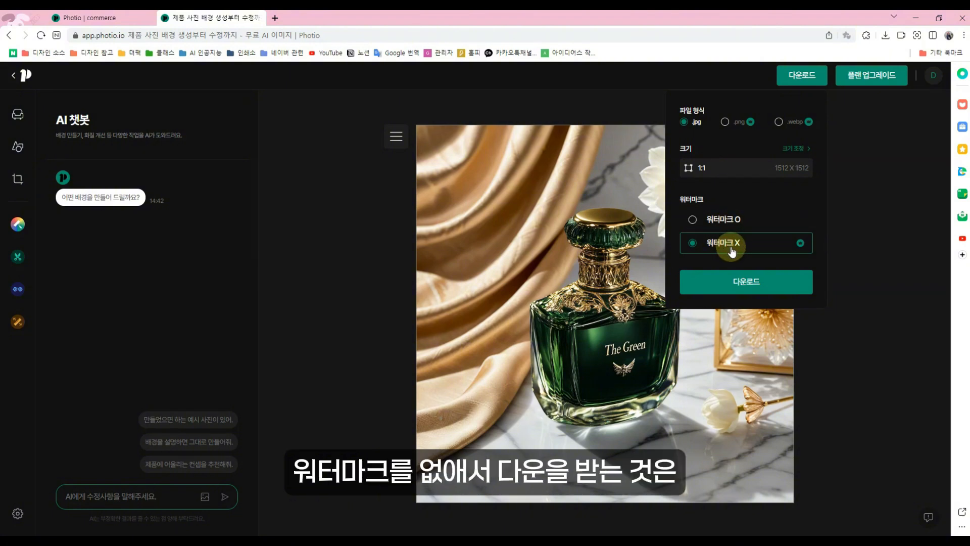
left_click(728, 225)
left_click(767, 278)
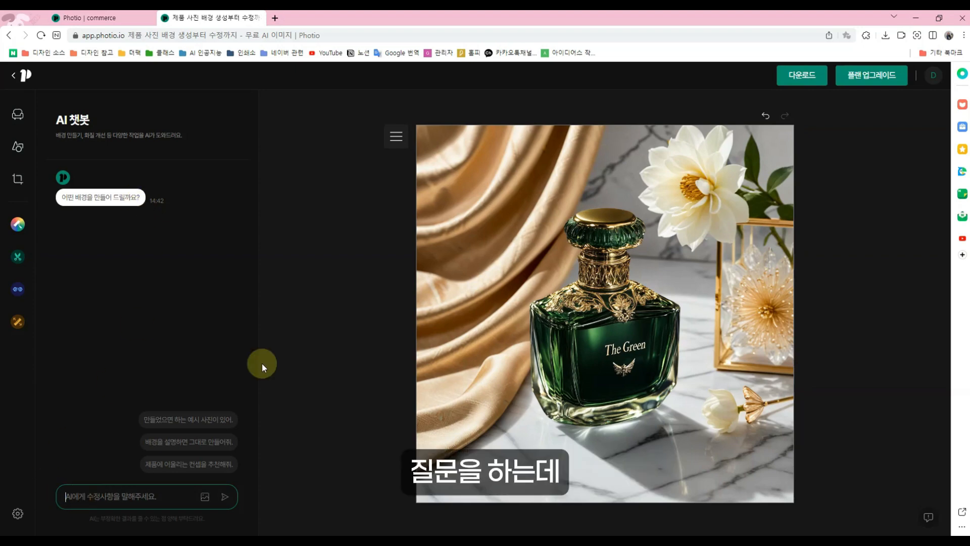
- Ask the AI chatbot to generate backgrounds with the prompt "거친 돌 위에 올려진 향수병, 뒷배경에 살짝 보이는 나뭇잎"
type("거친")
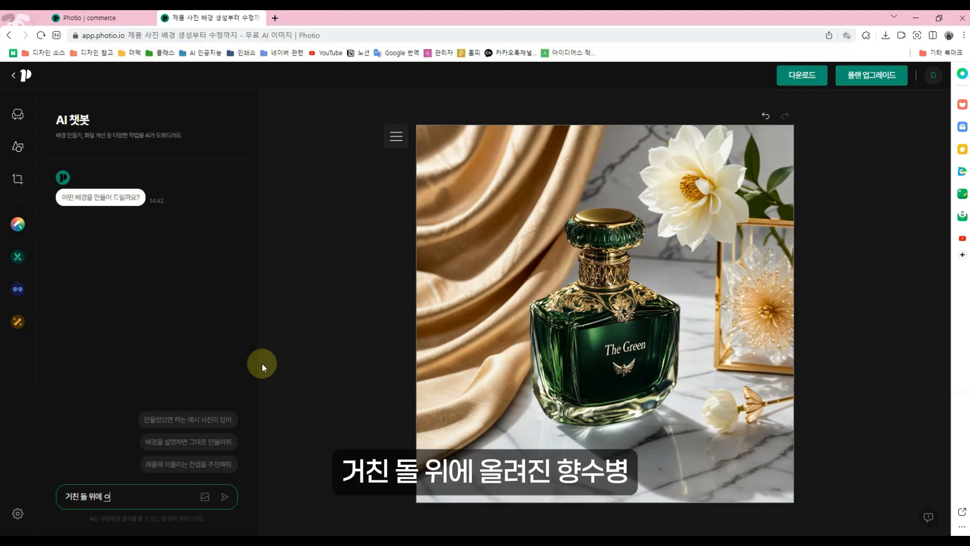
type(" 돌 위에 올려진 향수병, 뒷")
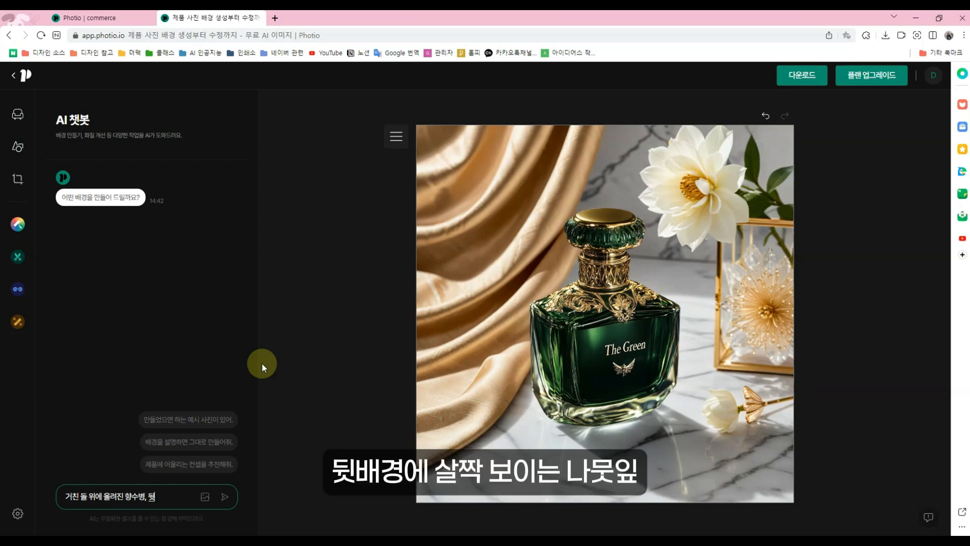
type("배경에 살짝 보이는")
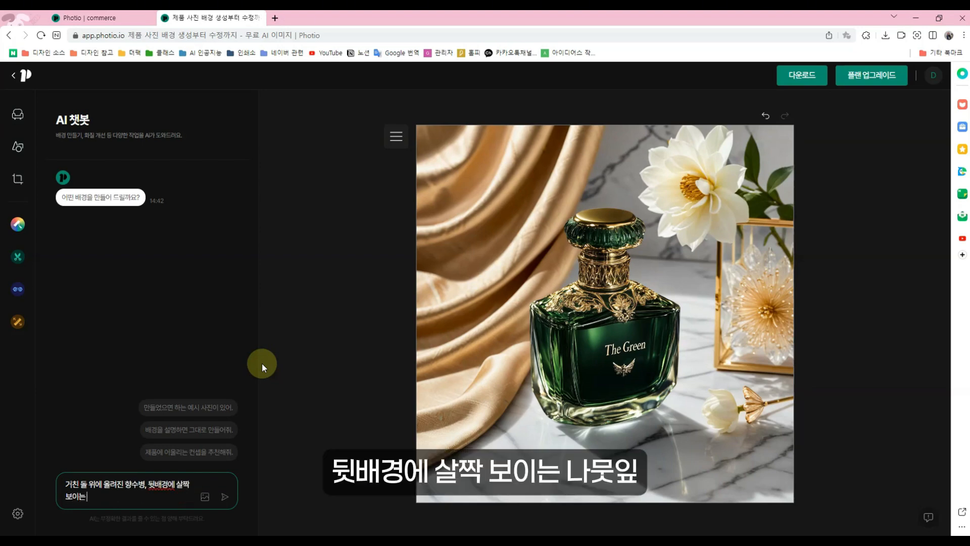
type(" 나뭇잎")
key("Return")
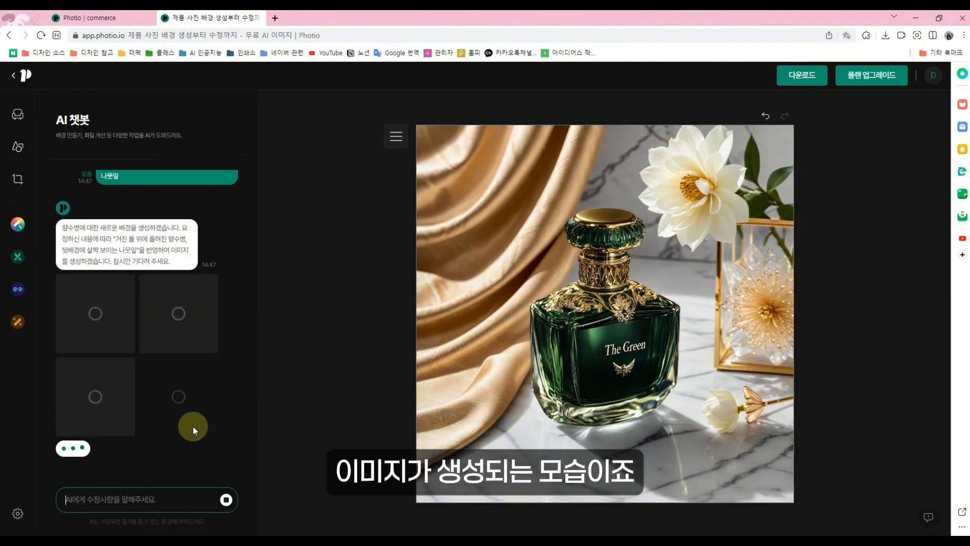
- View the four chatbot results in turn and select the fourth one, with the rough stone slab and leafy branch
left_click(104, 225)
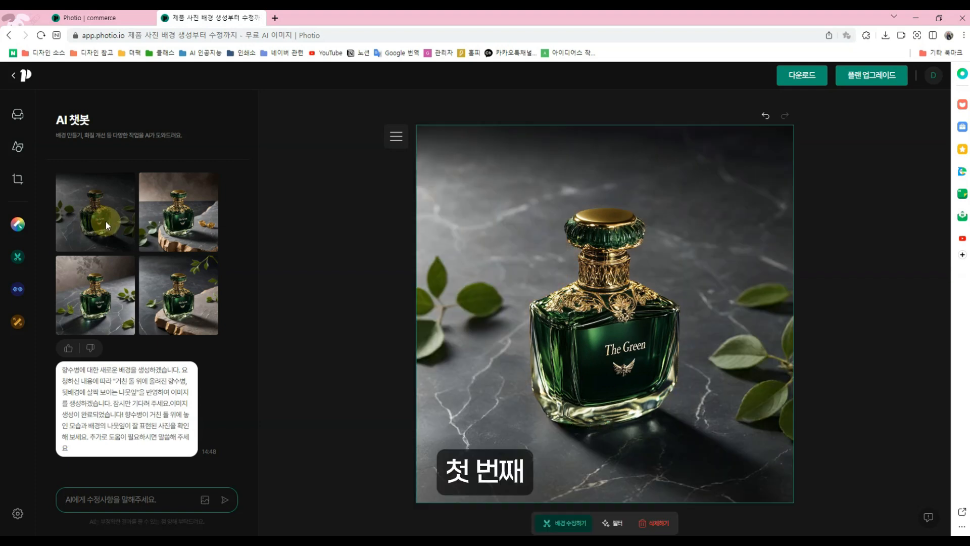
left_click(182, 232)
left_click(80, 298)
left_click(178, 296)
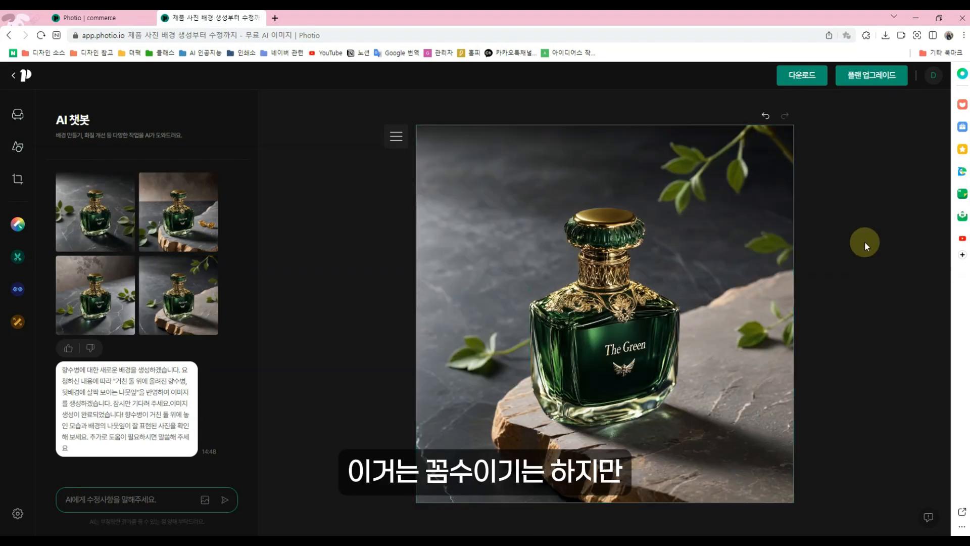
- Try to capture the stone-slab image from the canvas with 알캡처's direct region capture (직접지정)
key("ctrl+shift+s")
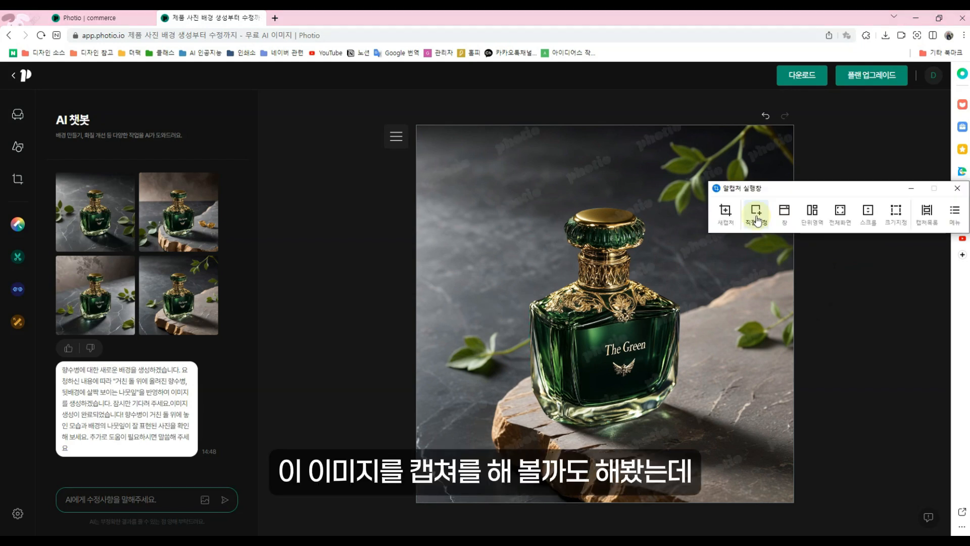
left_click(754, 212)
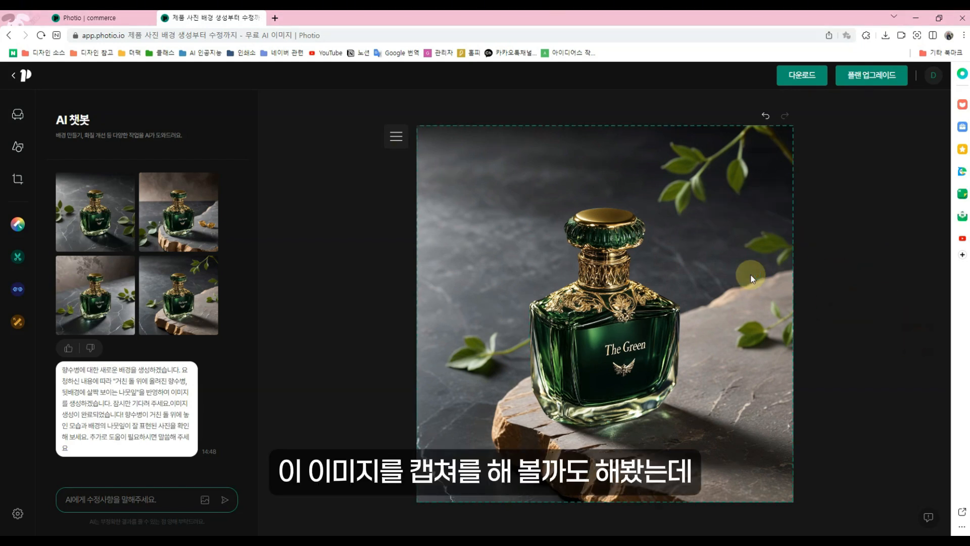
key("ctrl+shift+c")
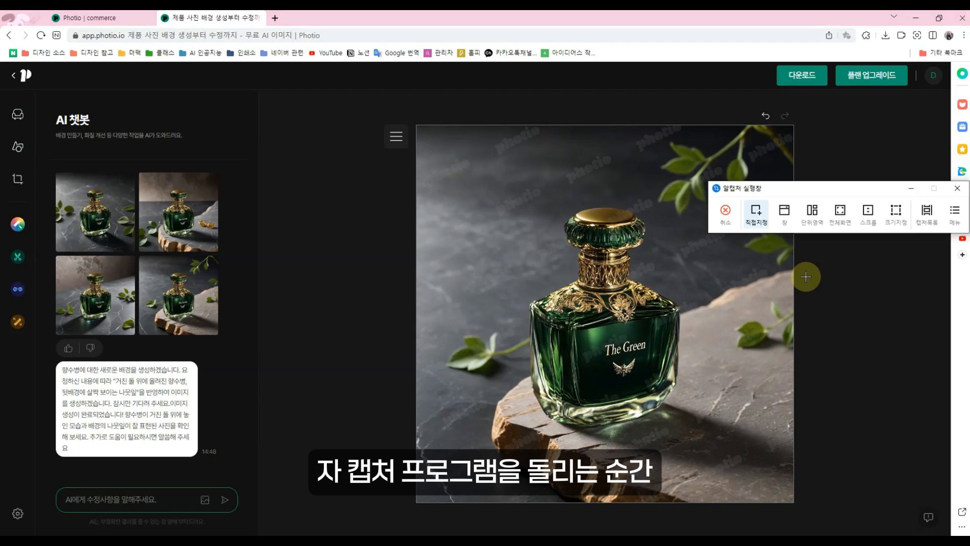
left_click_drag(439, 134, 685, 377)
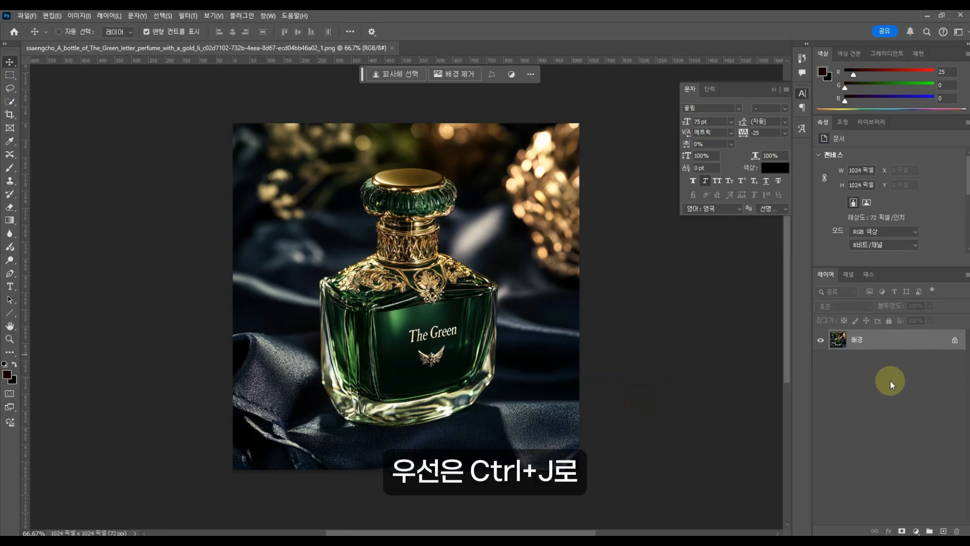
- Switch to Photoshop, duplicate the perfume photo's background layer, and select the bottle with the Object Selection tool
key("ctrl+j")
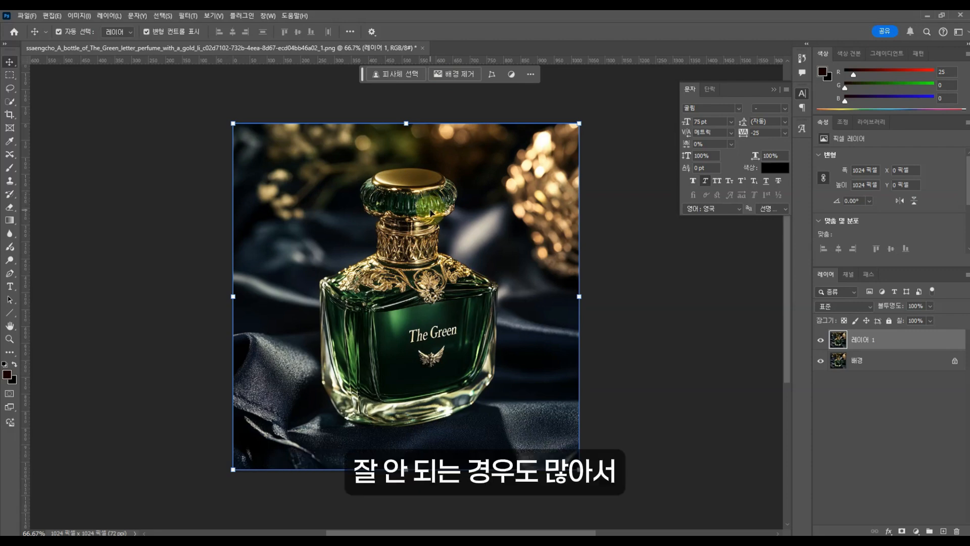
left_click_drag(10, 101, 54, 105)
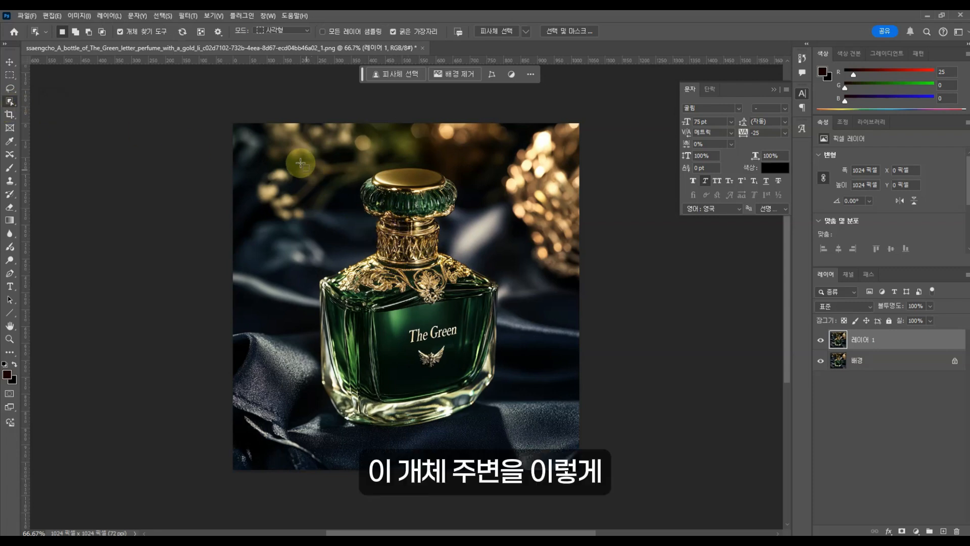
left_click_drag(316, 168, 512, 421)
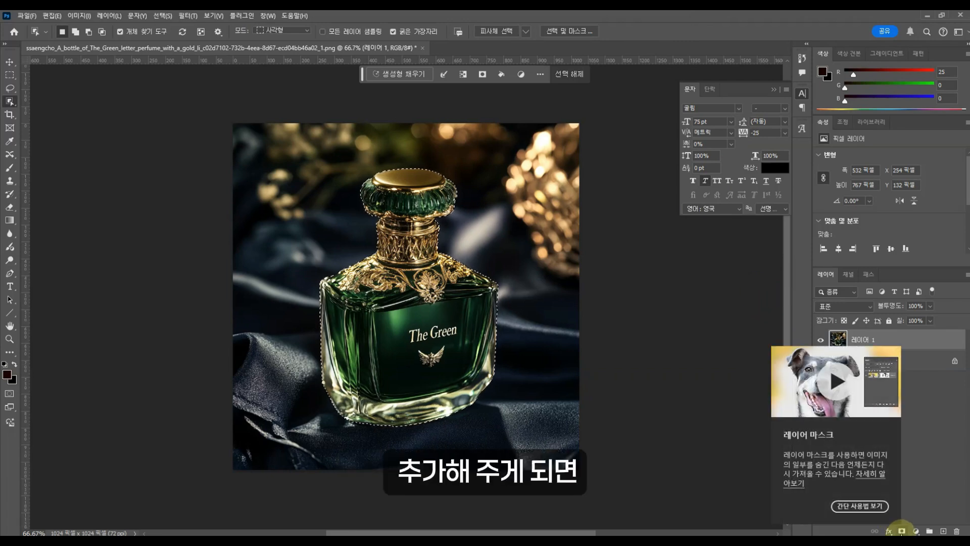
- Add a layer mask to the duplicated layer from the bottle selection and check the cutout by temporarily hiding the 배경 layer
left_click(902, 531)
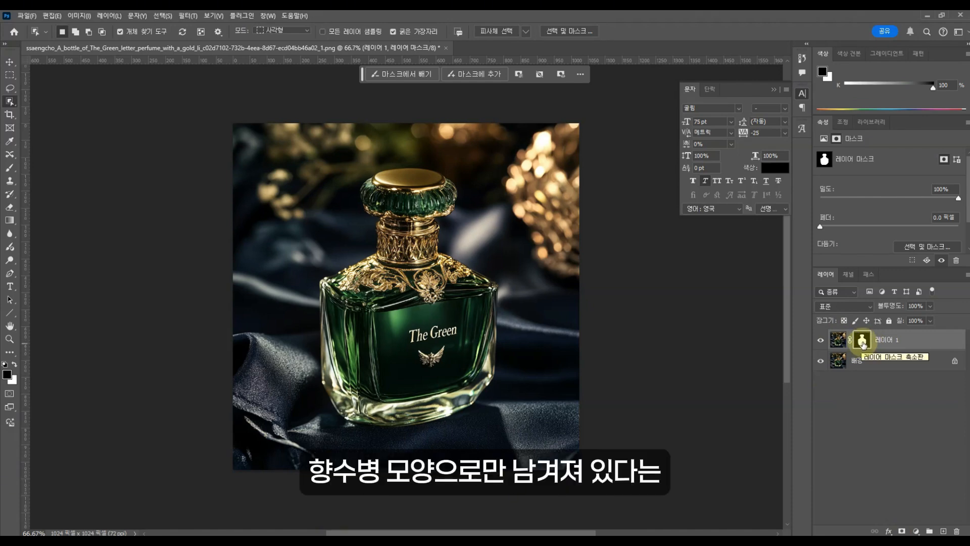
left_click(820, 361)
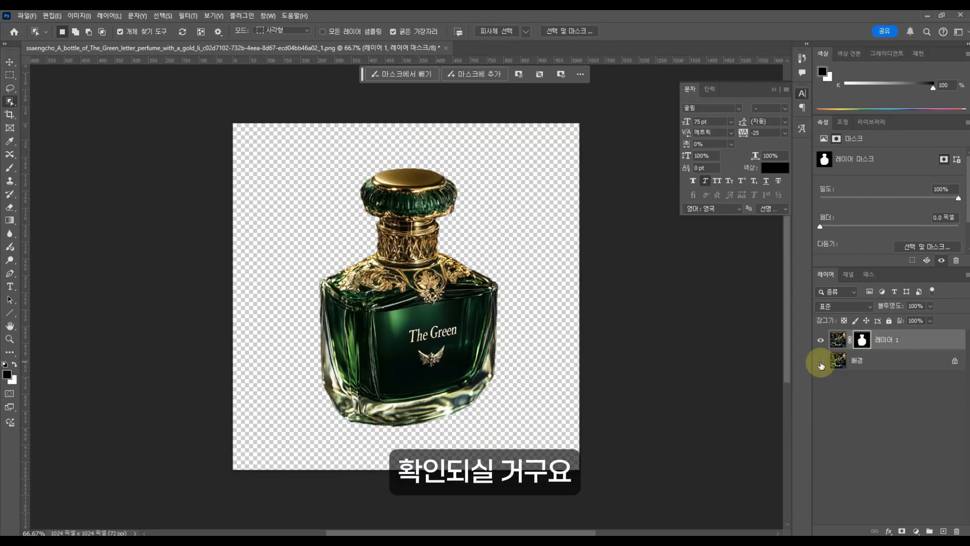
left_click(821, 362)
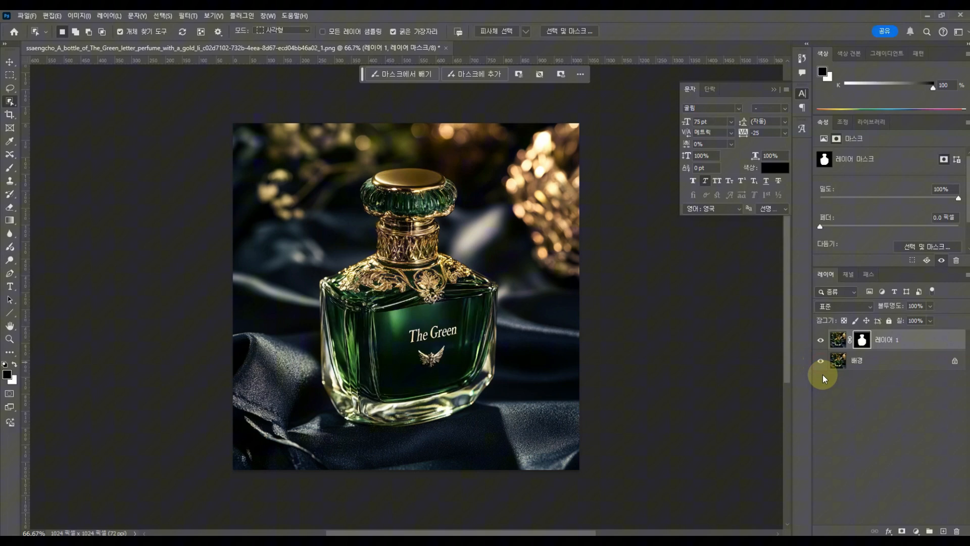
- Open the bottle's layer mask in Select and Mask and set the overlay preview to green #43a00b at 95% opacity
double_click(864, 343)
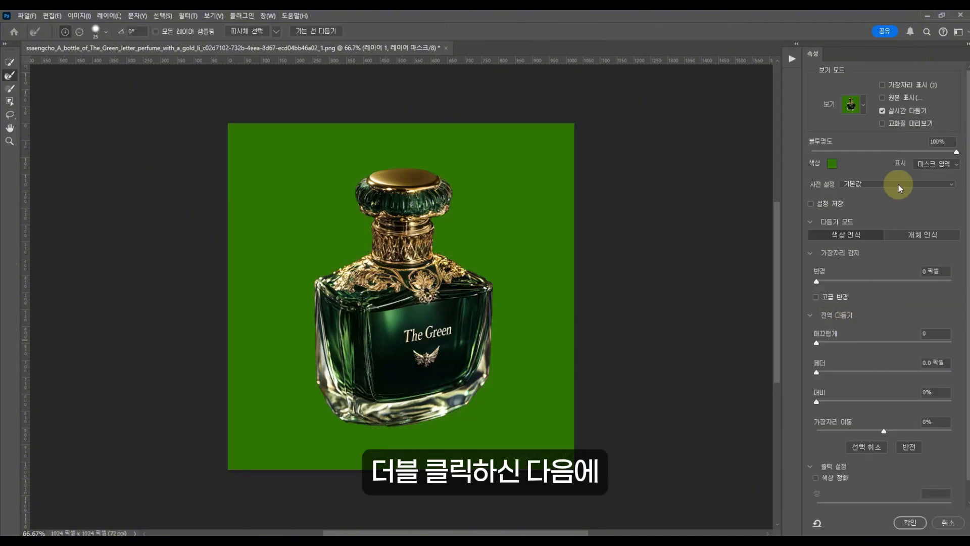
left_click(832, 163)
left_click(692, 390)
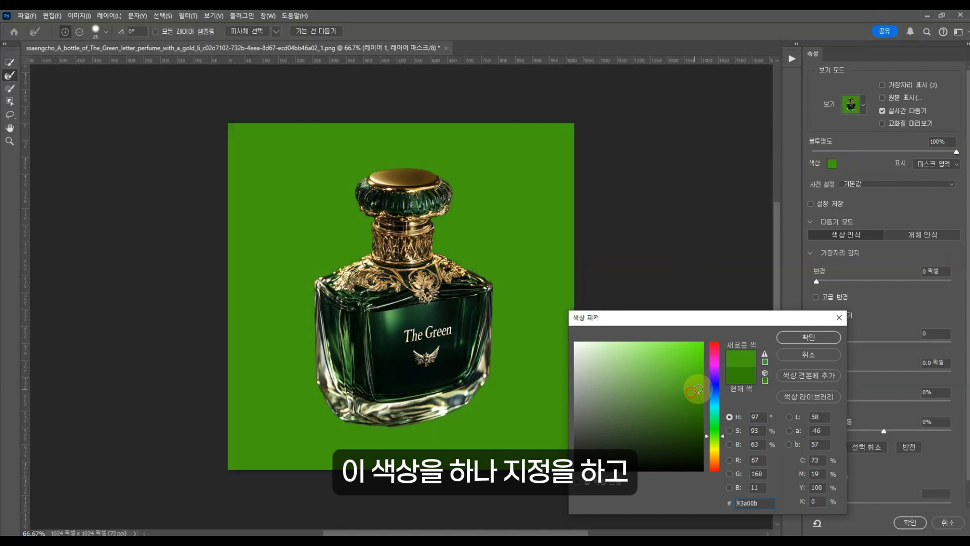
left_click(809, 336)
left_click(861, 106)
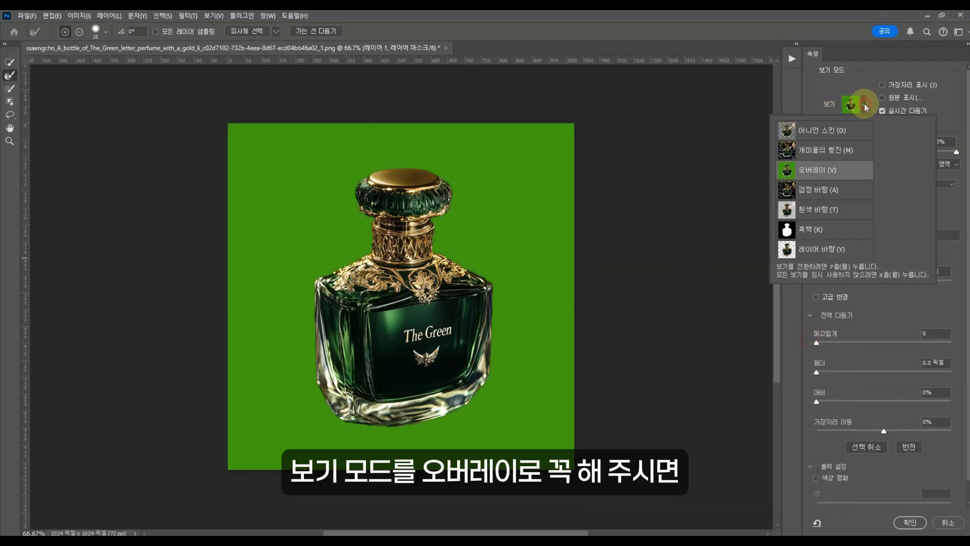
left_click(857, 61)
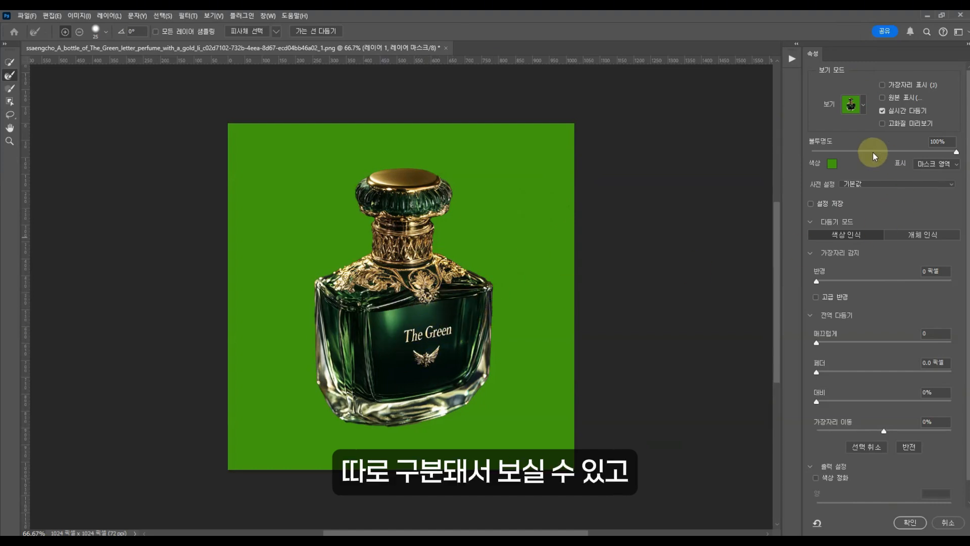
mouse_move(956, 152)
left_mouse_down()
mouse_move(900, 153)
mouse_move(956, 152)
mouse_move(942, 152)
left_mouse_up()
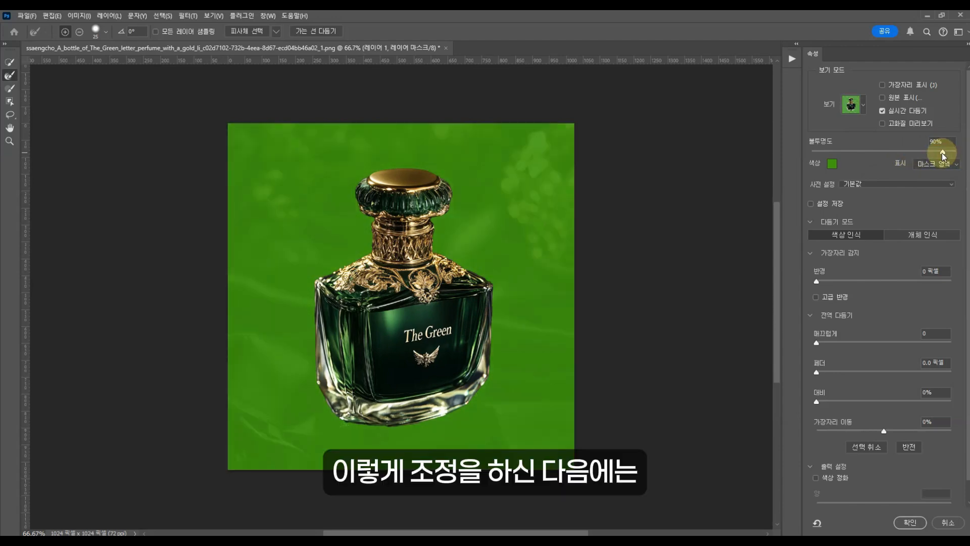
left_click(944, 141)
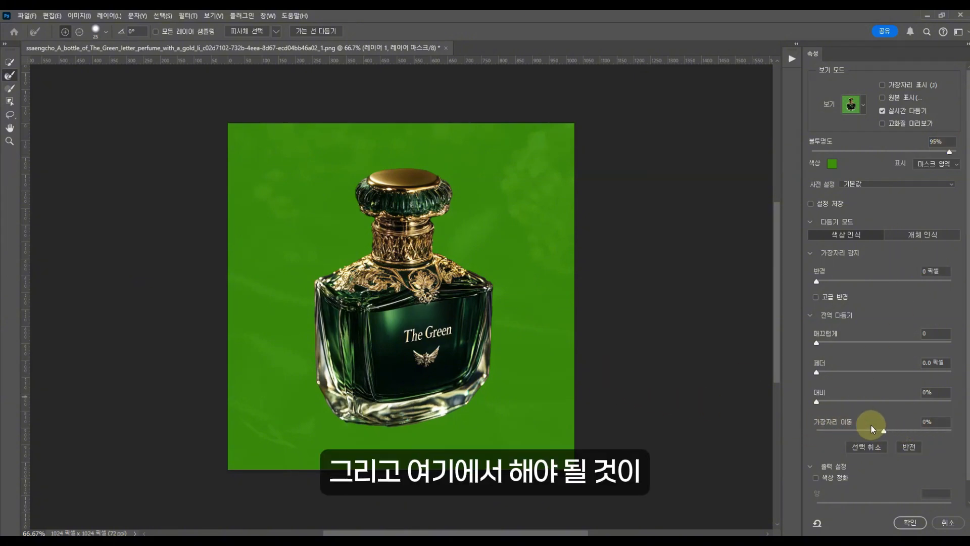
- Refine the mask with a -59% edge shift and 1.6 px feather, and output the result to 레이어 마스크
left_click_drag(882, 432, 843, 431)
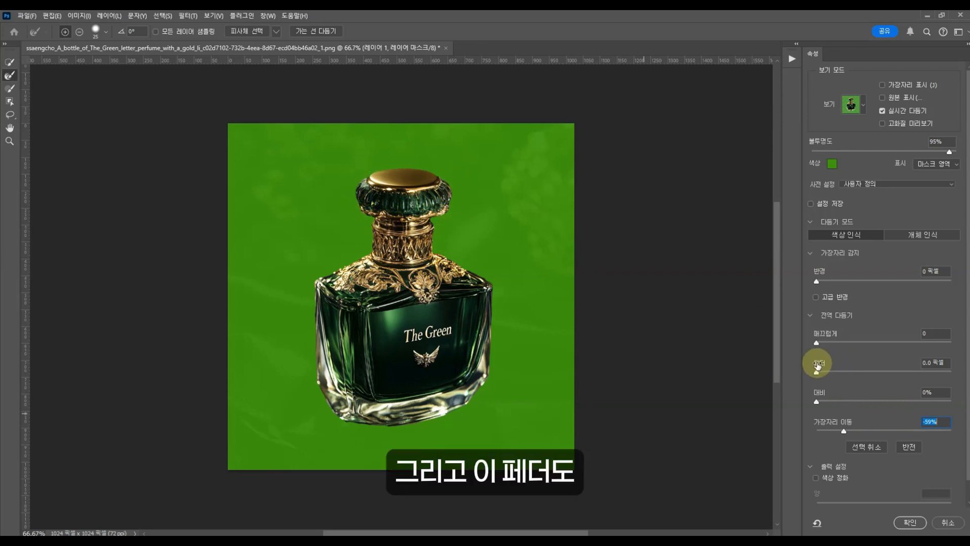
mouse_move(816, 372)
left_mouse_down()
mouse_move(841, 371)
mouse_move(830, 368)
left_mouse_up()
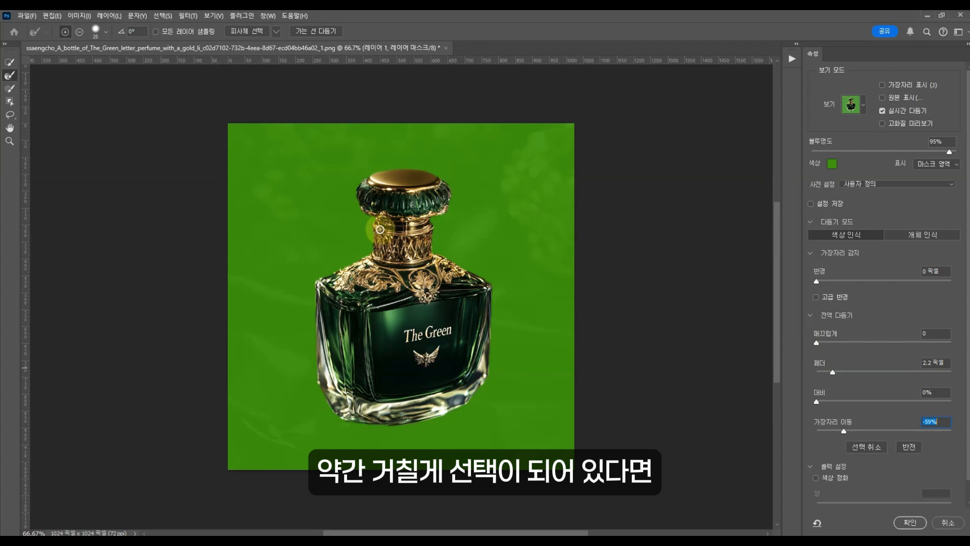
left_click_drag(817, 343, 795, 342)
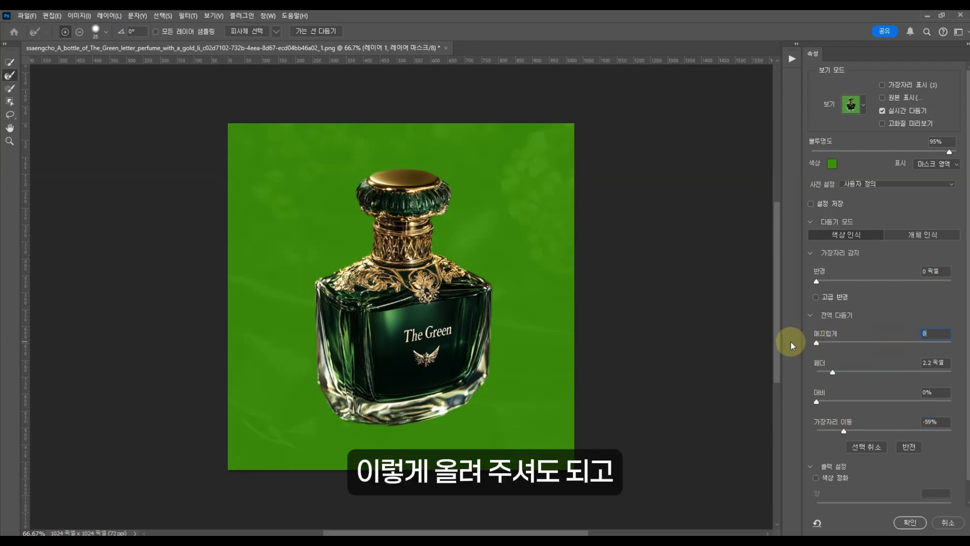
left_click_drag(833, 372, 825, 367)
scroll(879, 389, "down", 2)
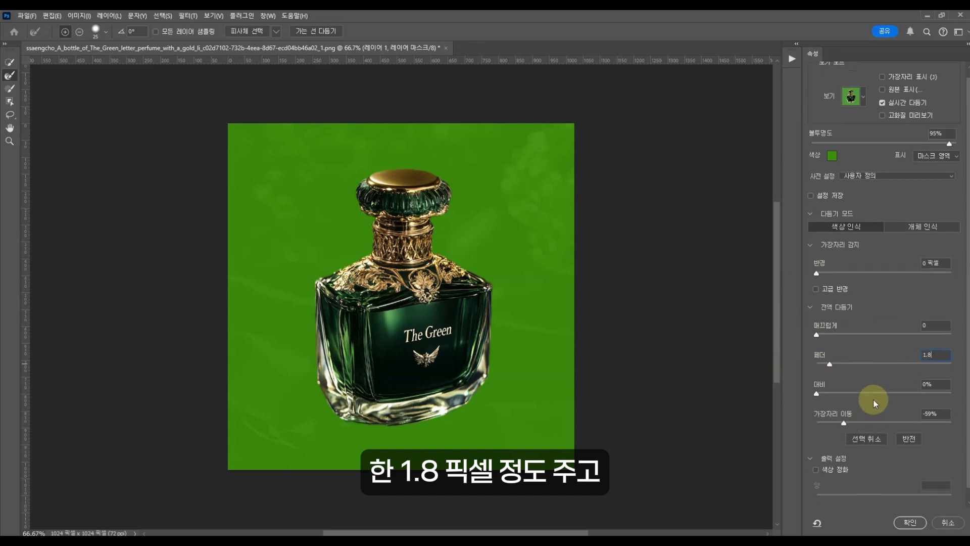
left_click(867, 496)
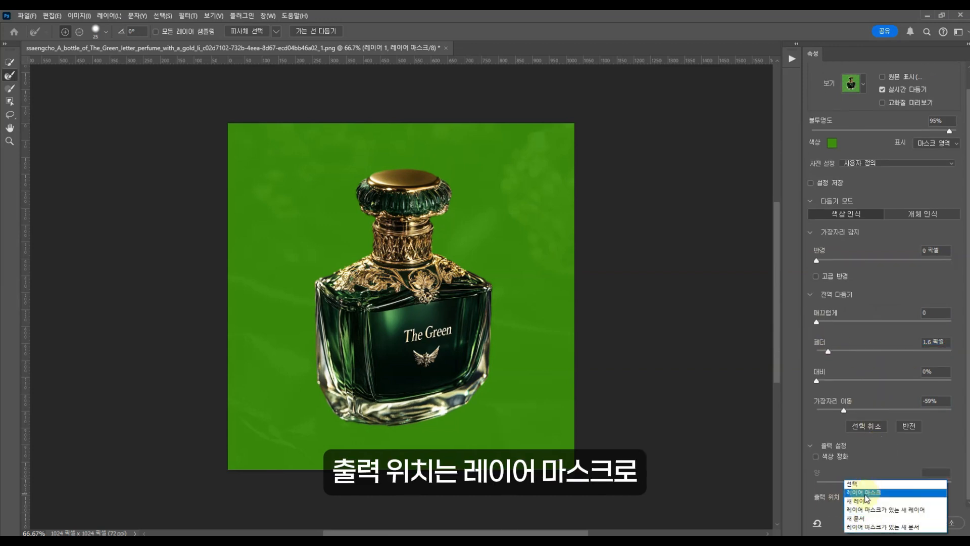
left_click(864, 493)
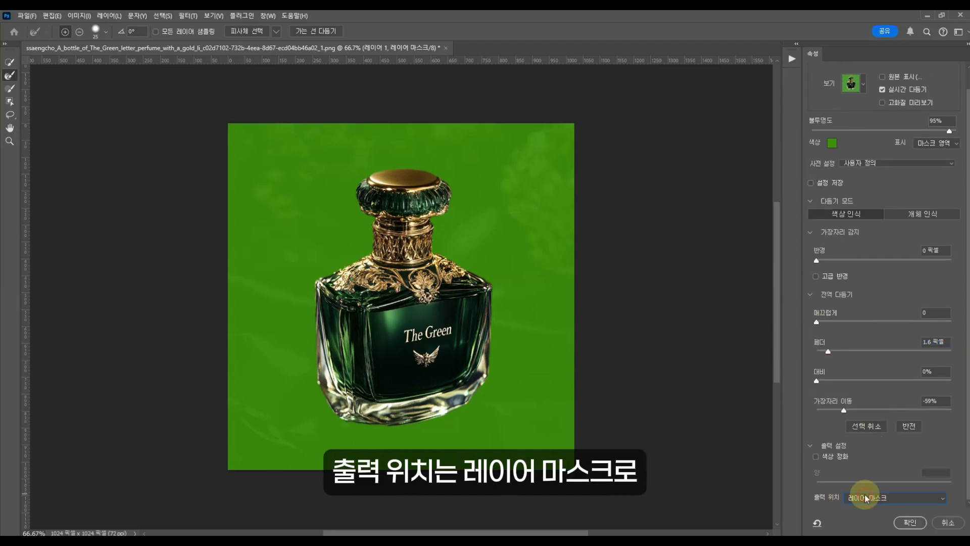
left_click(910, 522)
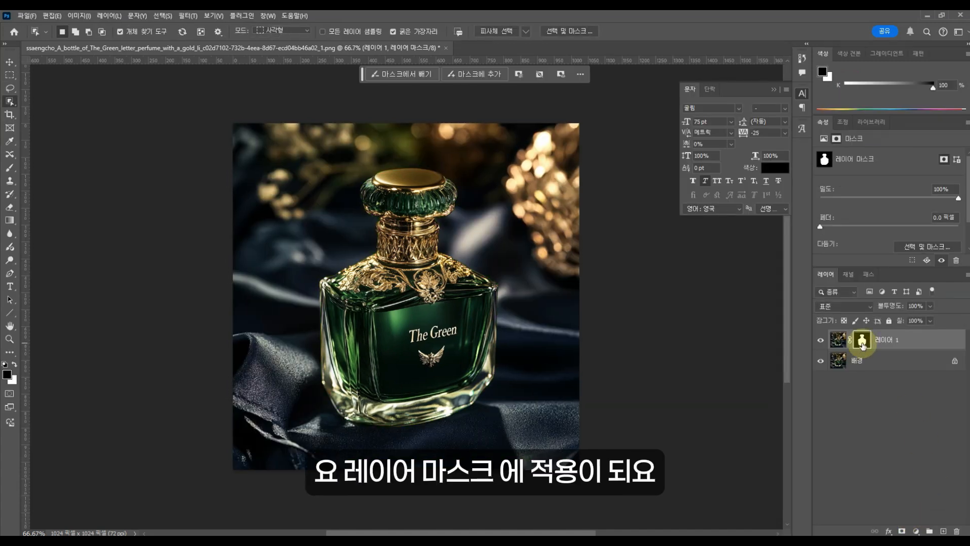
- Hide the 배경 layer, select the whole canvas, and run Generative Fill on 배경 with the prompt "돌, 나뭇잎"
left_click(820, 362)
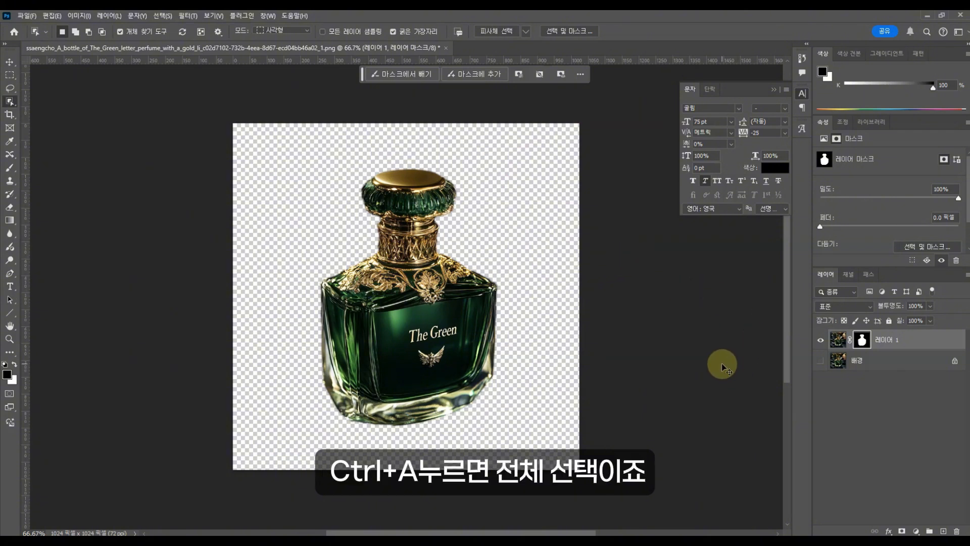
key("ctrl+a")
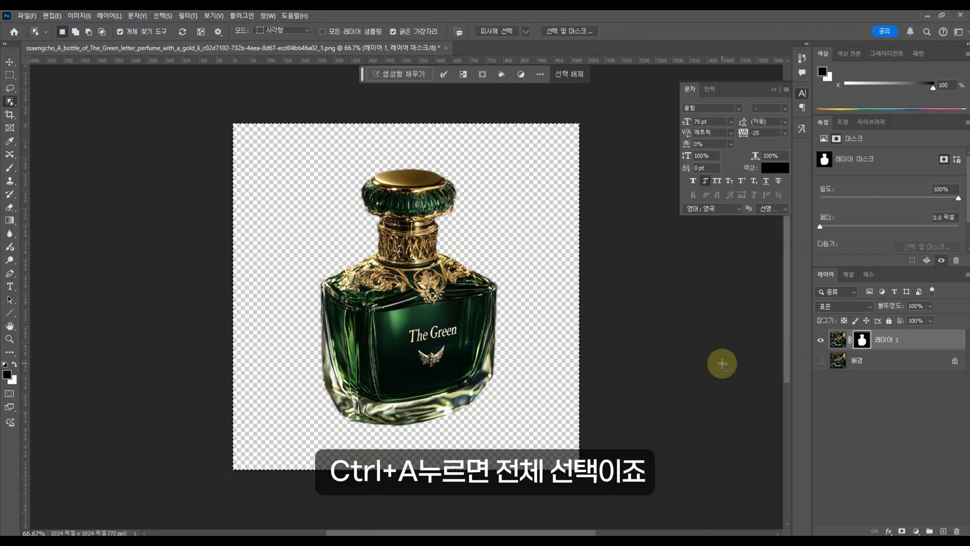
left_click(879, 360)
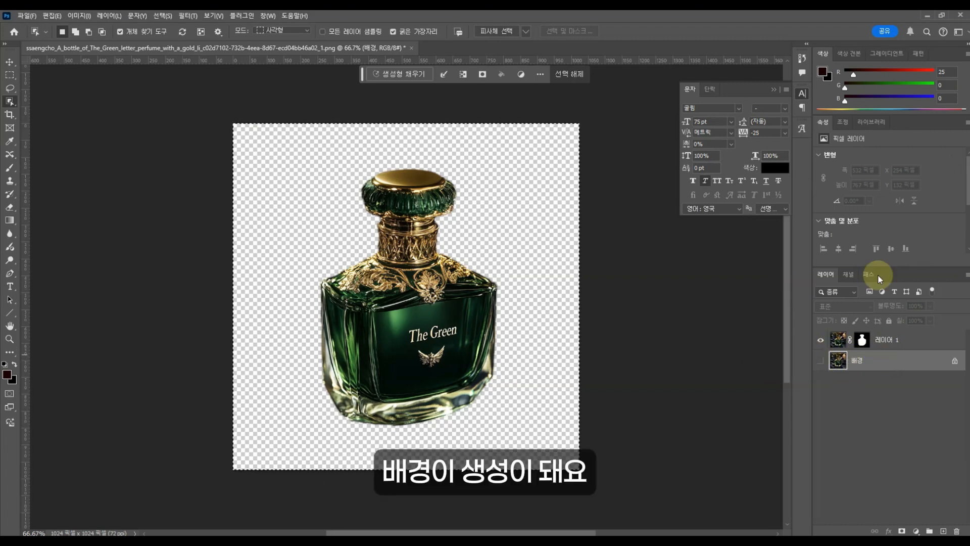
left_click(421, 76)
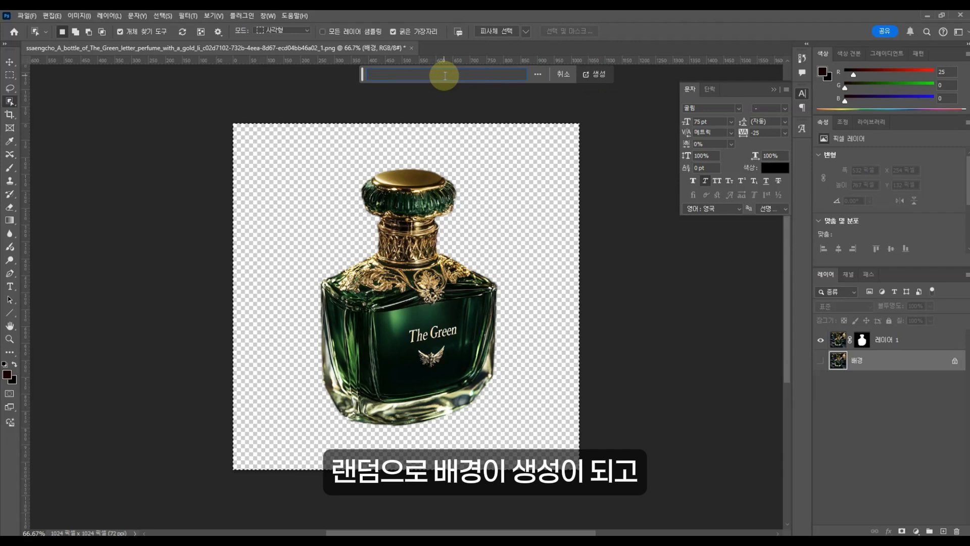
type("ㅎ")
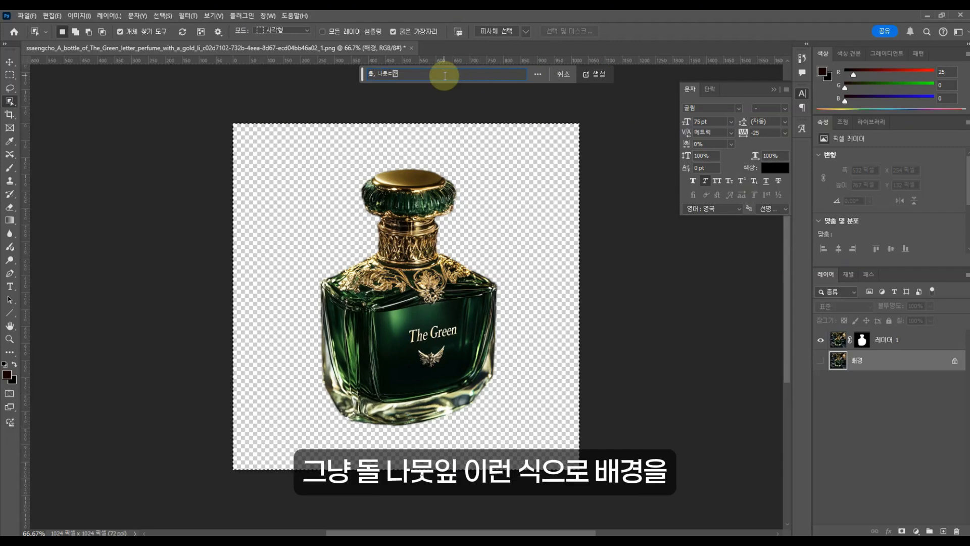
type(", 나뭇이ㅍ")
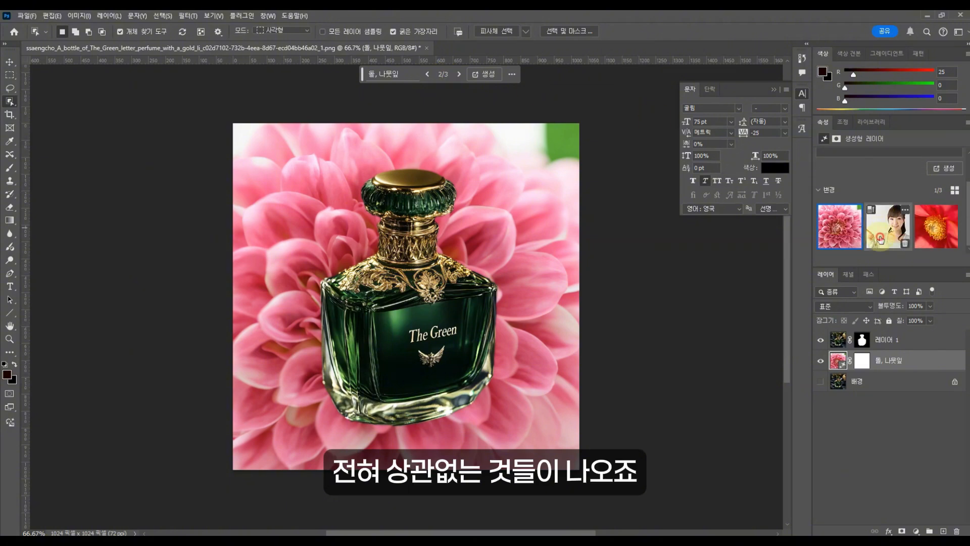
- Compare the three generated background variations behind the bottle, then hide the generated 돌, 나뭇잎 layer
left_click(927, 236)
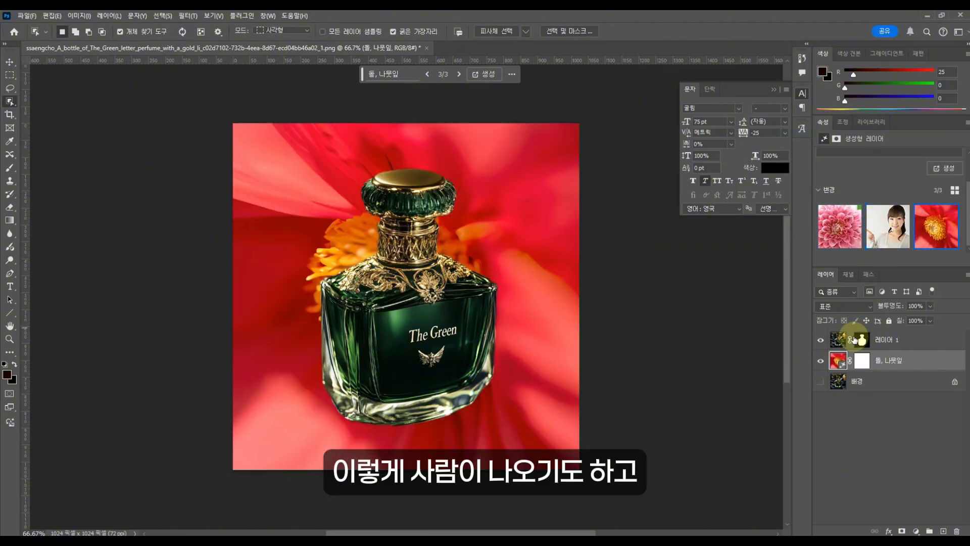
left_click(839, 226)
left_click(882, 234)
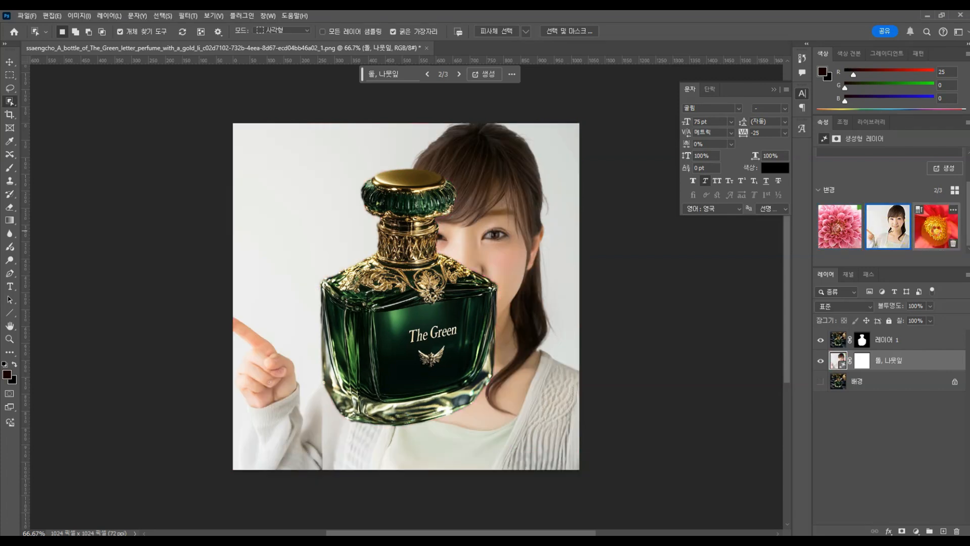
left_click(936, 234)
left_click(839, 227)
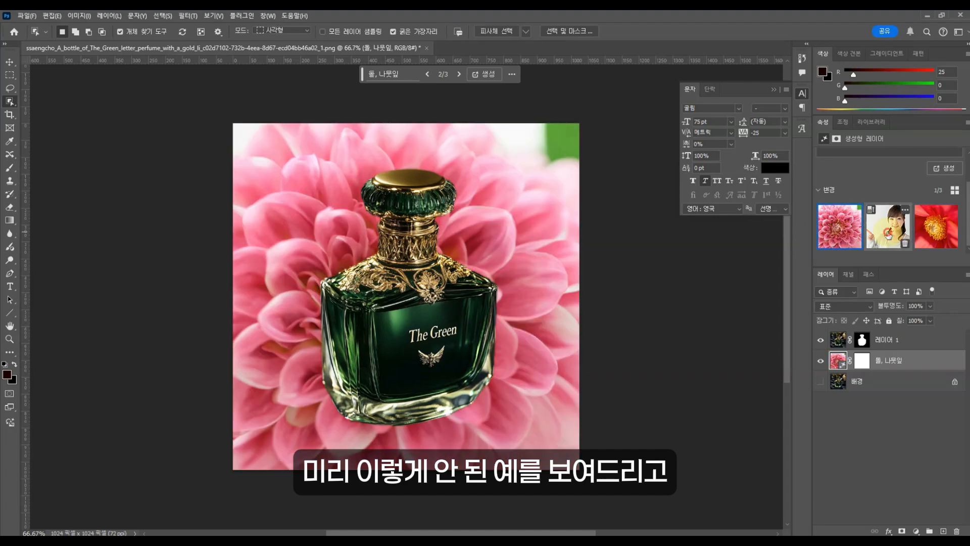
left_click(936, 228)
left_click(820, 360)
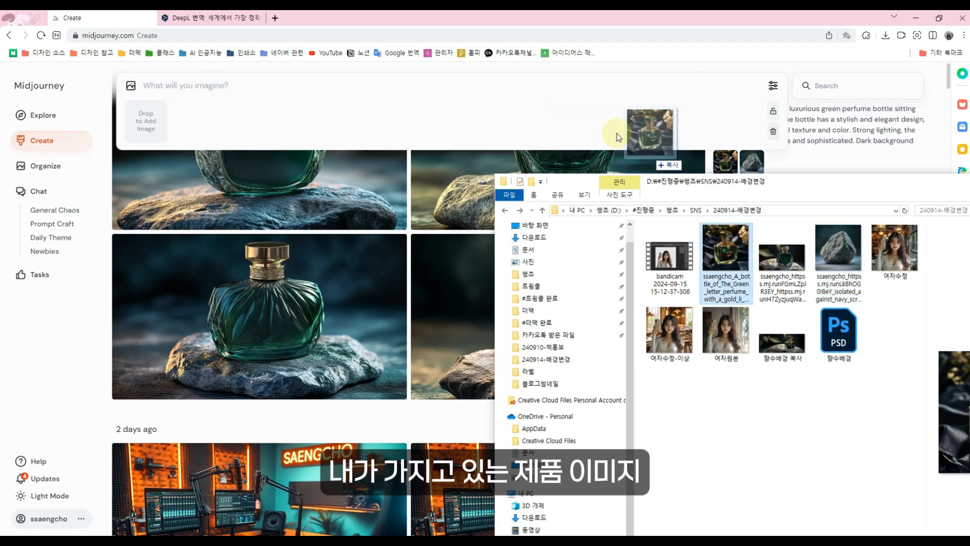
- Switch to Midjourney and add the perfume bottle photo and the rock image from the 240914-배경변경 folder as prompt images
left_click_drag(651, 154, 195, 119)
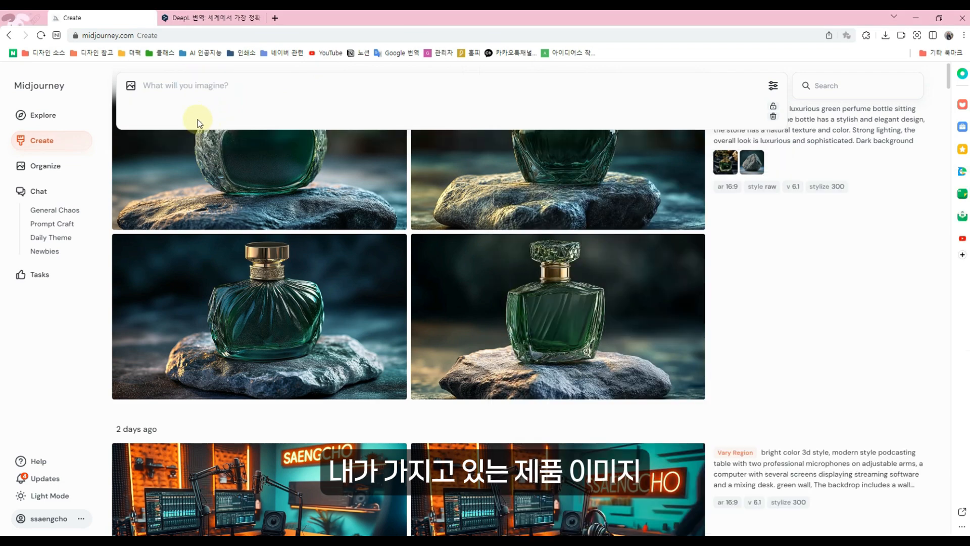
key("alt+Tab")
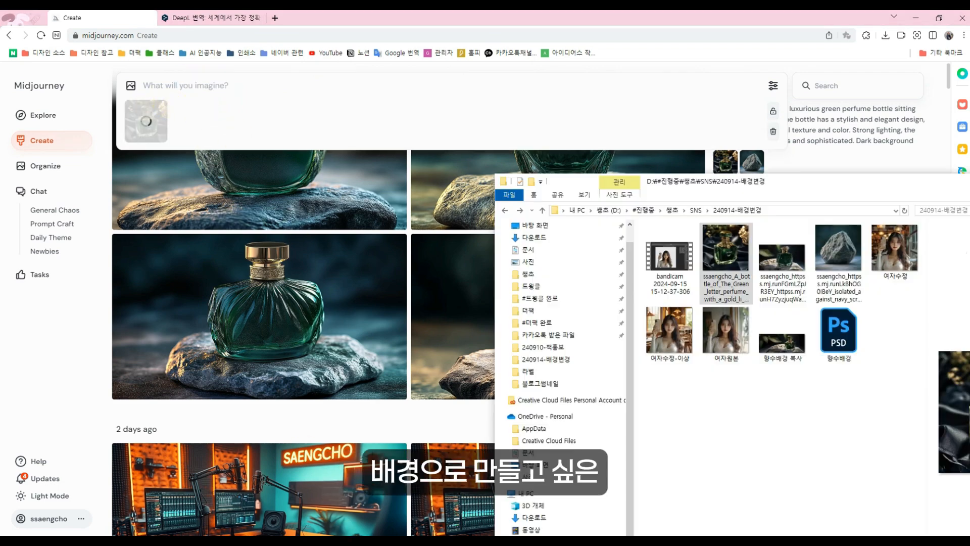
left_click_drag(819, 210, 692, 216)
left_click_drag(692, 273, 195, 121)
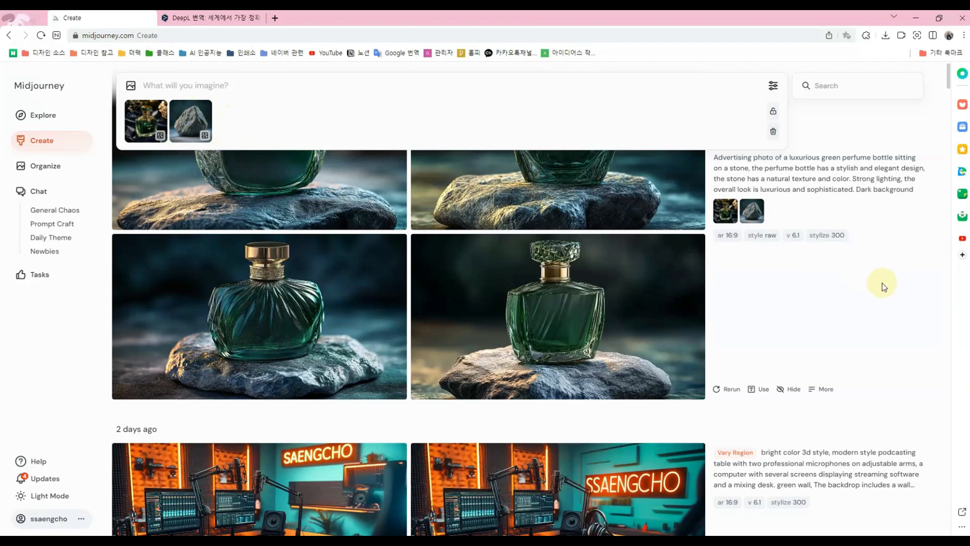
mouse_move(202, 117)
mouse_move(141, 119)
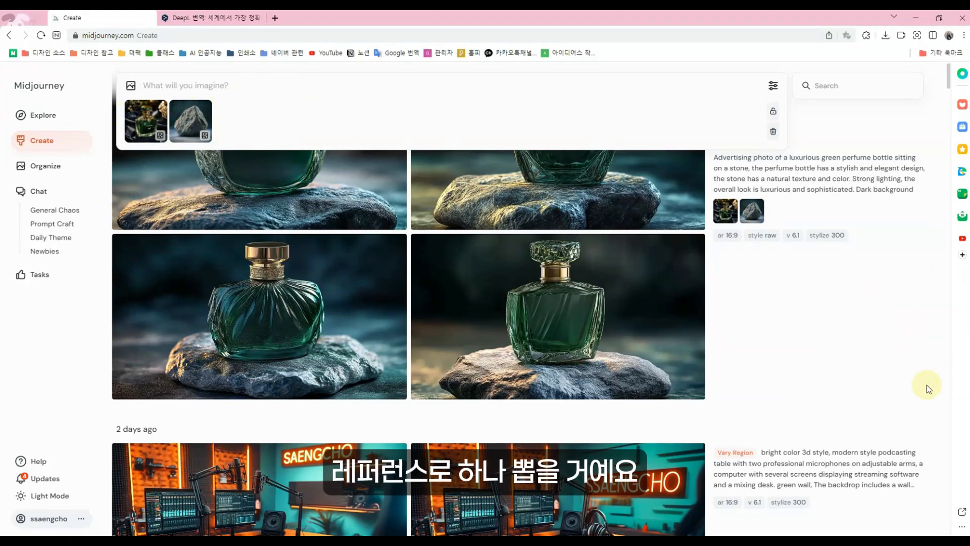
- Switch to DeepL and translate "거친 돌 위에 올려진 녹색 향수, 어두운 배경, 흐릿하게 보이는 나뭇잎이 바람에 흔들리고 있다" into English
left_click(174, 18)
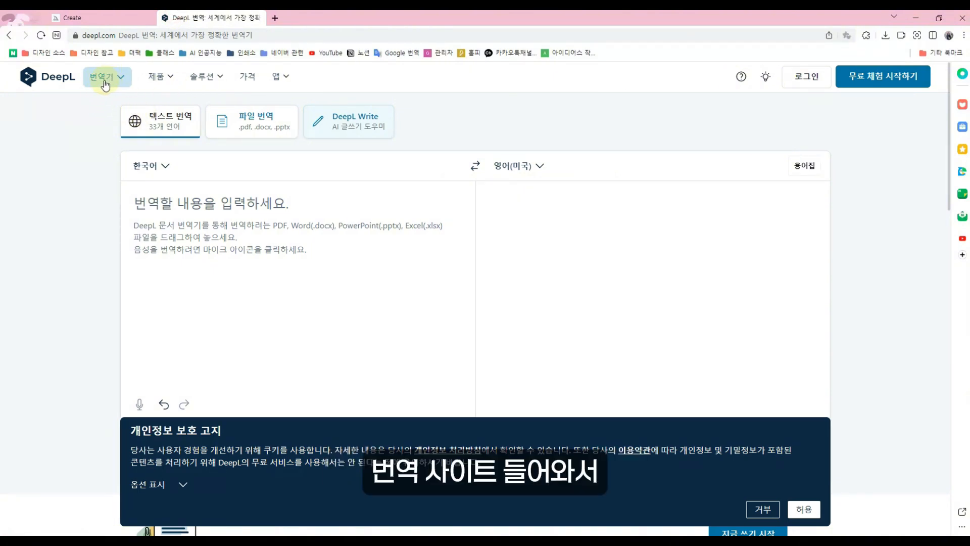
left_click(162, 190)
type("거친 돌")
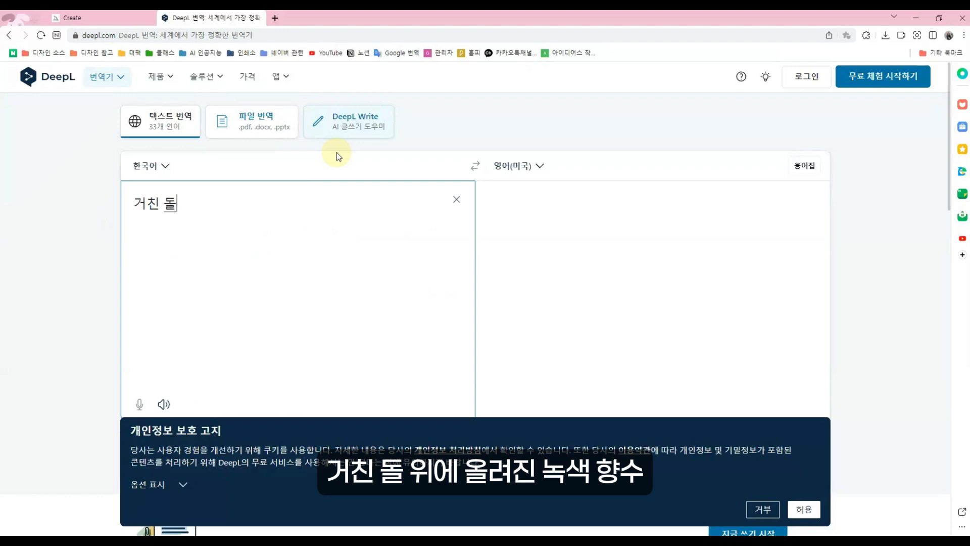
type(" 위에 올려진 녹색 ㅎ")
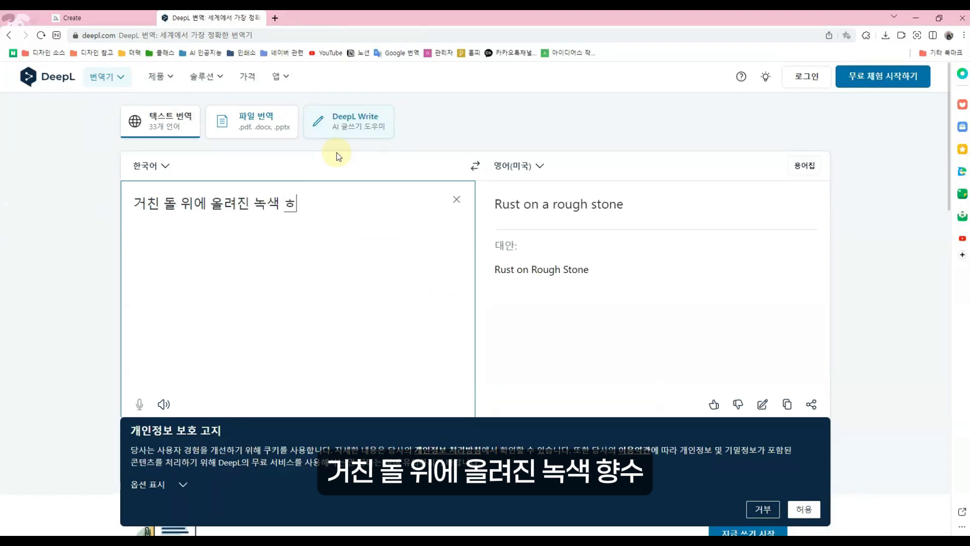
key("BackSpace")
type("향수, 어두운 배경, 흘")
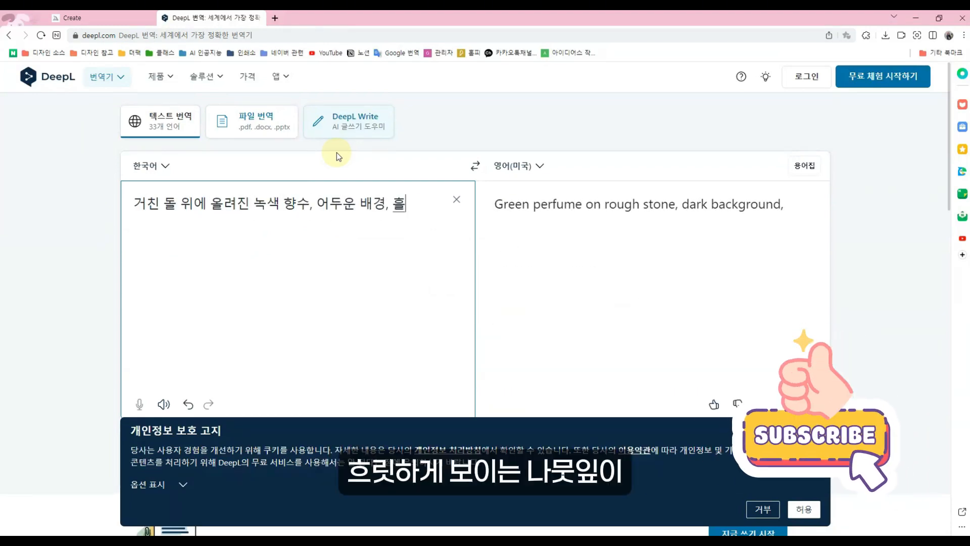
key("BackSpace")
type("흐릿하게 보이는 나뭇ㅇ")
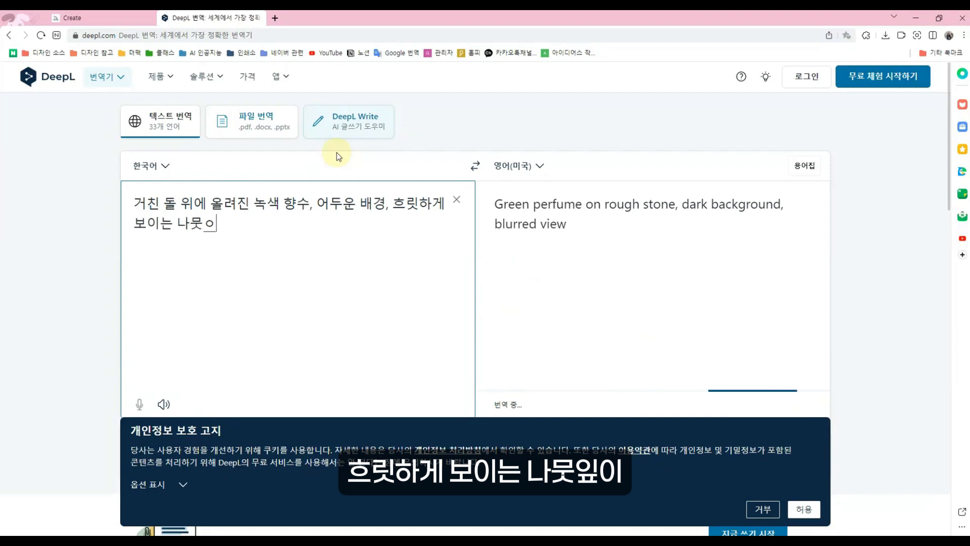
key("BackSpace")
type("잎이 바람에 흔들리고")
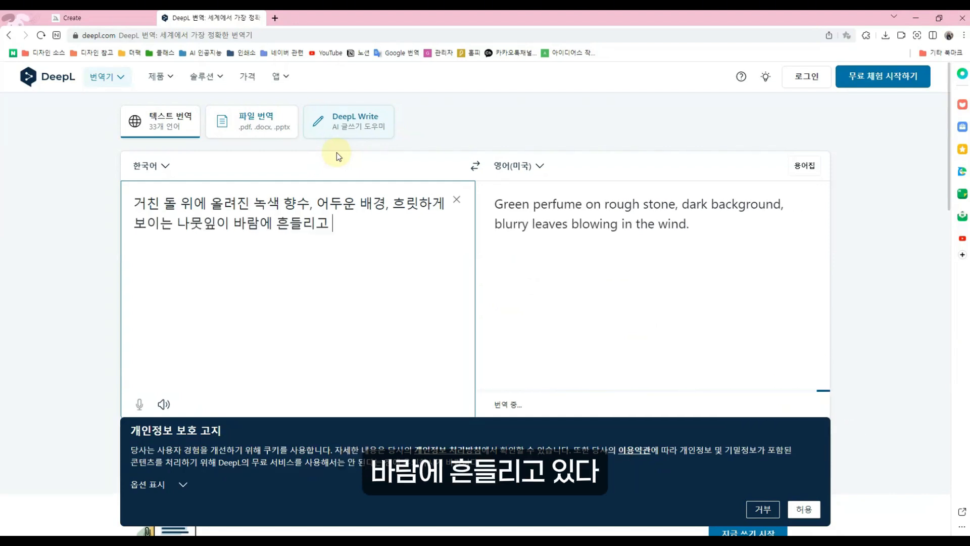
type(" 있다")
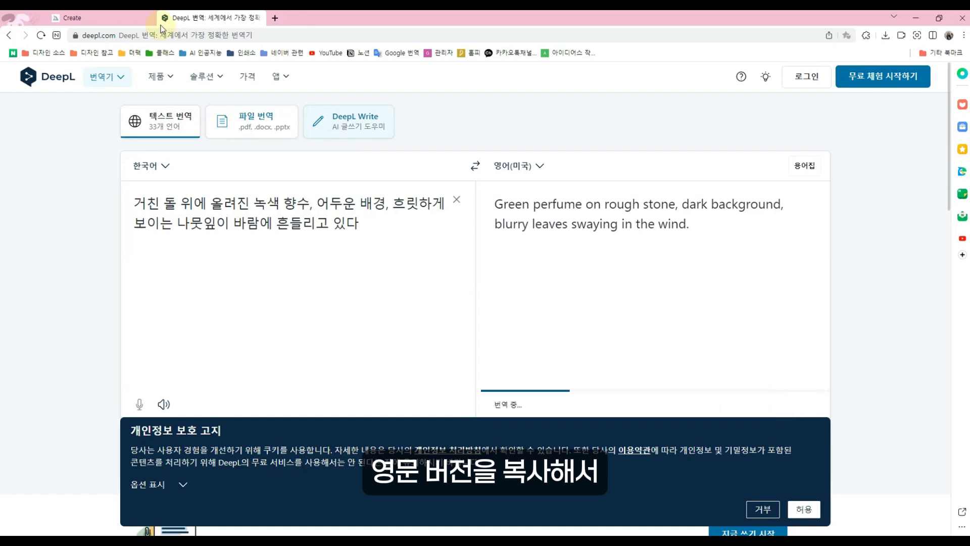
- Copy the English translation and paste it into the Midjourney prompt alongside the two reference images
left_click(785, 405)
left_click(96, 17)
left_click(242, 88)
key("ctrl+v")
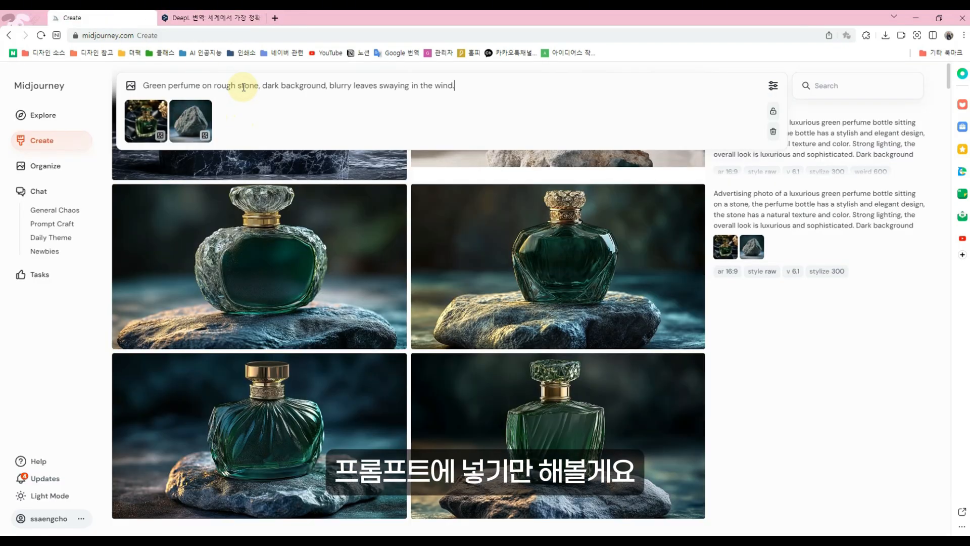
- Review the generation settings (16:9 landscape, Raw mode, version 6.1) and generate images from the translated prompt and both reference images
left_click(773, 86)
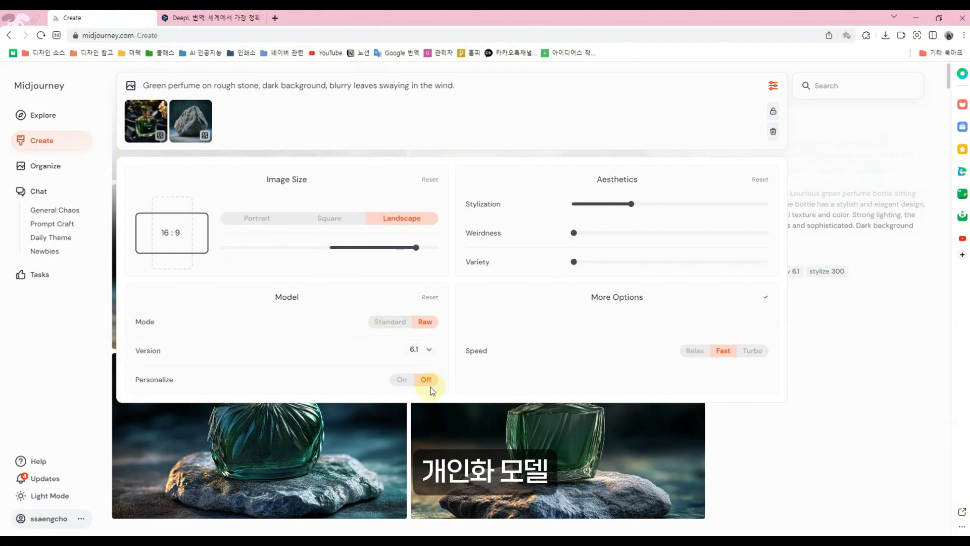
mouse_move(631, 211)
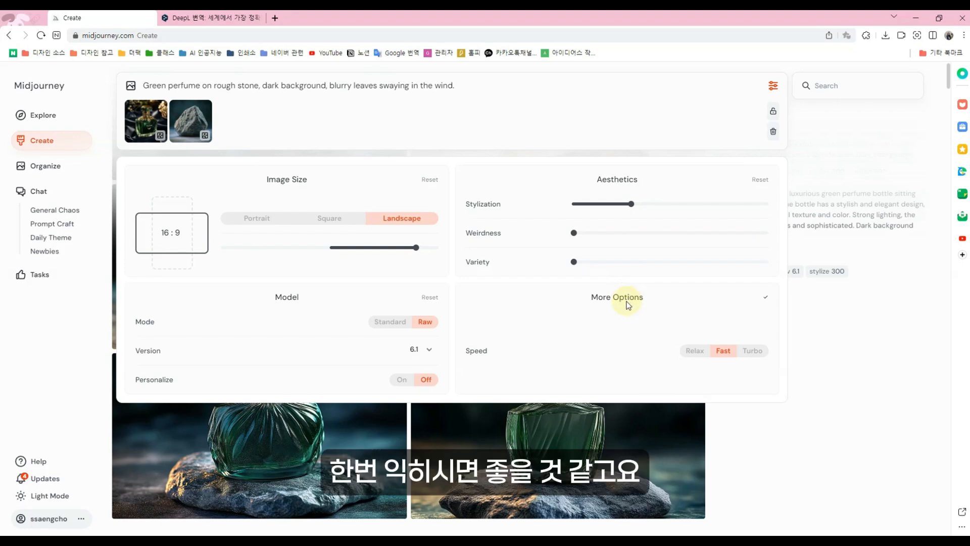
key("Return")
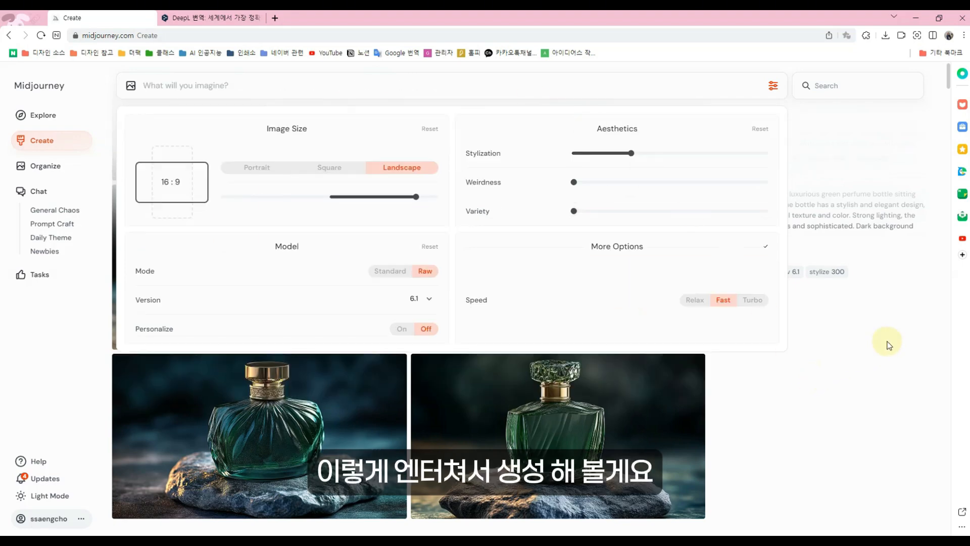
left_click(888, 345)
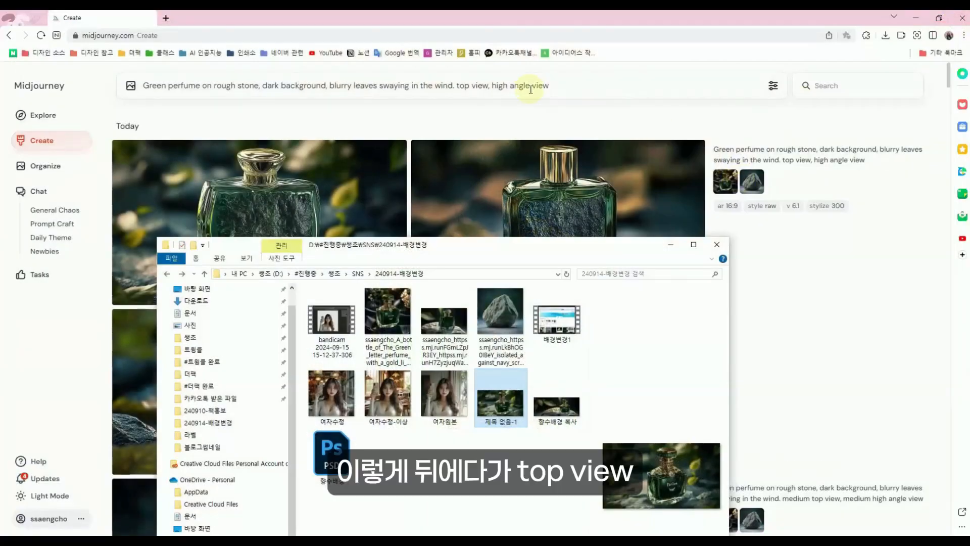
- Generate another image set from the perfume prompt ending in "top view, high angle view", attaching the perfume bottle and rock reference images
left_click(461, 96)
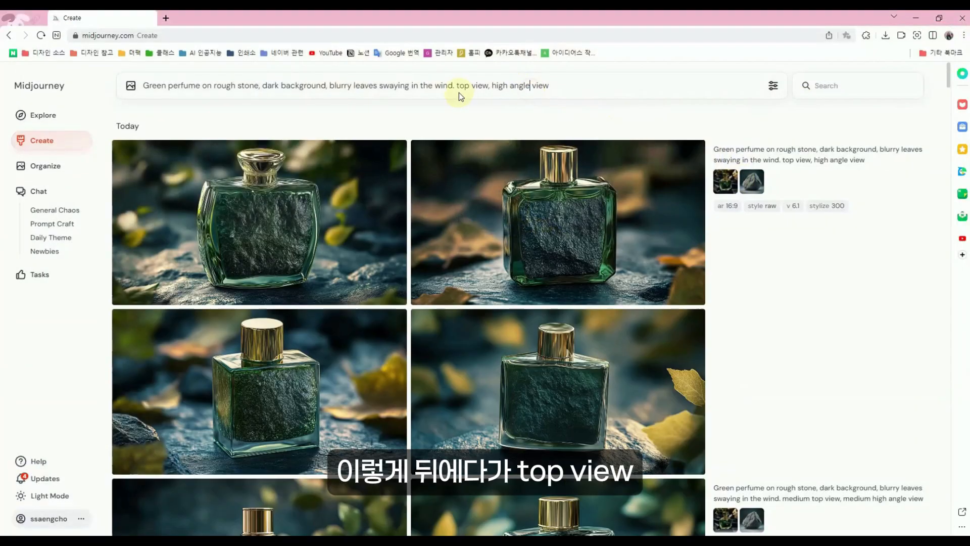
left_click_drag(455, 84, 544, 86)
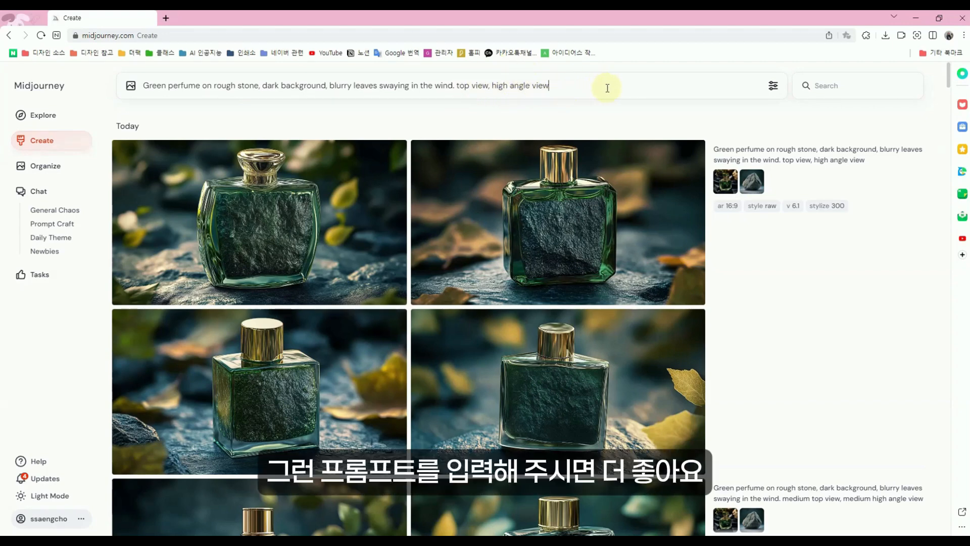
left_click(725, 181)
left_click(751, 181)
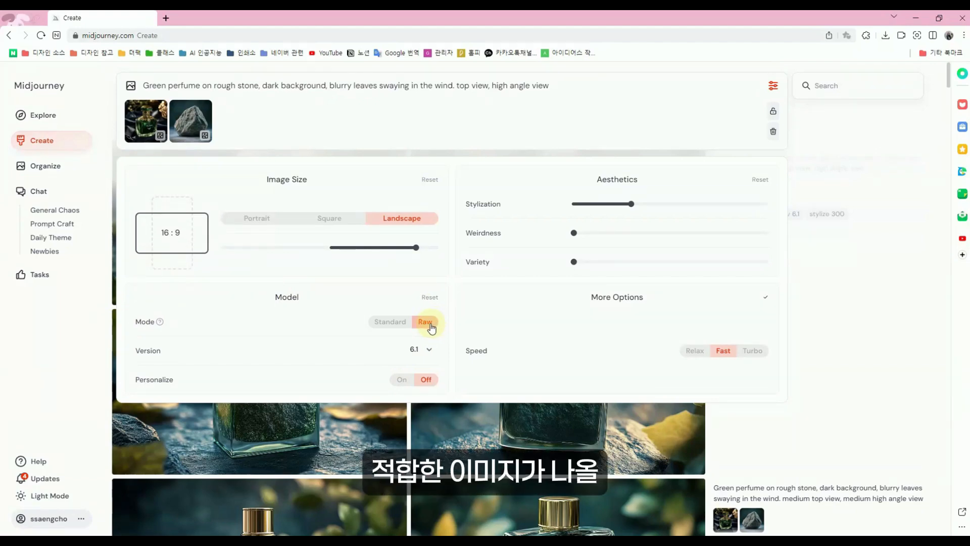
left_click(571, 86)
key("Return")
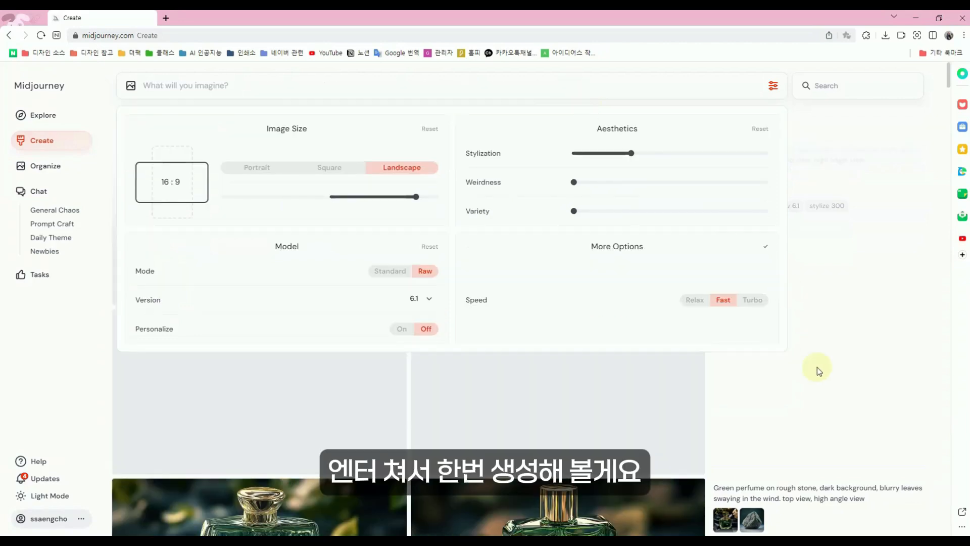
left_click(839, 373)
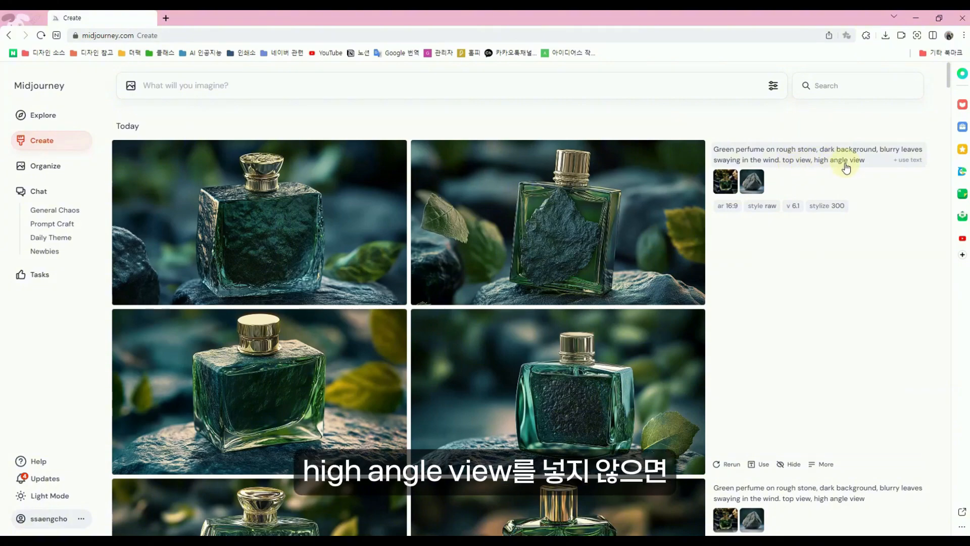
- Compare the generated batches, then open the newest batch's angled block-shaped bottle with the plain gold cap and copy that image
scroll(695, 271, "down", 10)
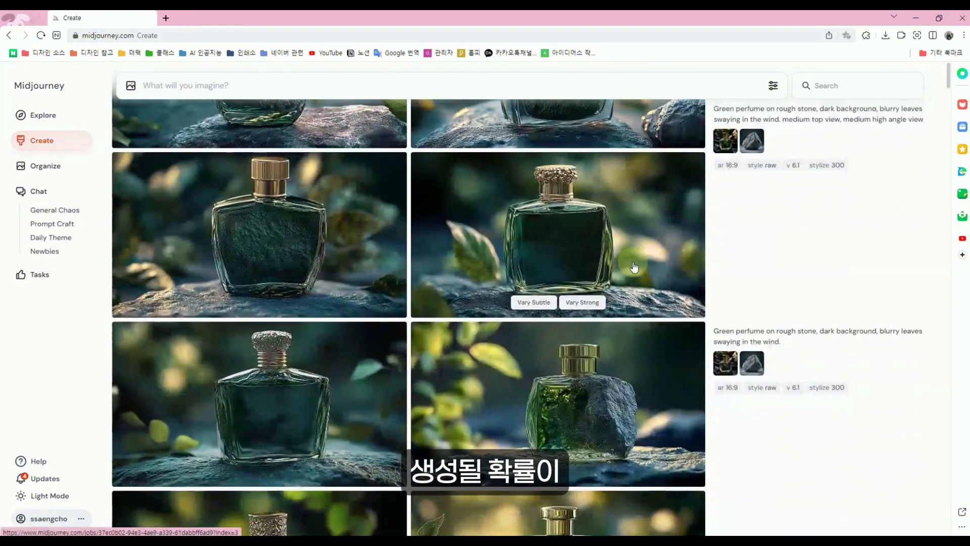
scroll(634, 267, "up", 2)
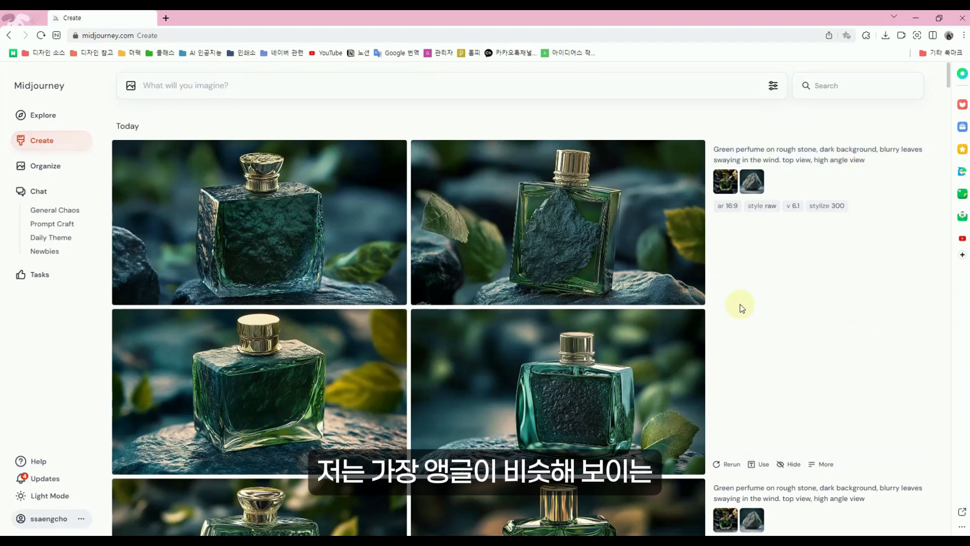
left_click(268, 388)
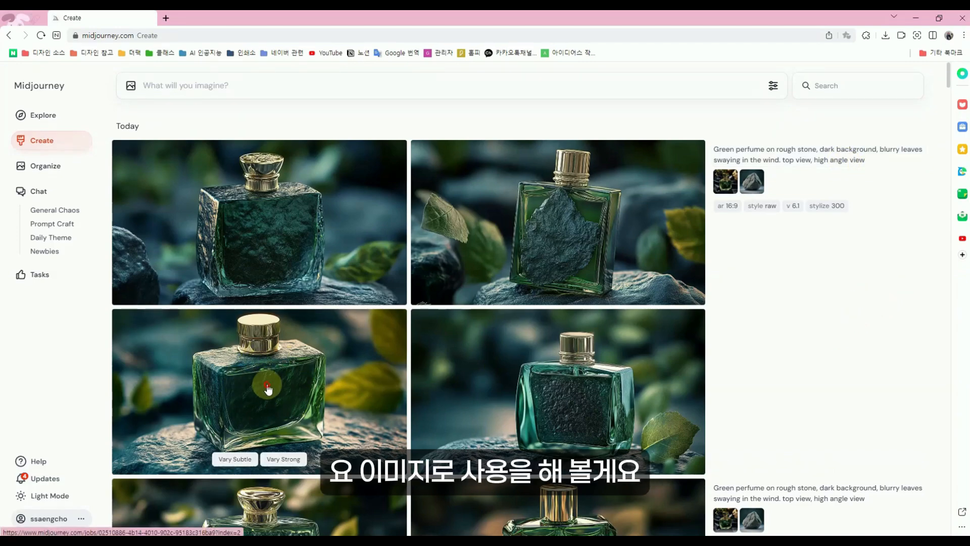
right_click(506, 292)
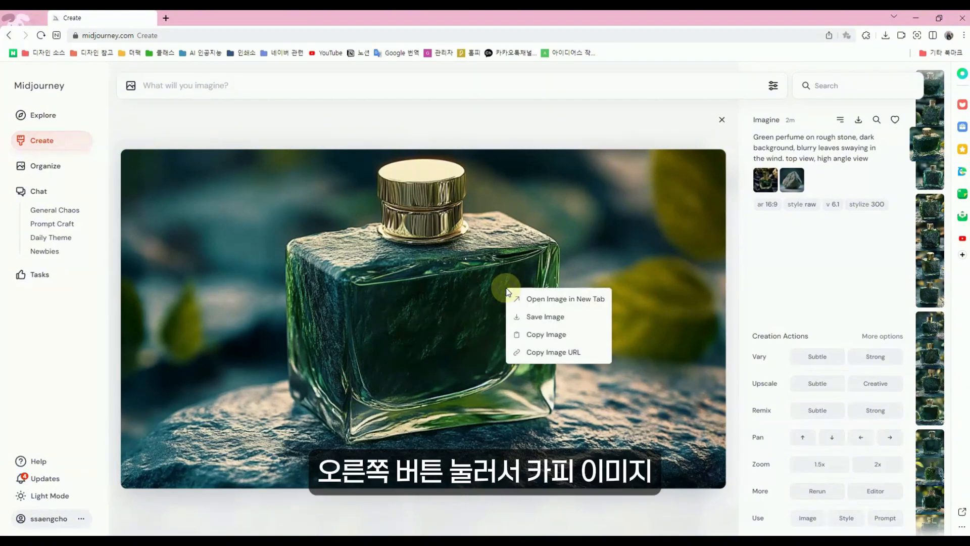
left_click(563, 335)
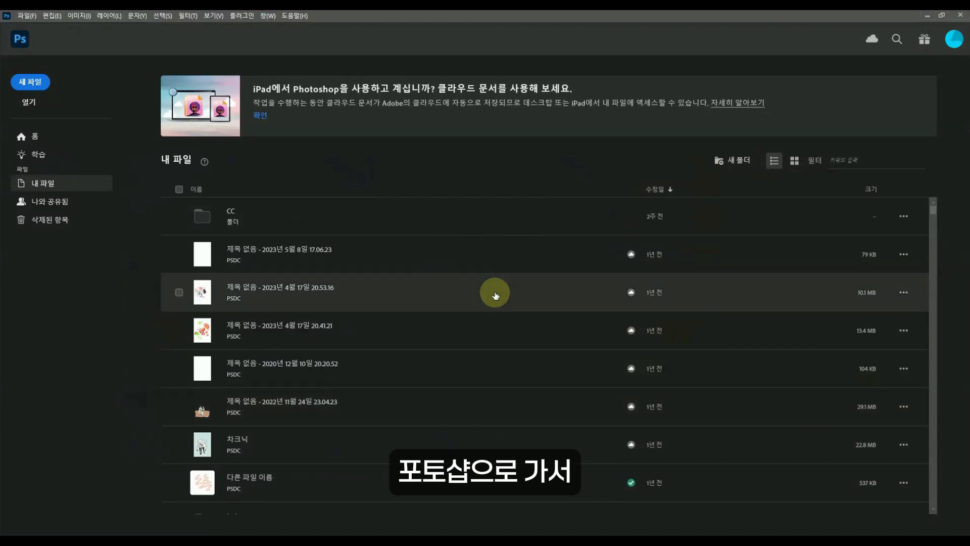
- Switch to Photoshop, create a 1456 x 816 pixel document from the clipboard preset and paste the copied Midjourney image
key("ctrl+n")
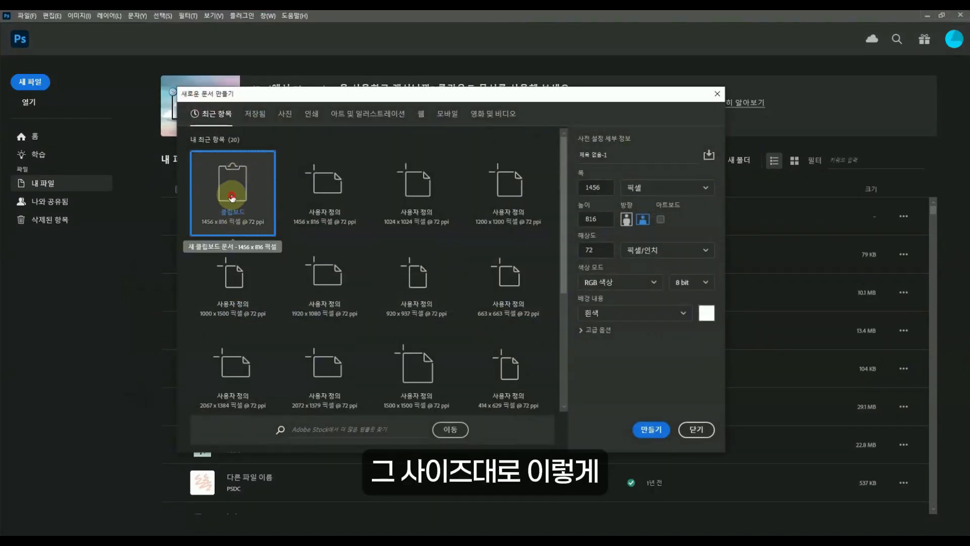
double_click(232, 197)
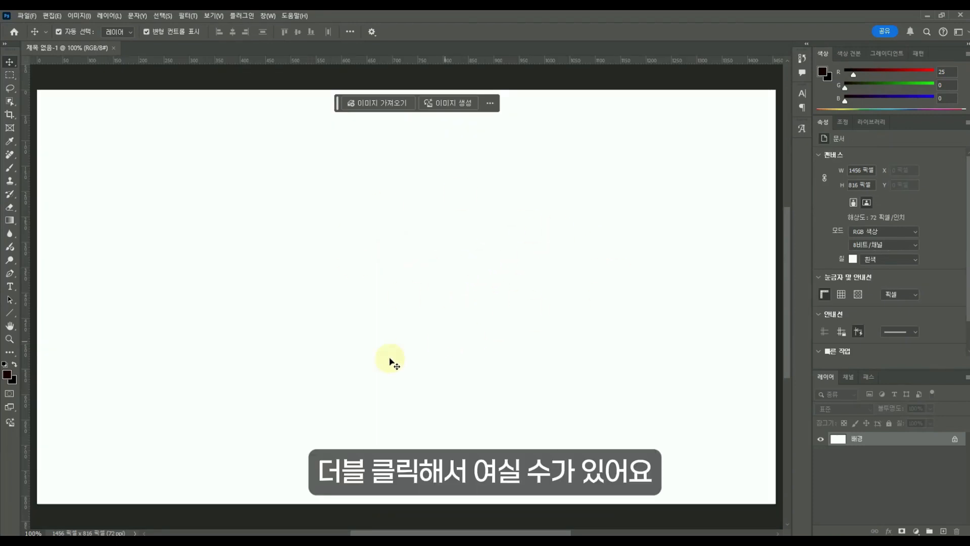
scroll(384, 404, "down", 1)
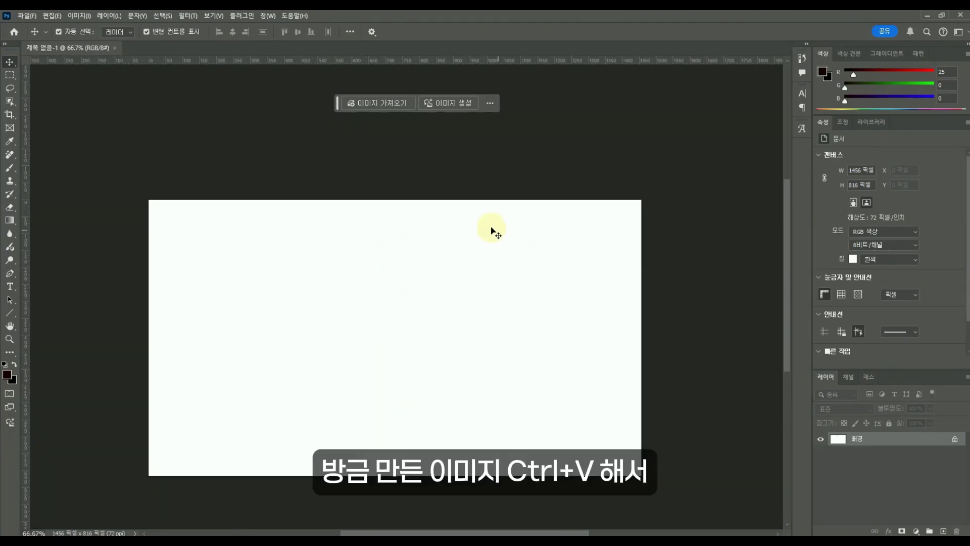
key("ctrl+v")
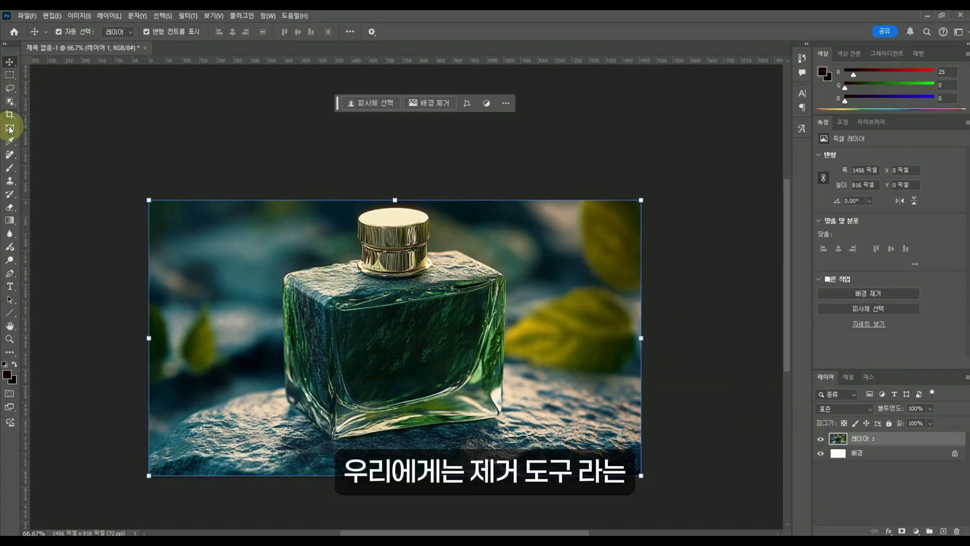
- Erase the generated perfume bottle from the rock scene with the Remove tool and clean up unnatural areas on the stone
left_click(10, 155)
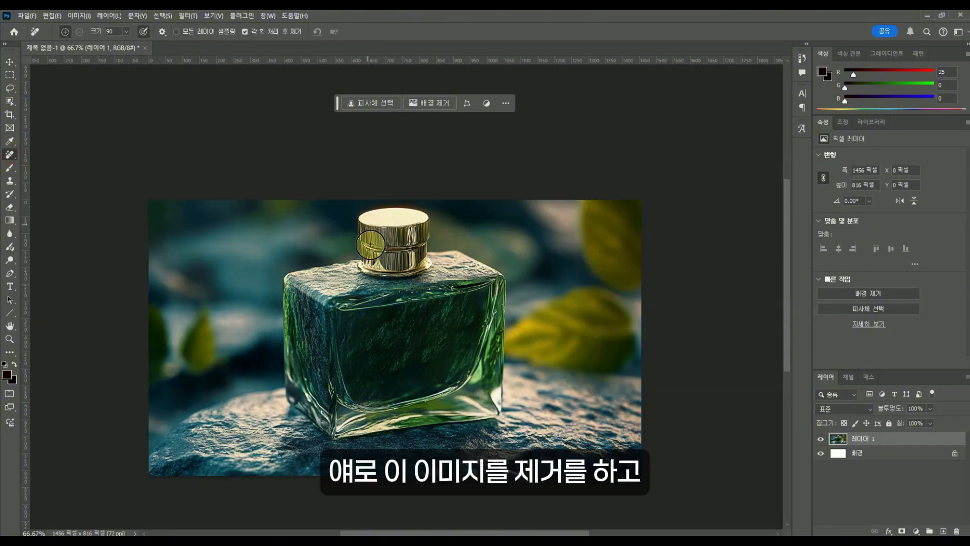
mouse_move(370, 245)
left_mouse_down()
mouse_move(312, 415)
mouse_move(331, 433)
mouse_move(461, 421)
mouse_move(496, 409)
mouse_move(496, 361)
mouse_move(432, 273)
left_mouse_up()
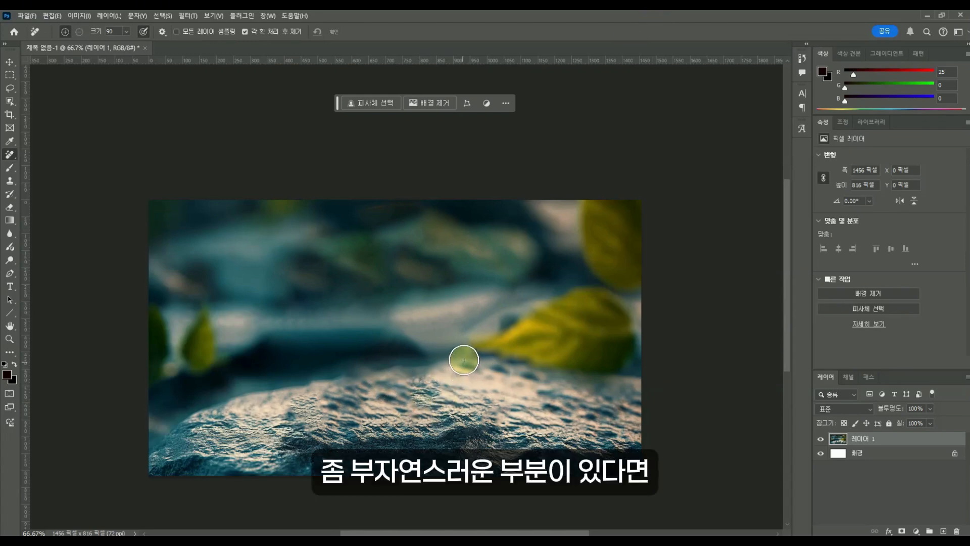
left_click_drag(333, 381, 457, 369)
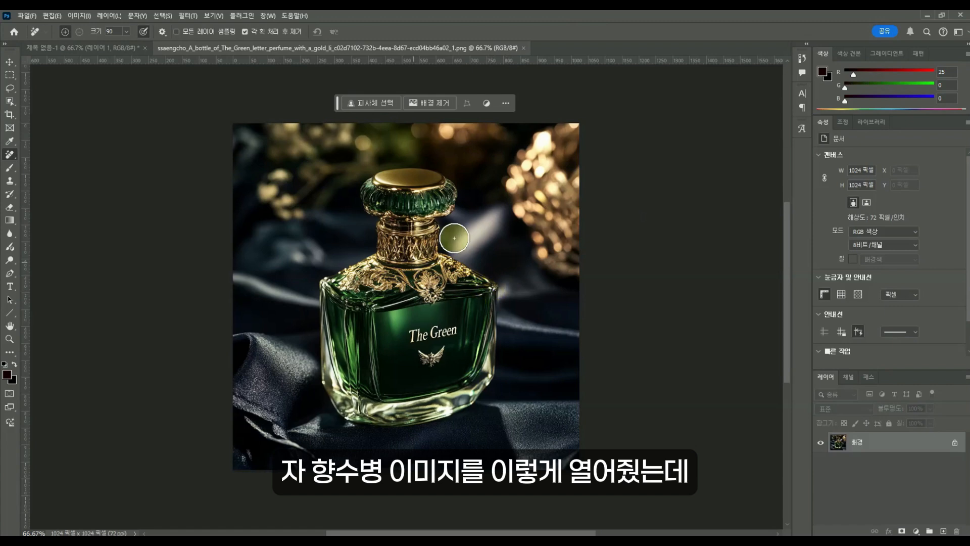
- Select The Green perfume bottle in its original photo with the Object Selection tool, copy it and paste it into the rock background document
left_click(11, 102)
left_click_drag(298, 152, 511, 436)
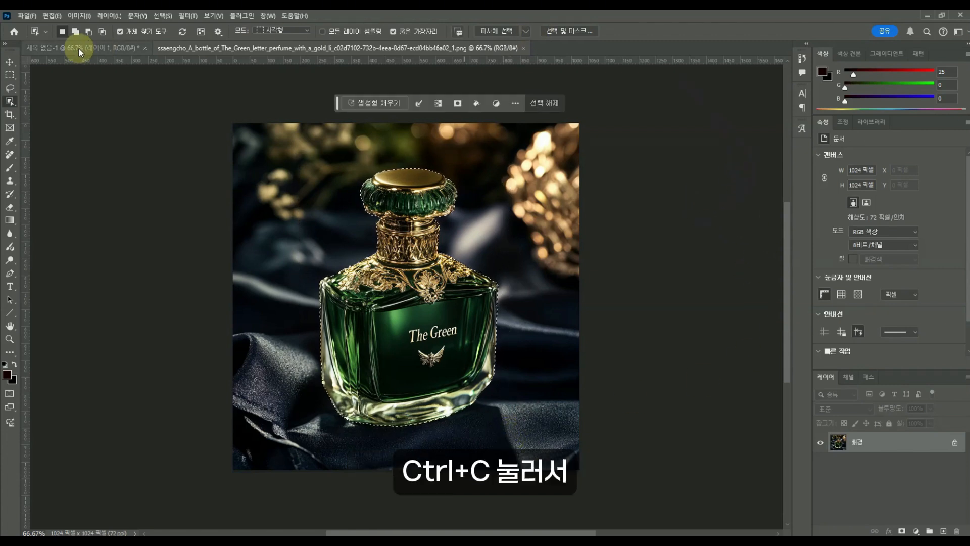
left_click(96, 49)
key("ctrl+v")
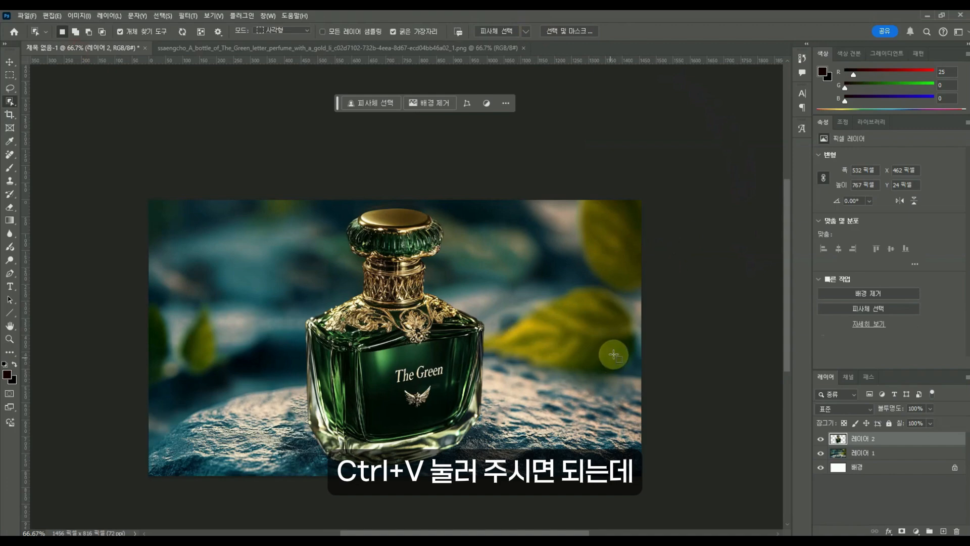
- Inspect how the pasted bottle's edges and glass base blend with the rock background
key("v")
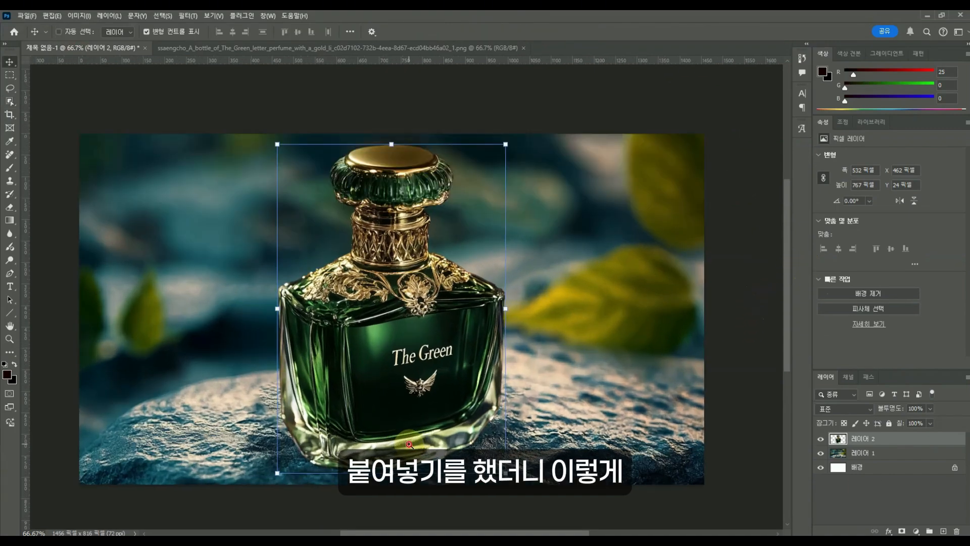
scroll(432, 512, "up", 2)
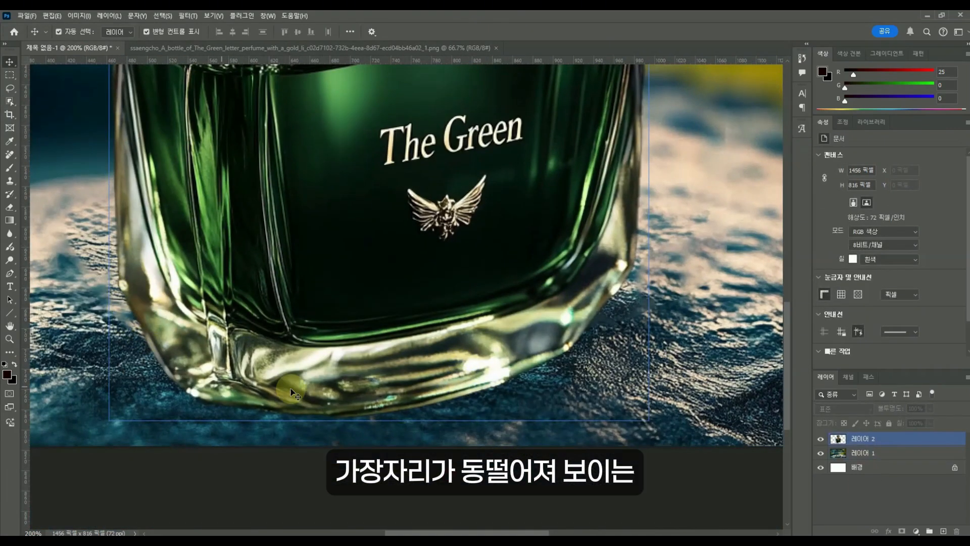
scroll(500, 283, "down", 2)
left_click_drag(511, 312, 480, 369)
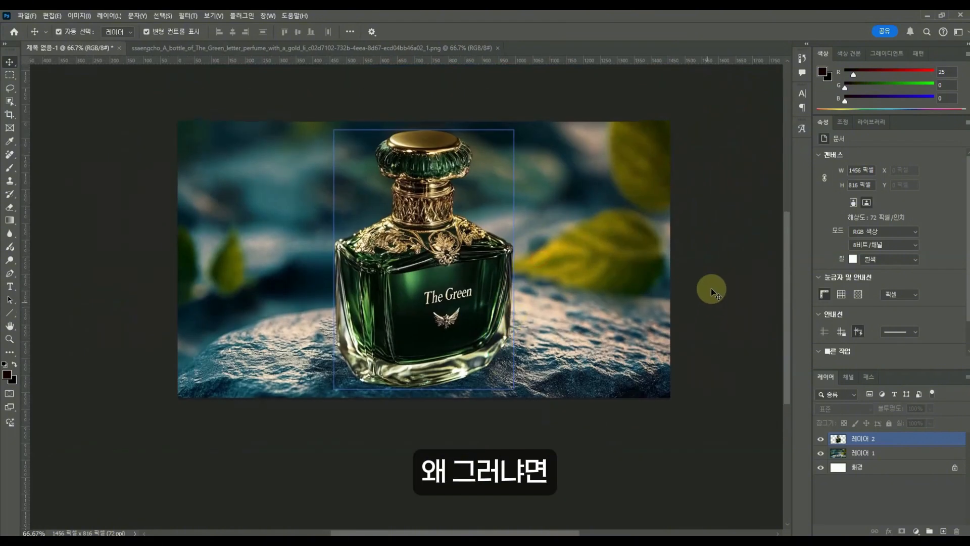
left_click(508, 363)
left_click(465, 293)
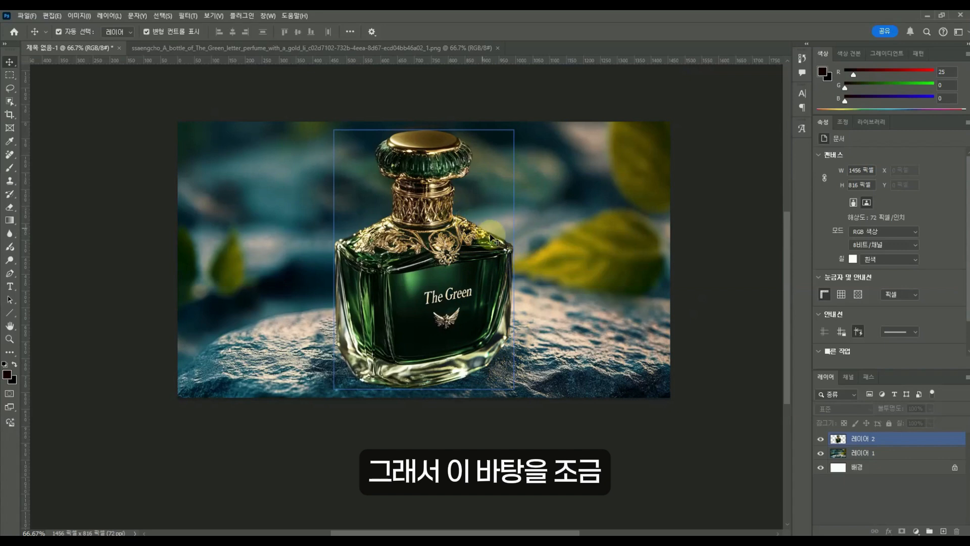
left_click(427, 333)
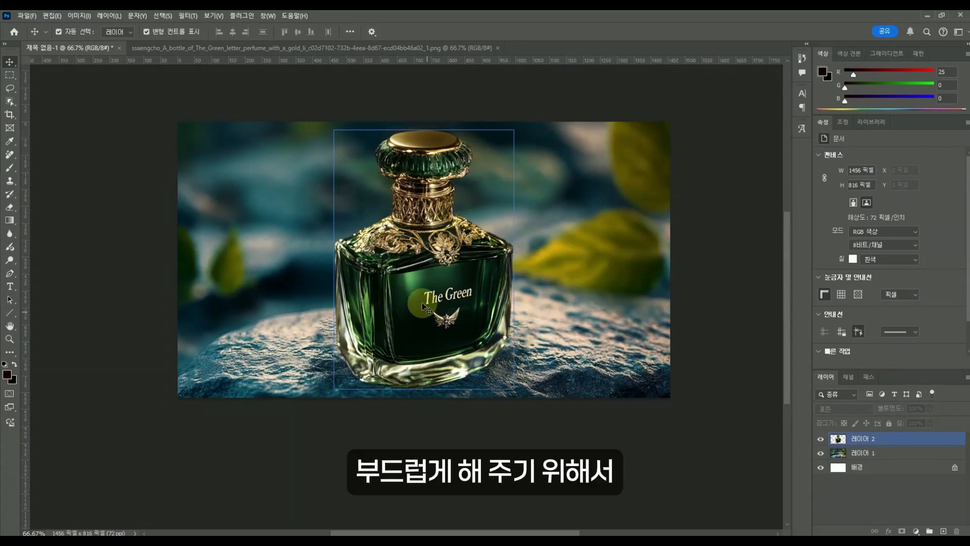
- Return to the original bottle photo and contract the bottle selection by 2 pixels
left_click(377, 50)
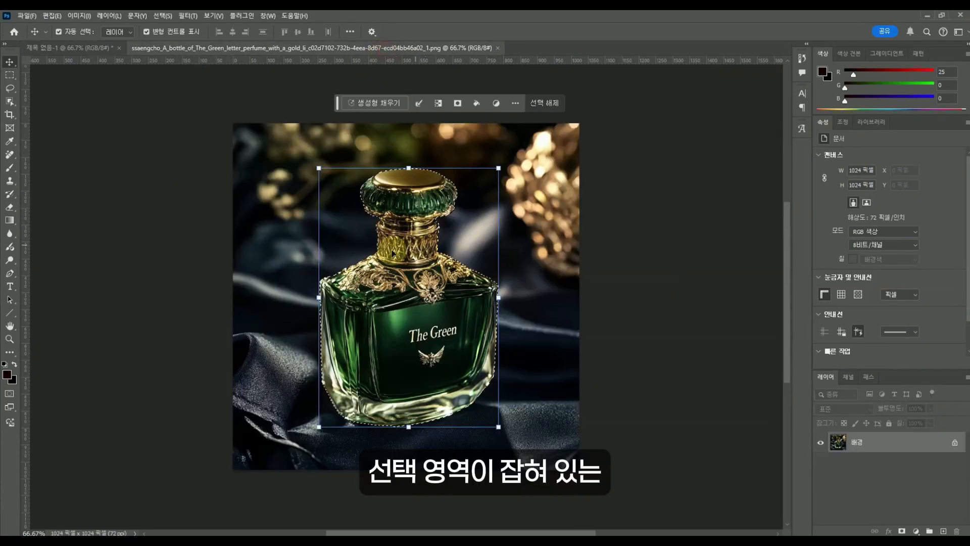
left_click(420, 121)
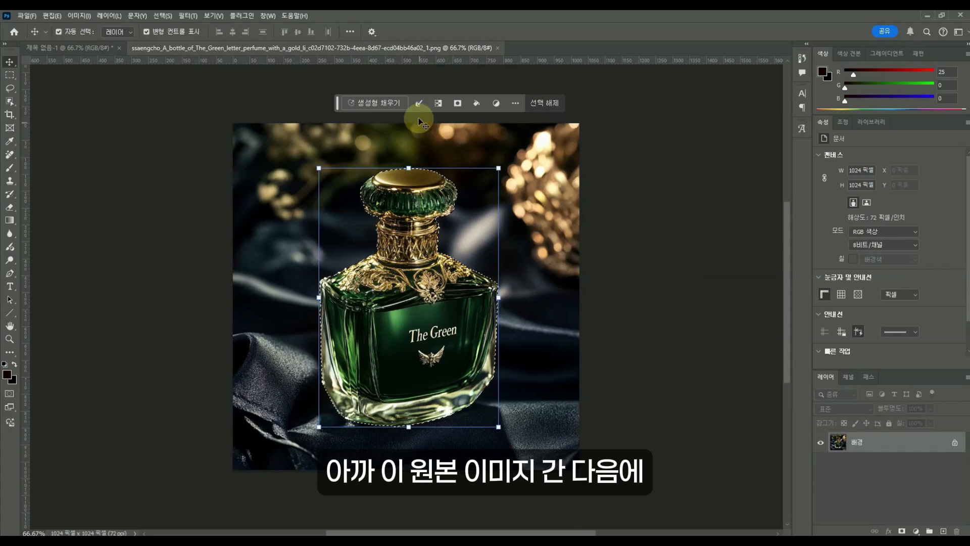
left_click(419, 103)
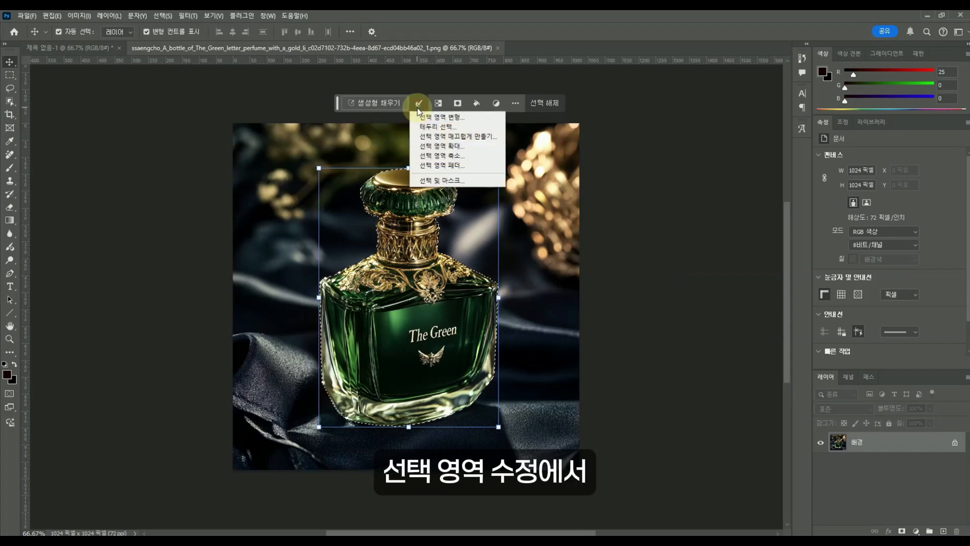
left_click(424, 156)
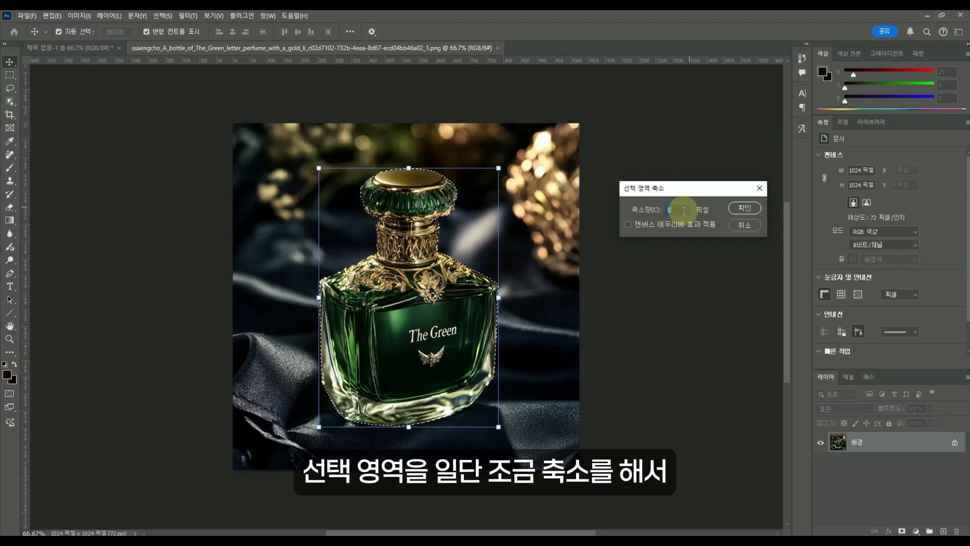
type("2")
left_click(744, 207)
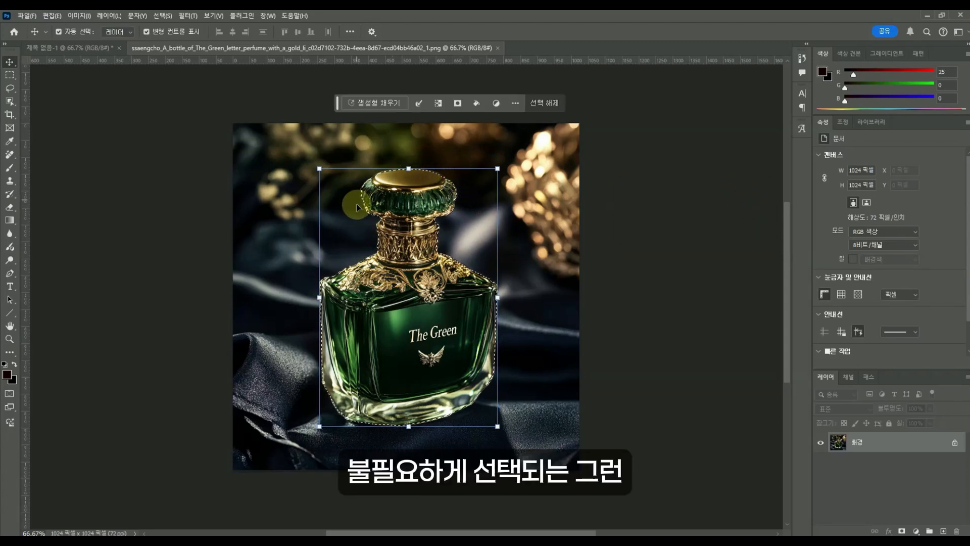
- Feather the bottle selection in the original photo with a radius of 2 pixels
key("ctrl+plus")
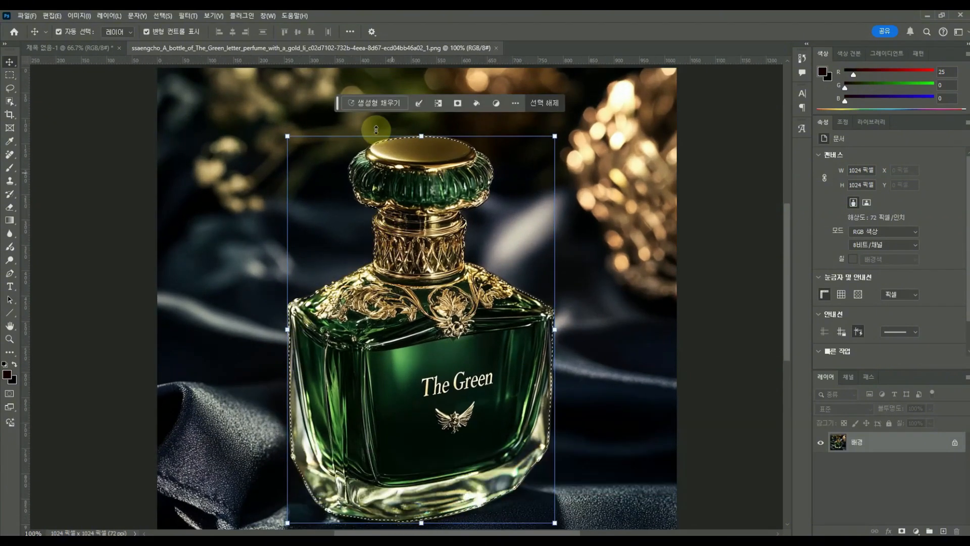
left_click(418, 106)
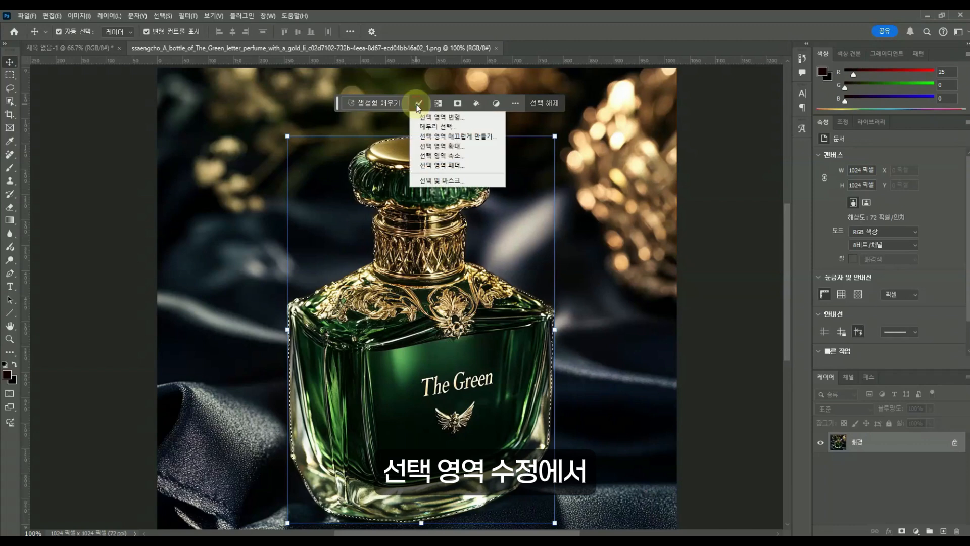
left_click(451, 170)
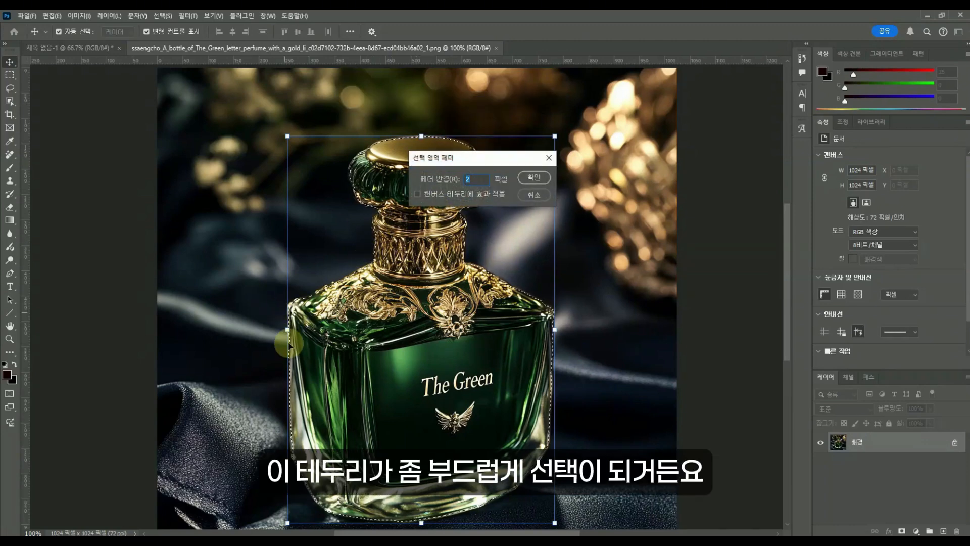
left_click_drag(472, 156, 647, 162)
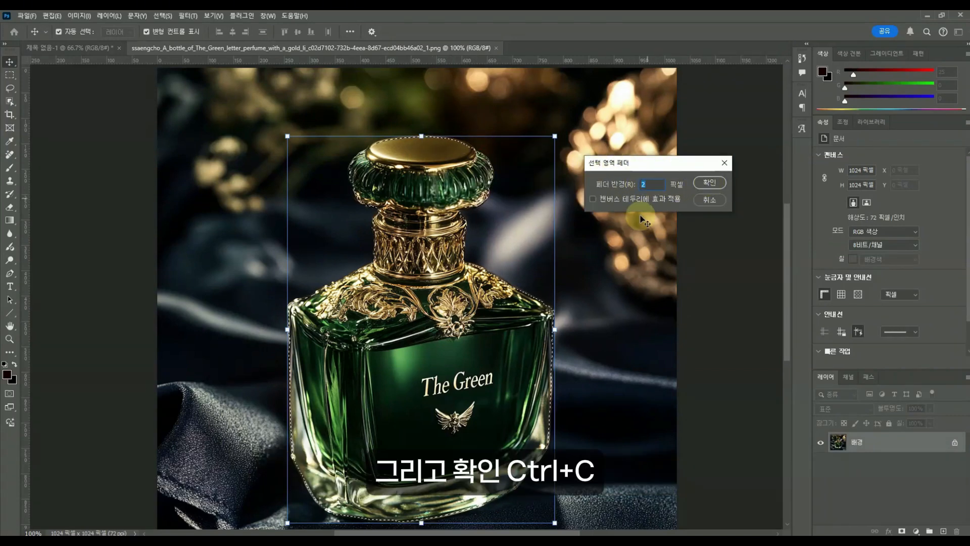
left_click(710, 182)
- Copy the feathered bottle and paste it into the rock background document, placing it beside the earlier bottle for comparison
key("ctrl+c")
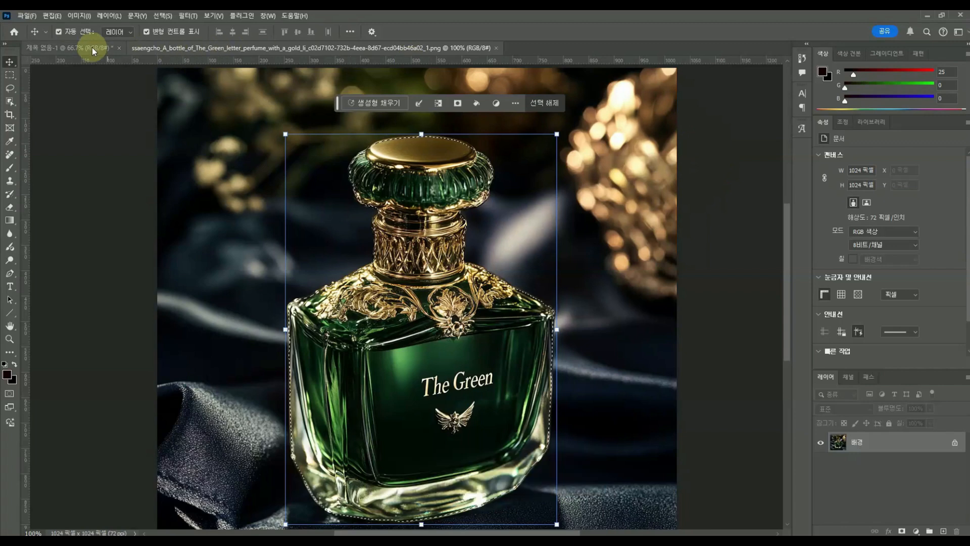
left_click(91, 47)
key("ctrl+v")
left_click_drag(445, 294, 306, 286)
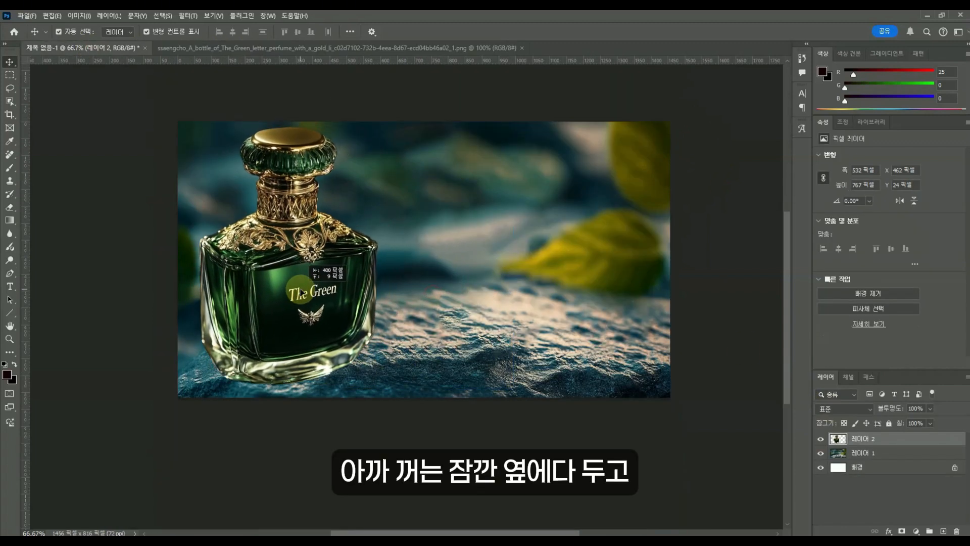
key("ctrl+v")
left_click_drag(507, 329, 595, 322)
- Compare the edge sharpness of the two bottles up close and examine how the feathered one blends into the rock
left_click(384, 477)
left_click(208, 342)
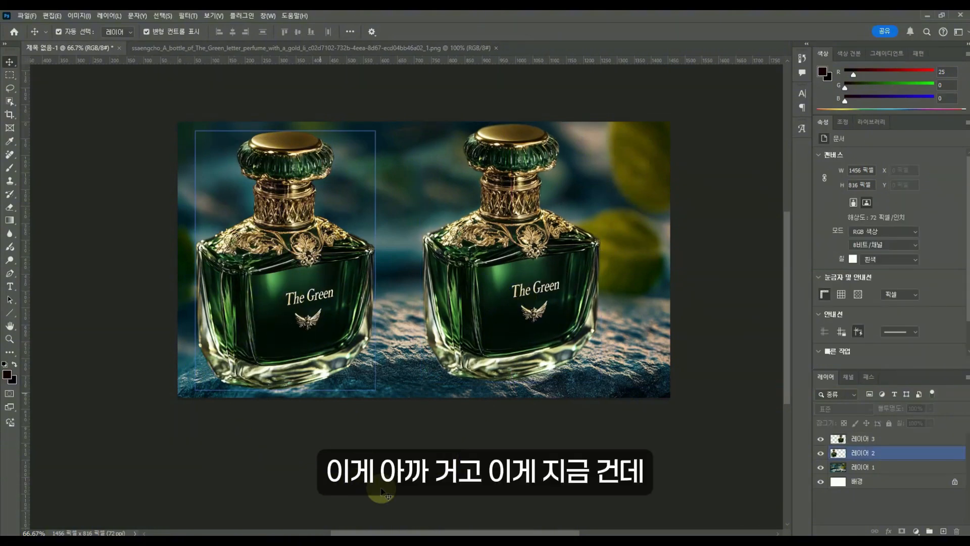
left_click(560, 309)
left_click(440, 458)
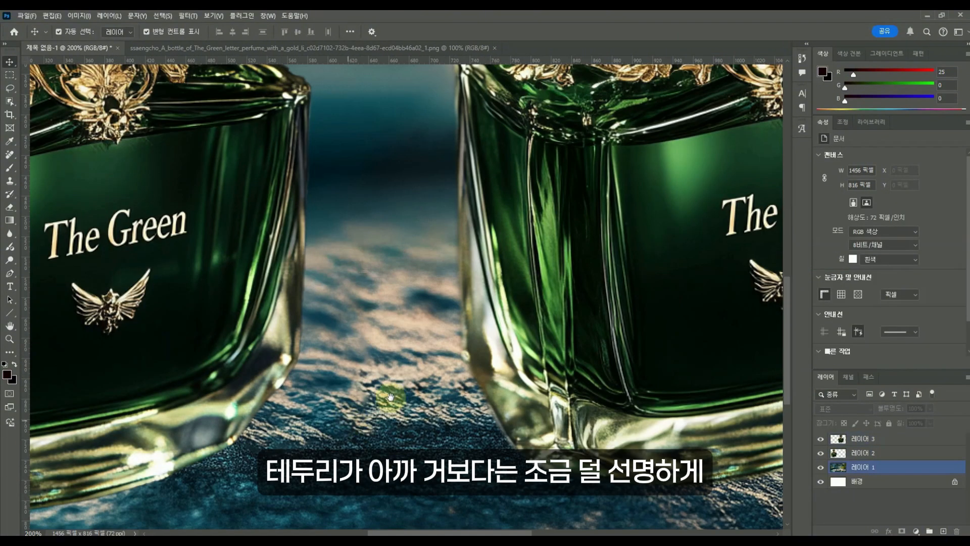
left_click_drag(379, 294, 467, 370)
left_click(522, 342)
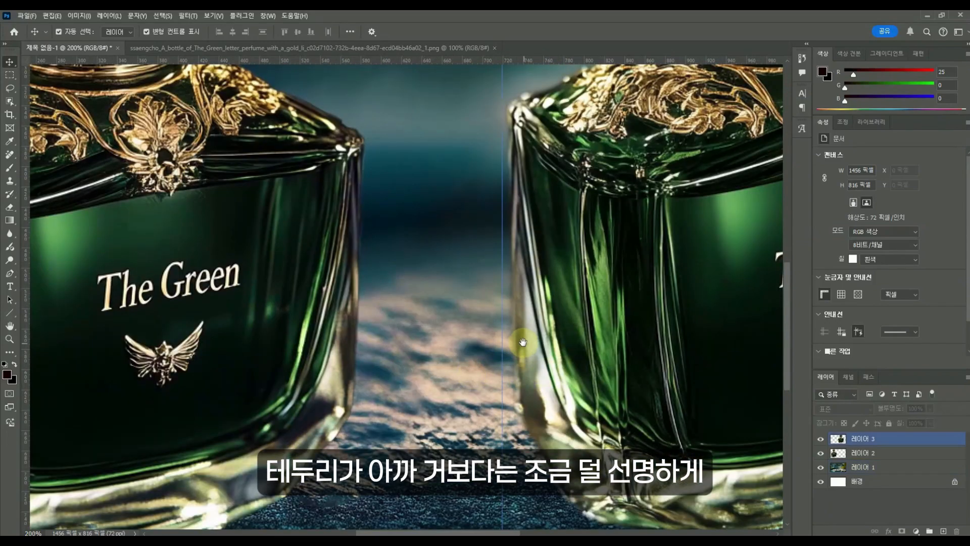
left_click_drag(548, 257, 367, 394)
left_click_drag(245, 324, 239, 281)
left_click(397, 329)
left_click(384, 303)
left_click_drag(384, 304, 288, 293)
left_click_drag(580, 521, 539, 231)
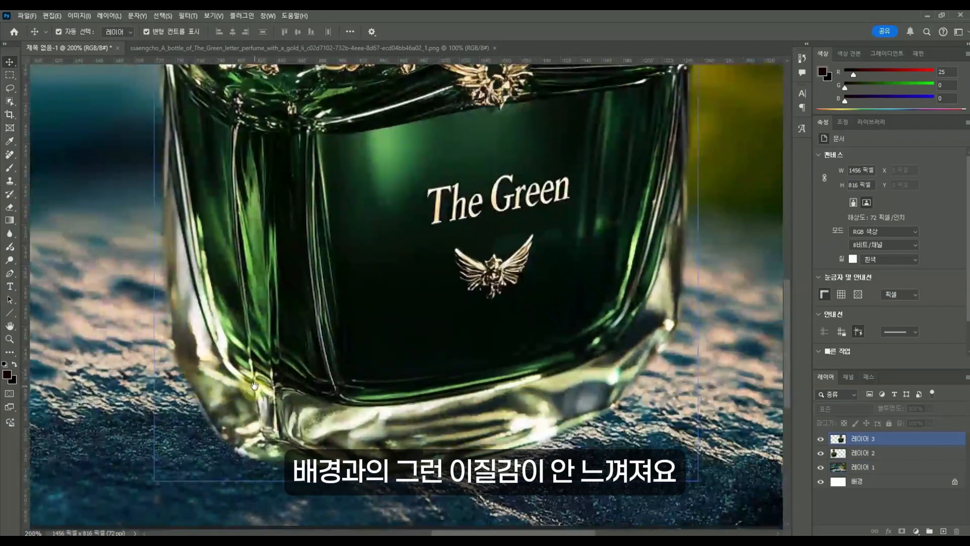
left_click_drag(243, 399, 231, 404)
- Remove the earlier bottle, scale the feathered bottle to about 89% and stand it on the rock near the middle of the scene
left_click_drag(315, 421, 445, 434)
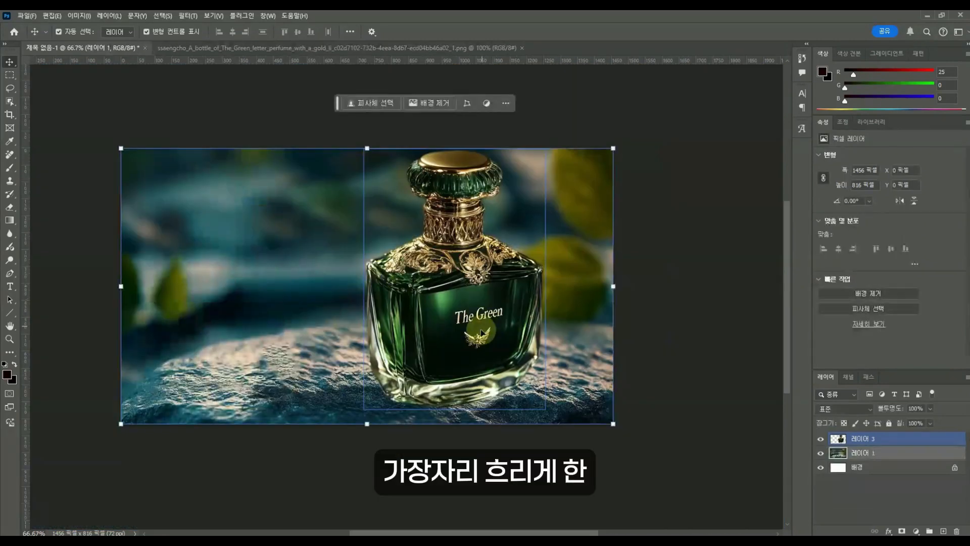
left_click_drag(359, 311, 436, 336)
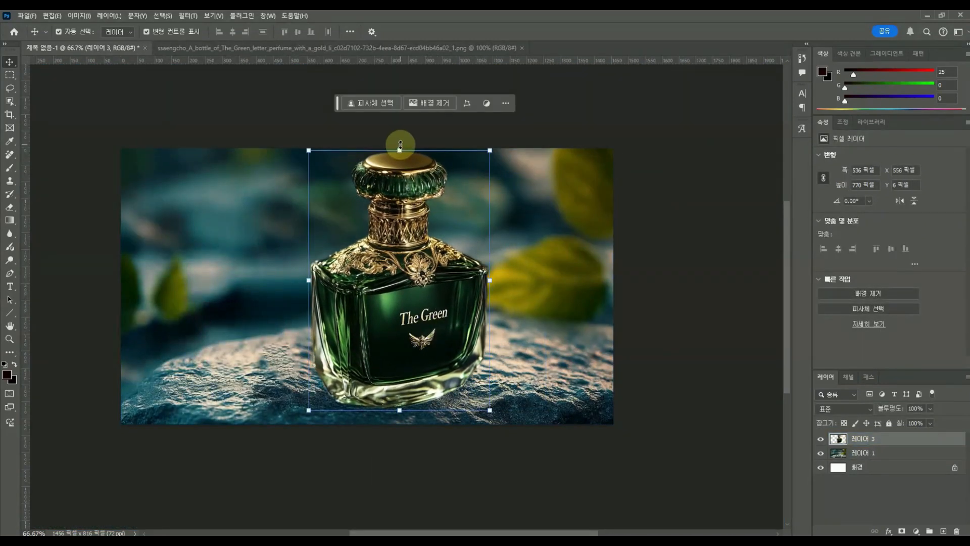
left_click_drag(399, 150, 397, 167)
left_click_drag(398, 273, 399, 291)
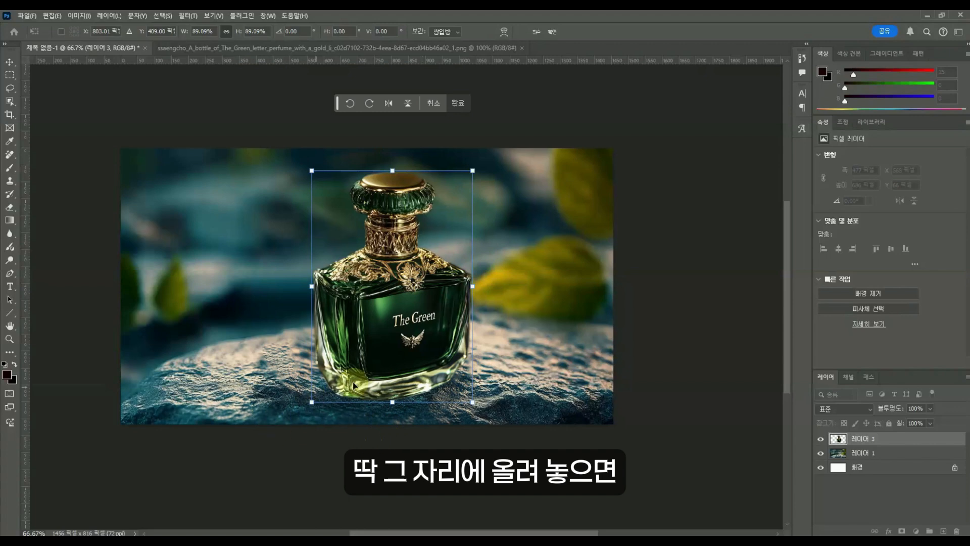
double_click(432, 340)
left_click(715, 325)
scroll(458, 320, "down", 1)
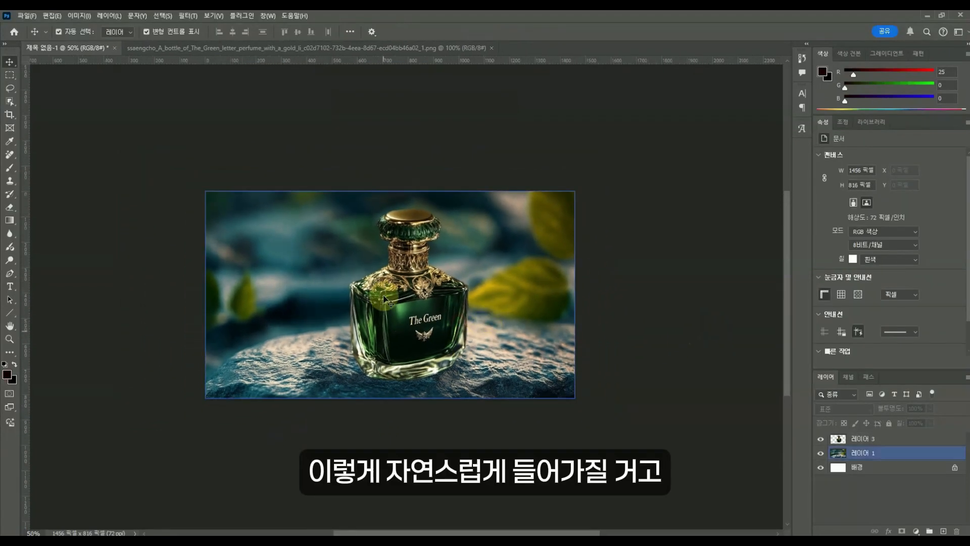
left_click(673, 313)
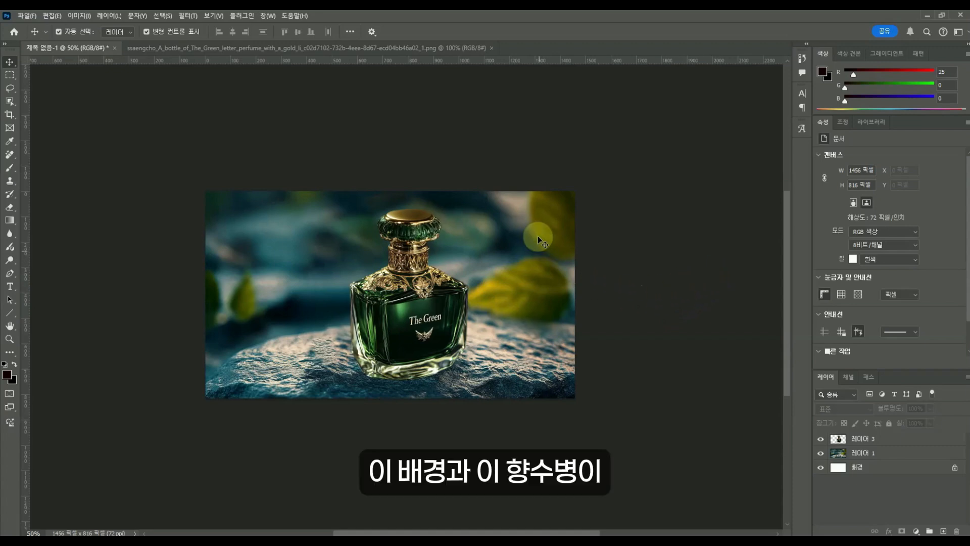
left_click(543, 268)
left_click(408, 314)
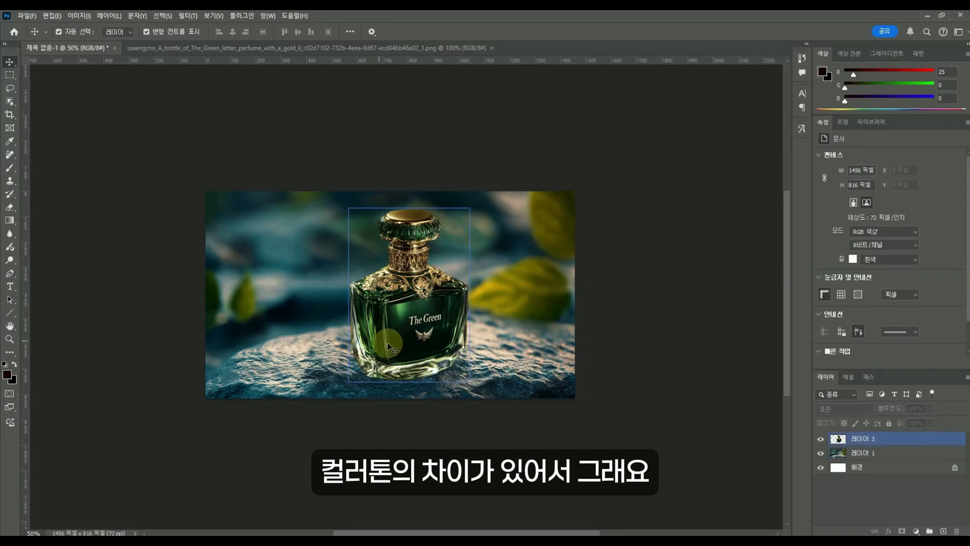
- Add a Color Balance adjustment directly above the rock background layer and set its midtone Yellow-Blue value to -31
left_click(861, 451)
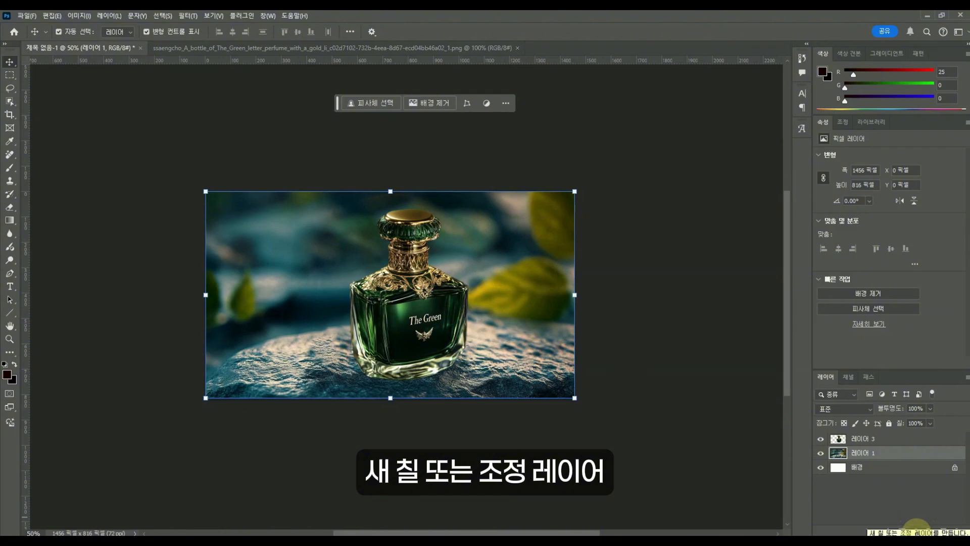
left_click(916, 530)
left_click(931, 443)
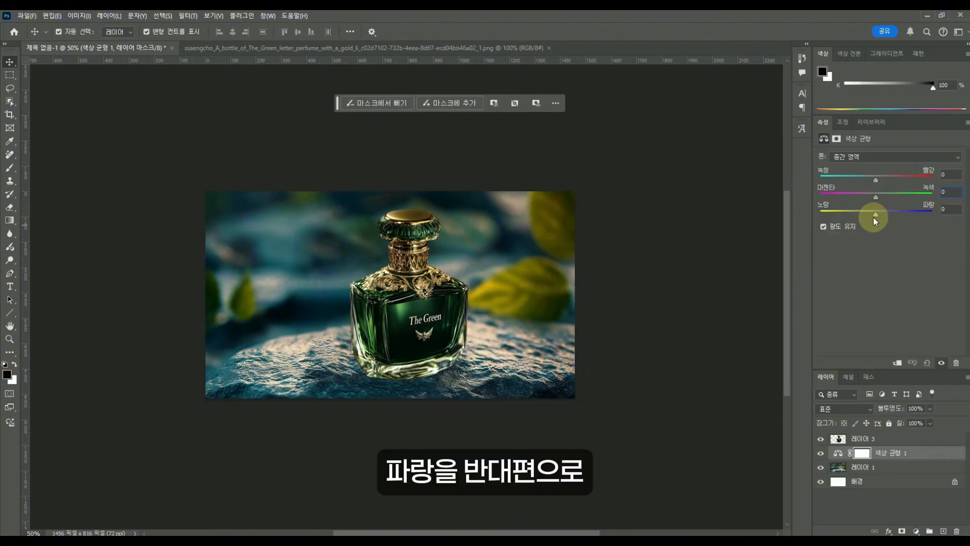
left_click_drag(875, 214, 868, 217)
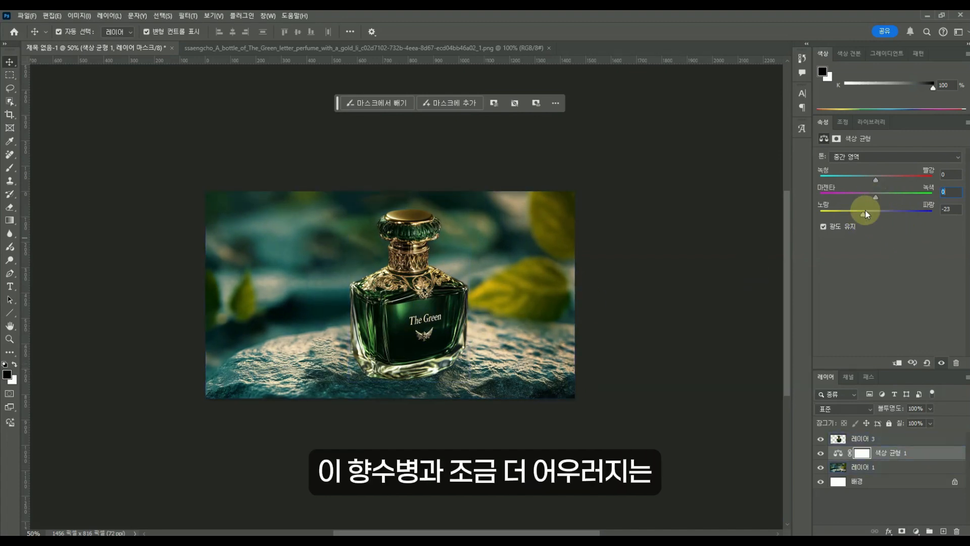
left_click_drag(862, 217, 859, 216)
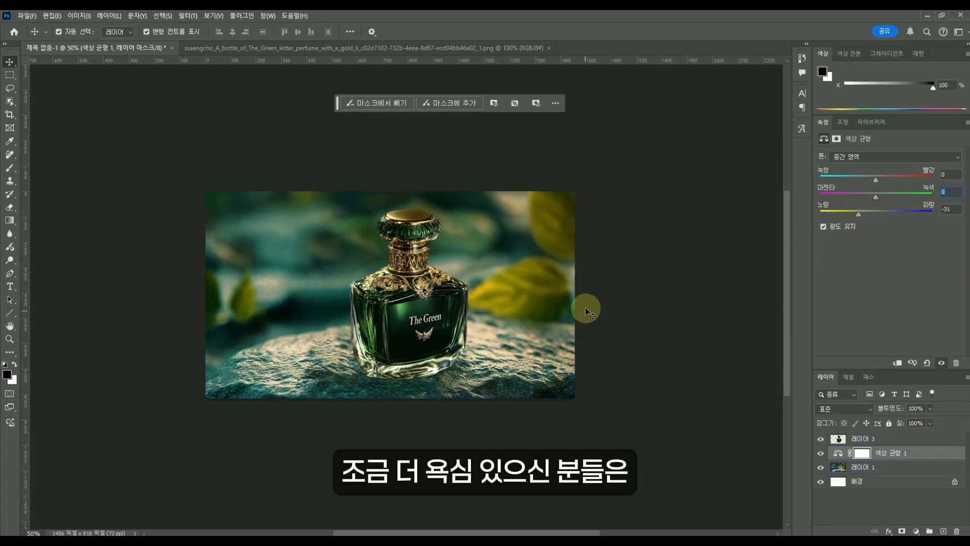
- Add a Solid Color fill layer in very dark green #041802 between the bottle and the Color Balance adjustment
left_click(444, 281)
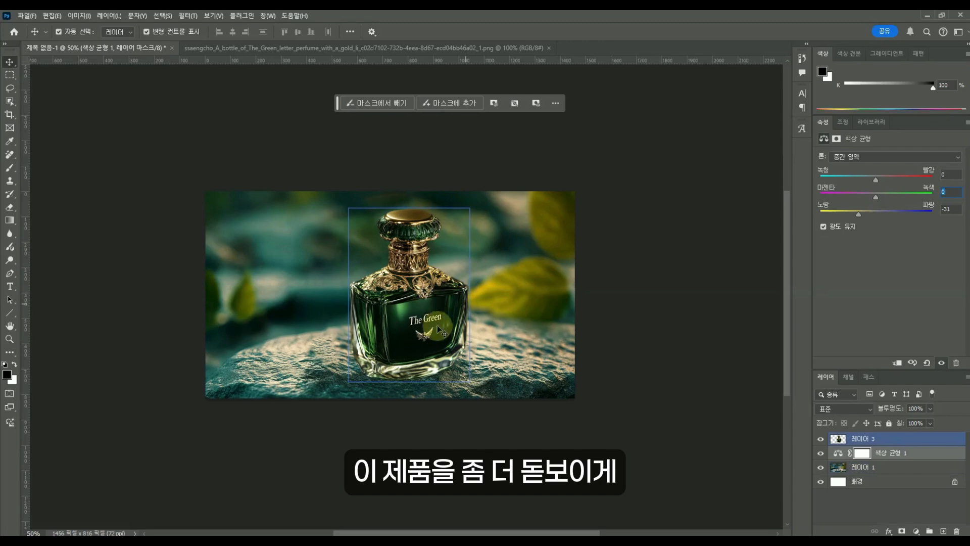
left_click(751, 352)
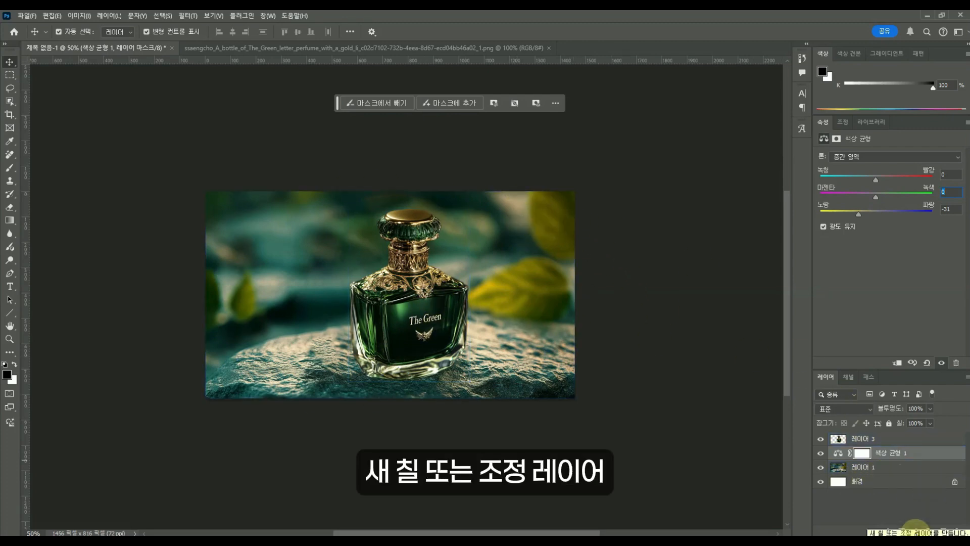
left_click(914, 530)
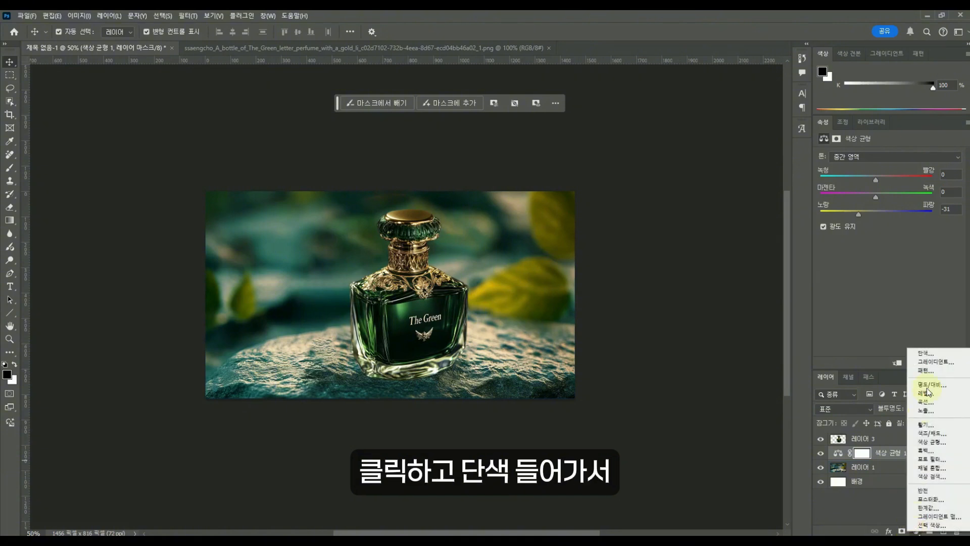
left_click(933, 356)
left_click(715, 430)
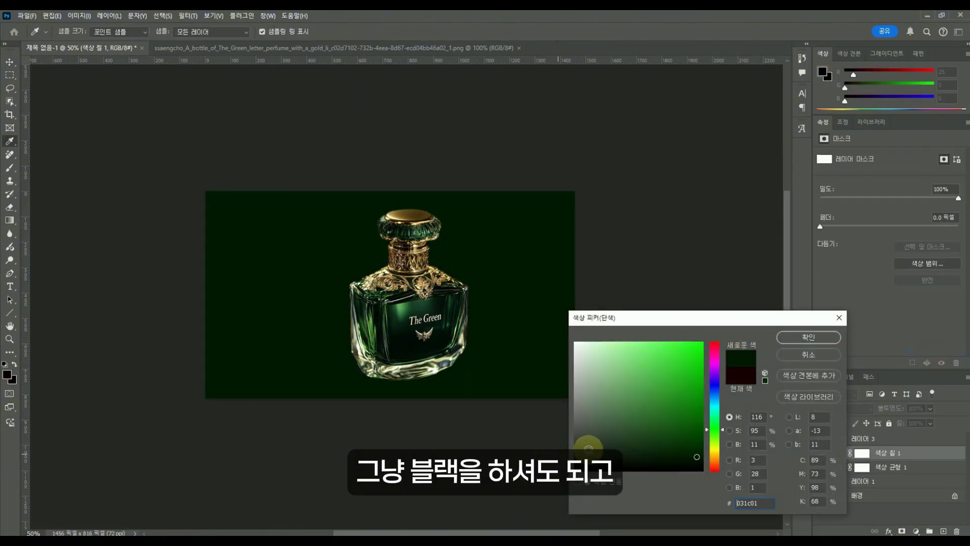
mouse_move(697, 448)
left_mouse_down()
mouse_move(563, 500)
mouse_move(690, 458)
left_mouse_up()
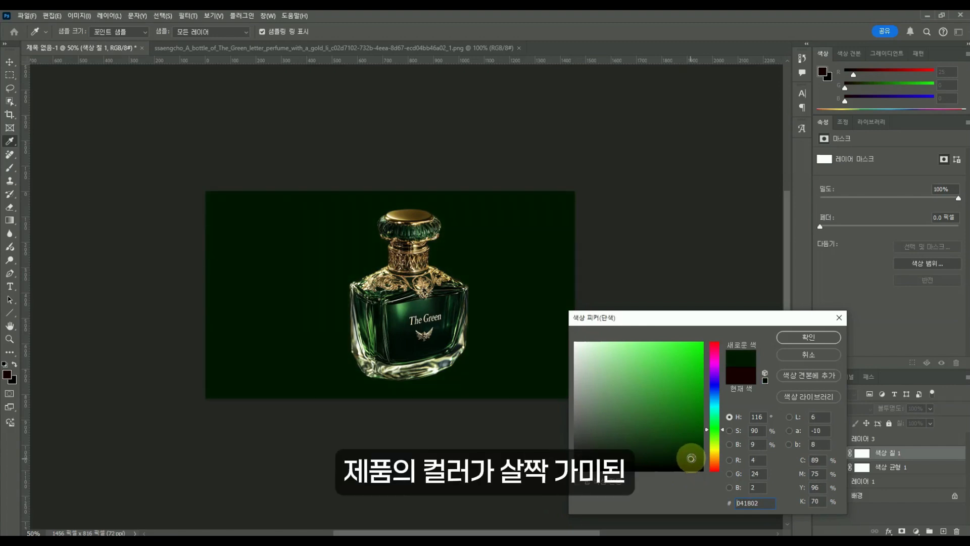
left_click(814, 336)
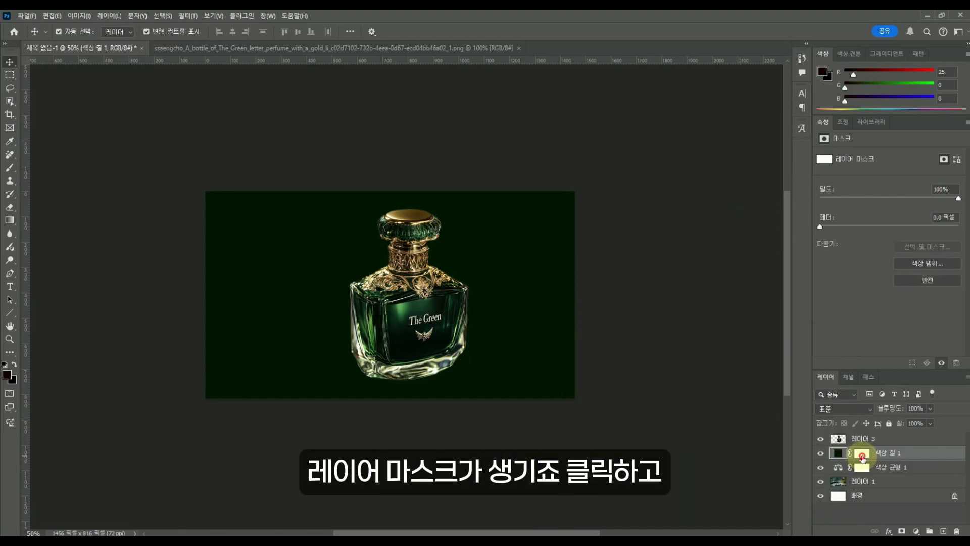
- Paint black on the centre of the dark green fill's mask with an 1100 px, 0% hardness brush to reveal the scene around the bottle
left_click(862, 454)
left_click(10, 167)
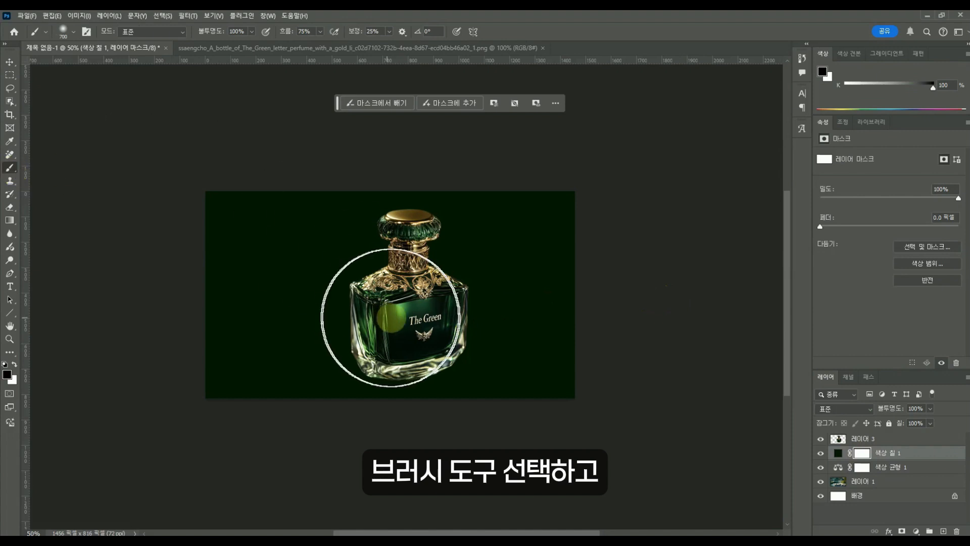
key("bracketright")
key("bracketright")
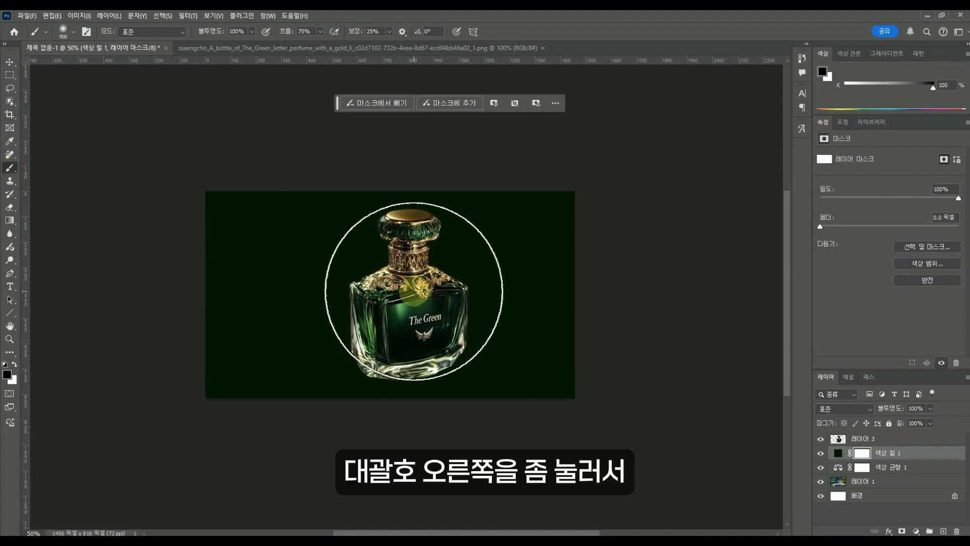
key("bracketright")
key("bracketright")
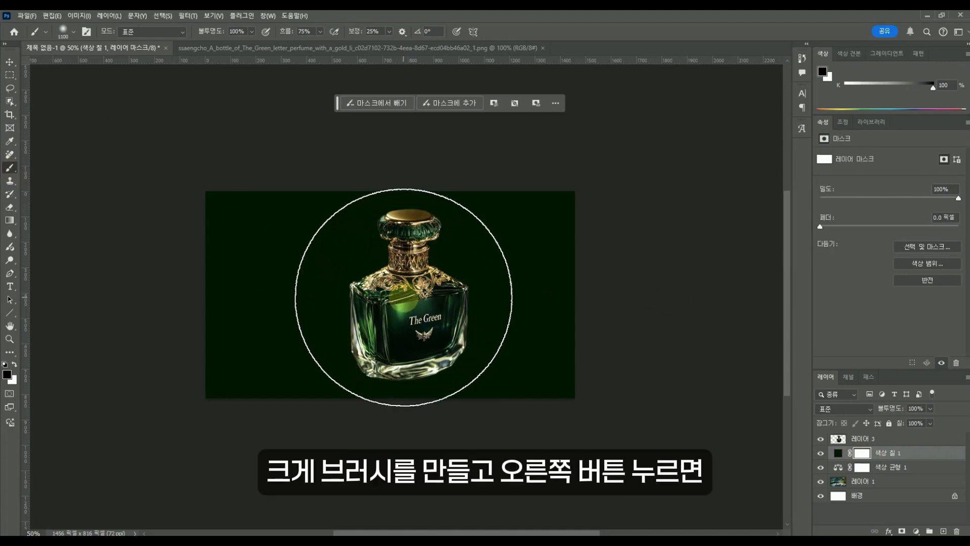
right_click(389, 291)
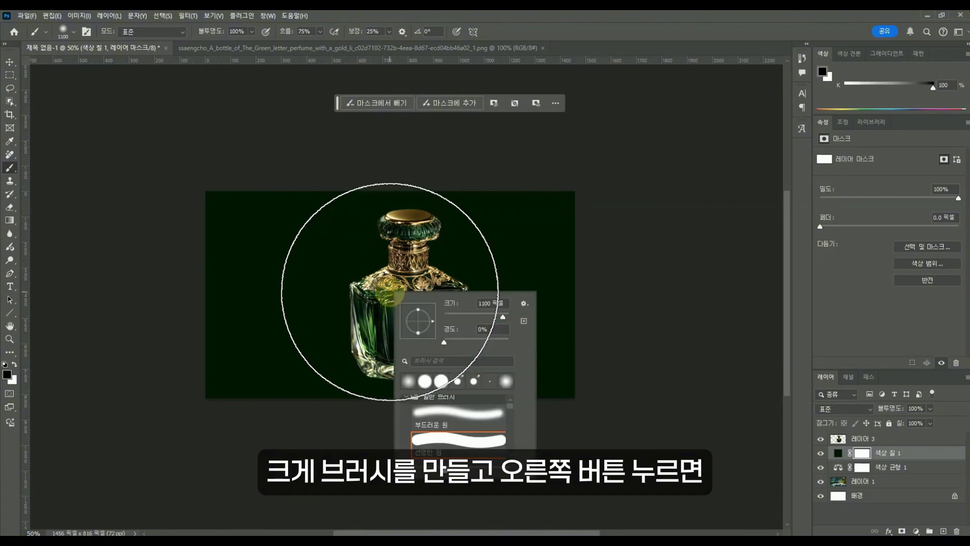
left_click(448, 334)
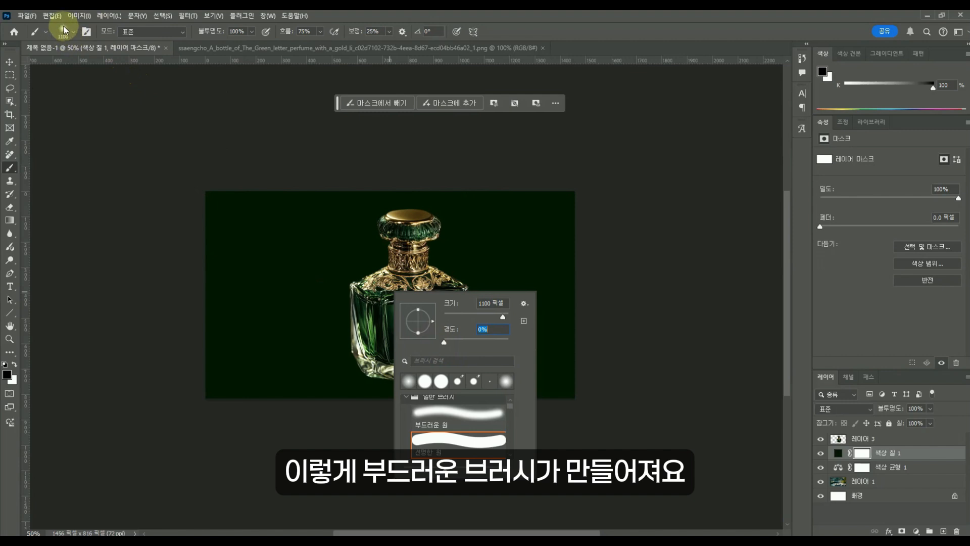
key("Return")
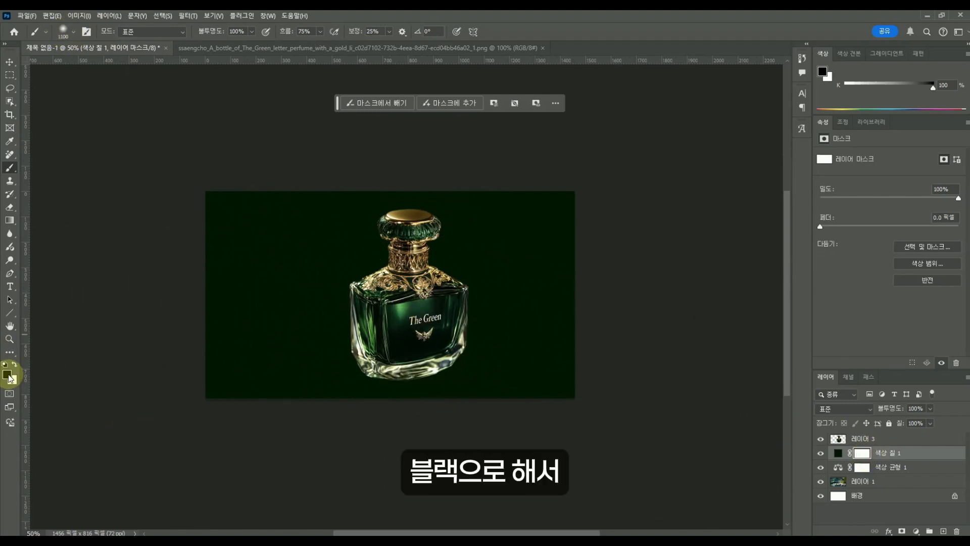
mouse_move(389, 294)
left_mouse_down()
mouse_move(380, 303)
mouse_move(411, 286)
mouse_move(393, 287)
mouse_move(411, 294)
mouse_move(407, 303)
mouse_move(396, 281)
left_mouse_up()
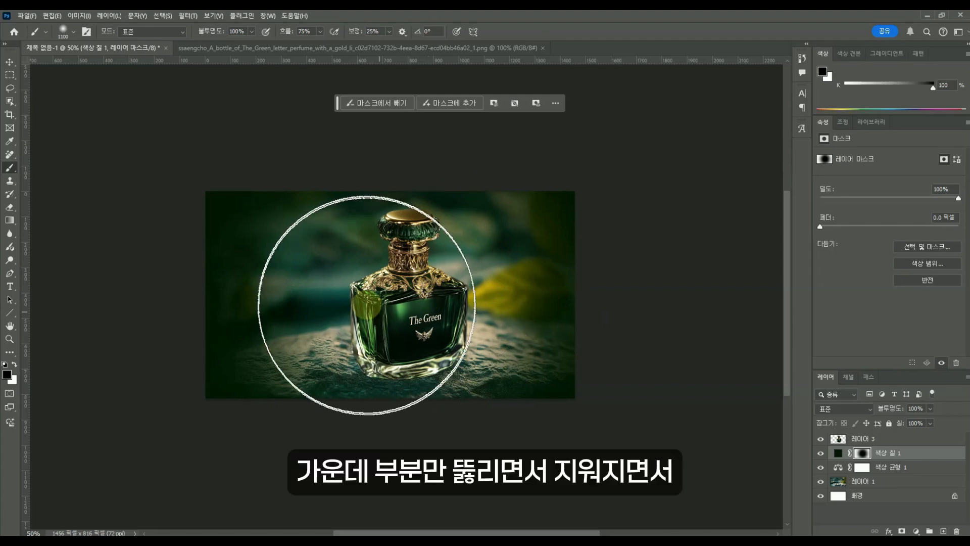
left_click_drag(404, 289, 400, 297)
- Paint white on the left side of the dark green fill's mask with a soft 700 px brush to restore the darkness there
key("bracketleft")
key("bracketleft")
key("bracketleft")
key("bracketleft")
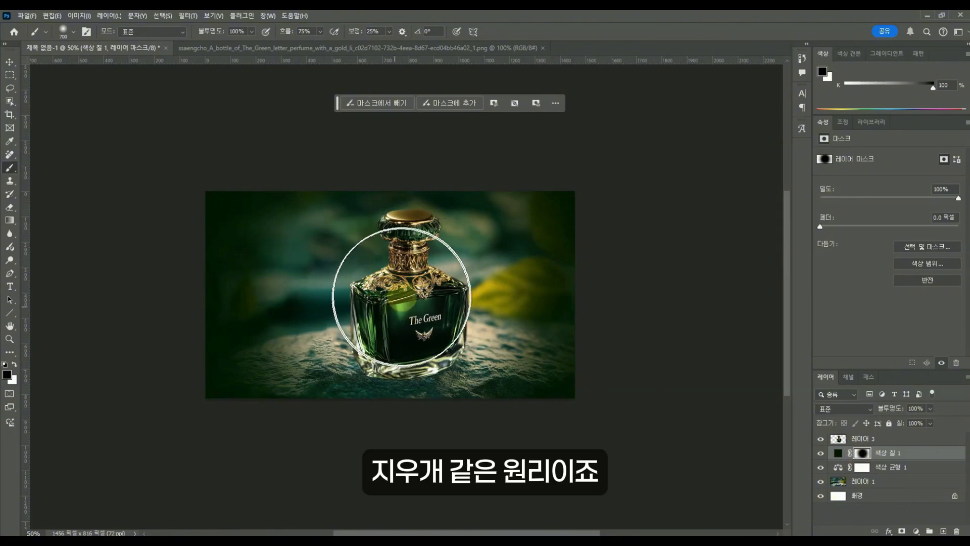
left_click(14, 364)
key("bracketright")
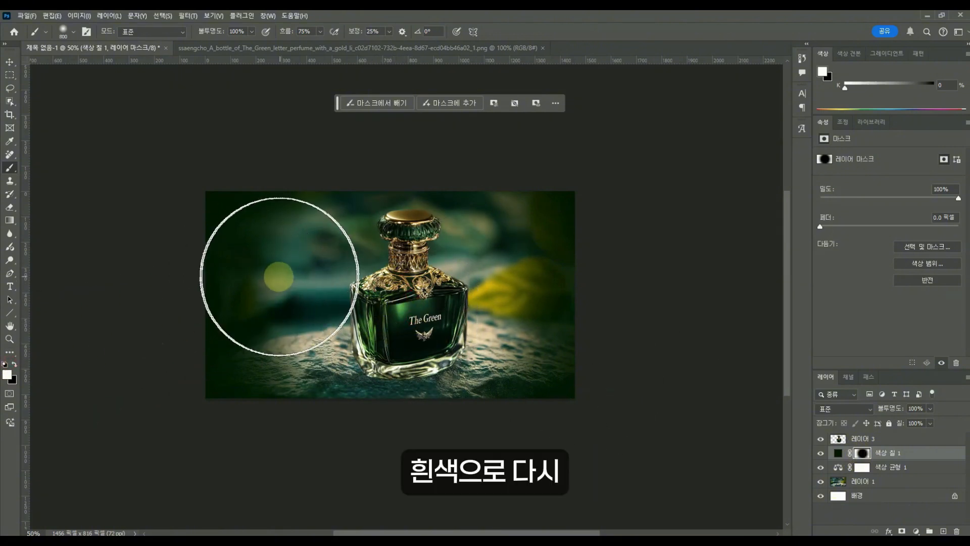
key("bracketleft")
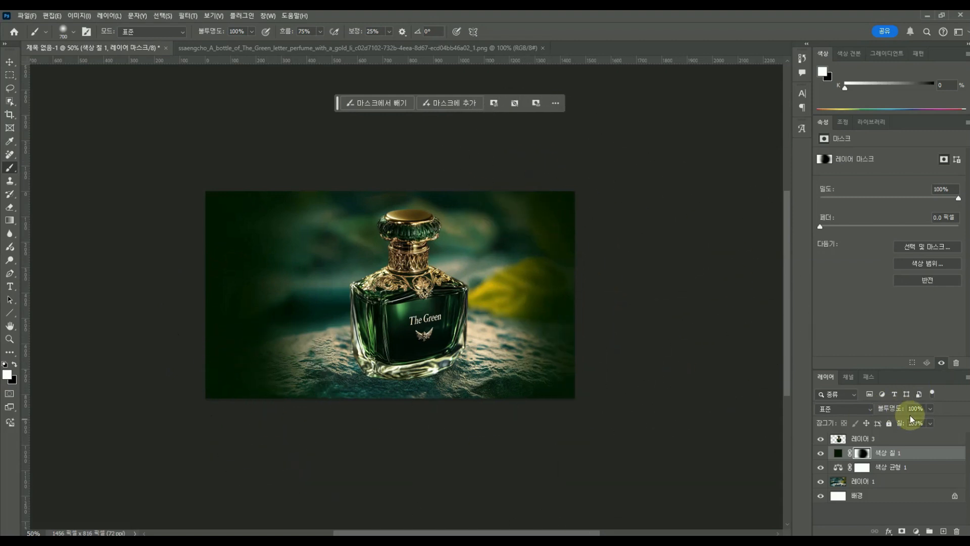
- Set the dark green fill layer's blend mode to Multiply (곱하기) and its opacity to 63%
left_click_drag(906, 408, 823, 409)
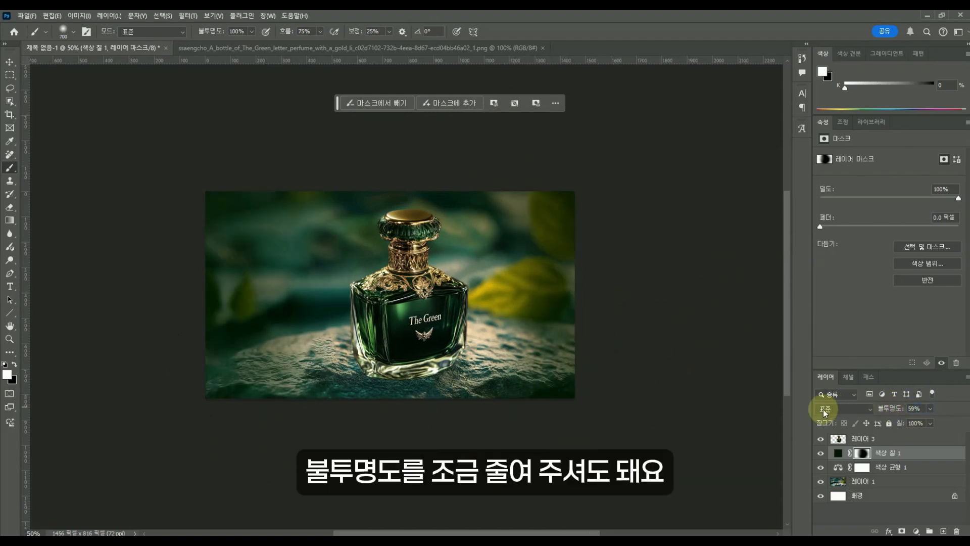
left_click(847, 409)
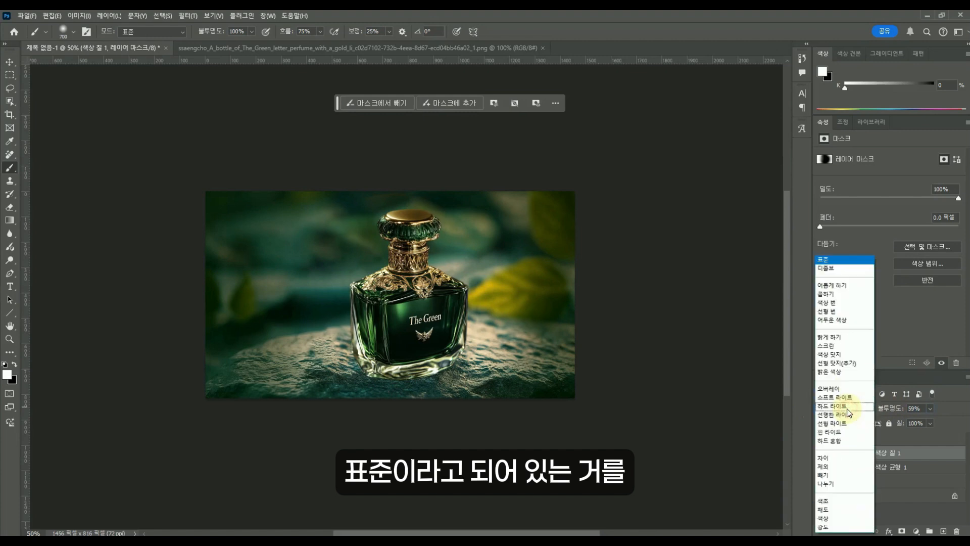
left_click(852, 294)
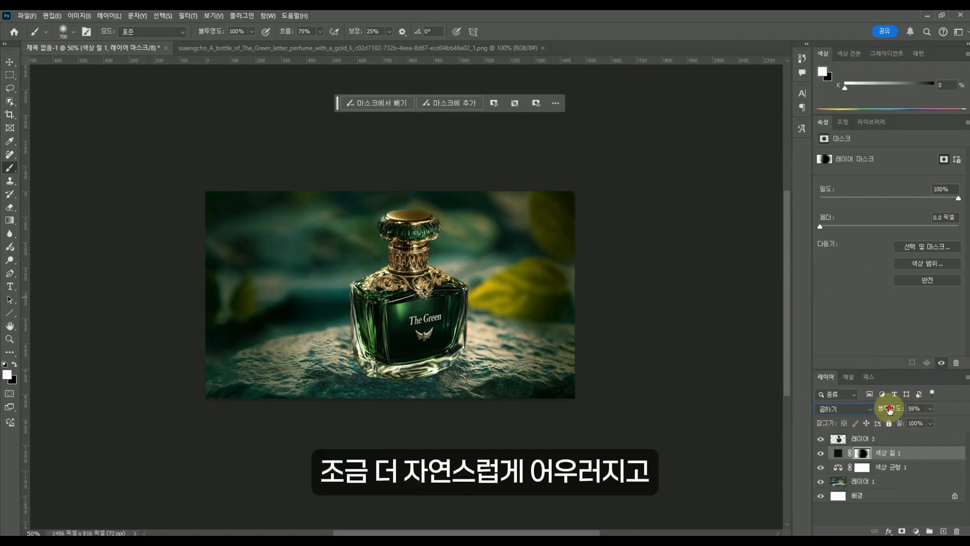
left_click_drag(890, 410, 893, 410)
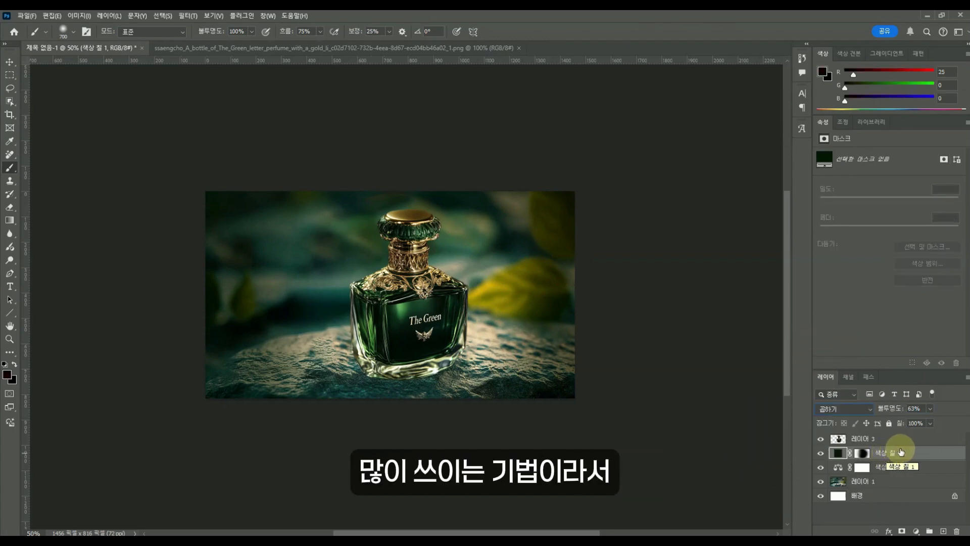
- Compare the scene with and without the dark green fill layer by toggling its visibility, leaving it shown
left_click(821, 454)
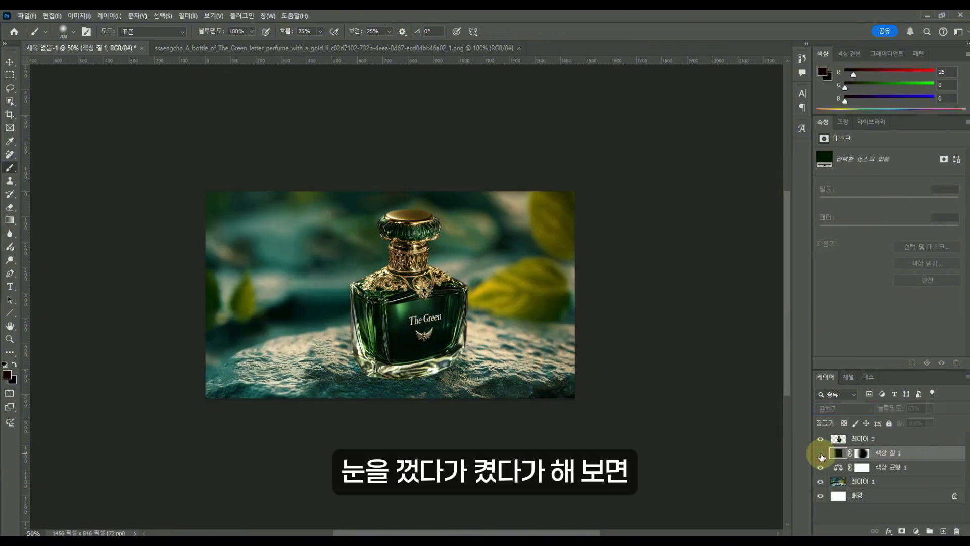
left_click(821, 454)
left_click(821, 454)
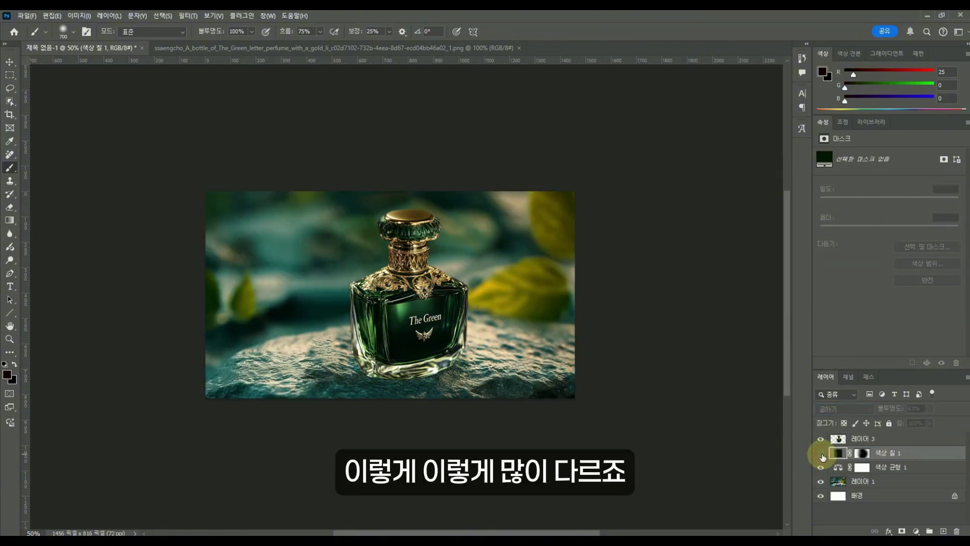
left_click(822, 455)
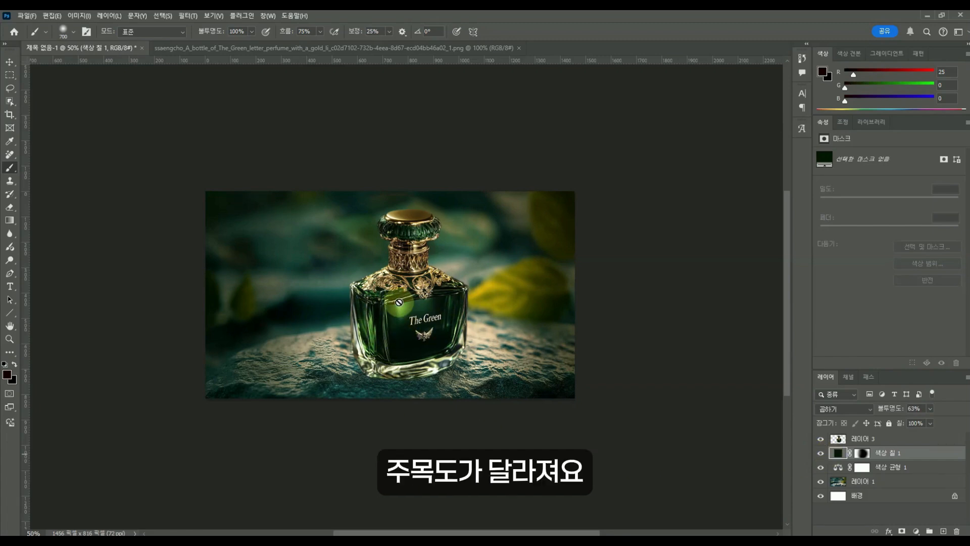
- Compare the scene with and without the Color Balance adjustment, leave it shown, and deselect all layers with the Move tool active
left_click(907, 467)
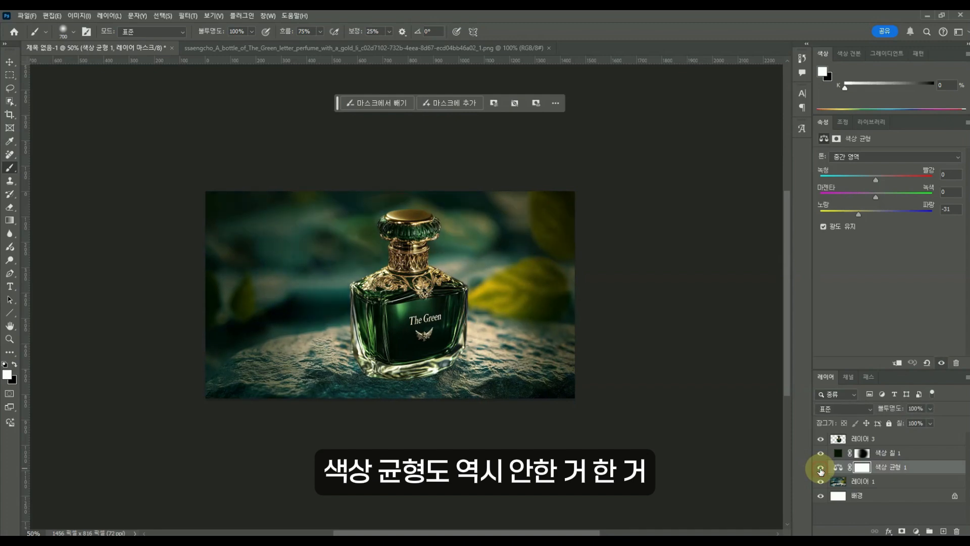
left_click(821, 468)
left_click(820, 467)
key("v")
left_click(697, 305)
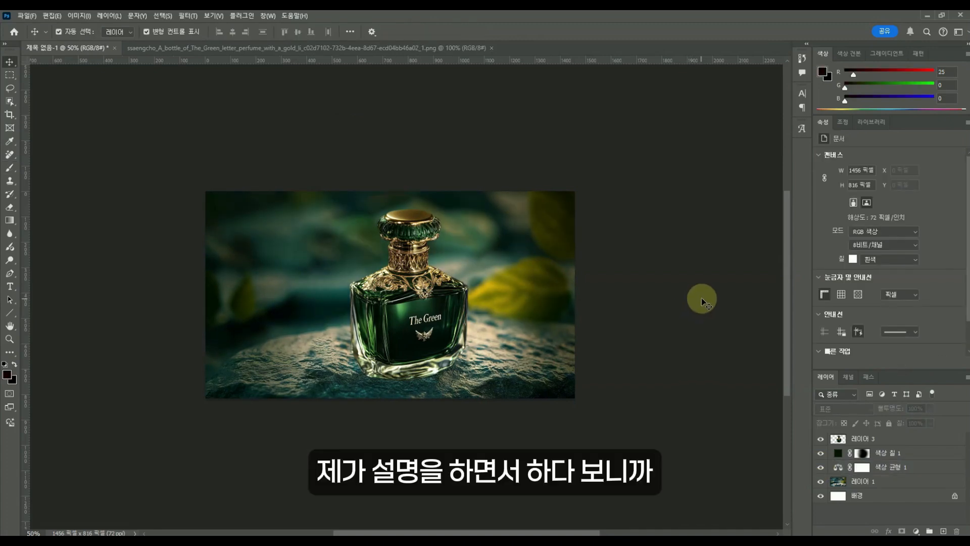